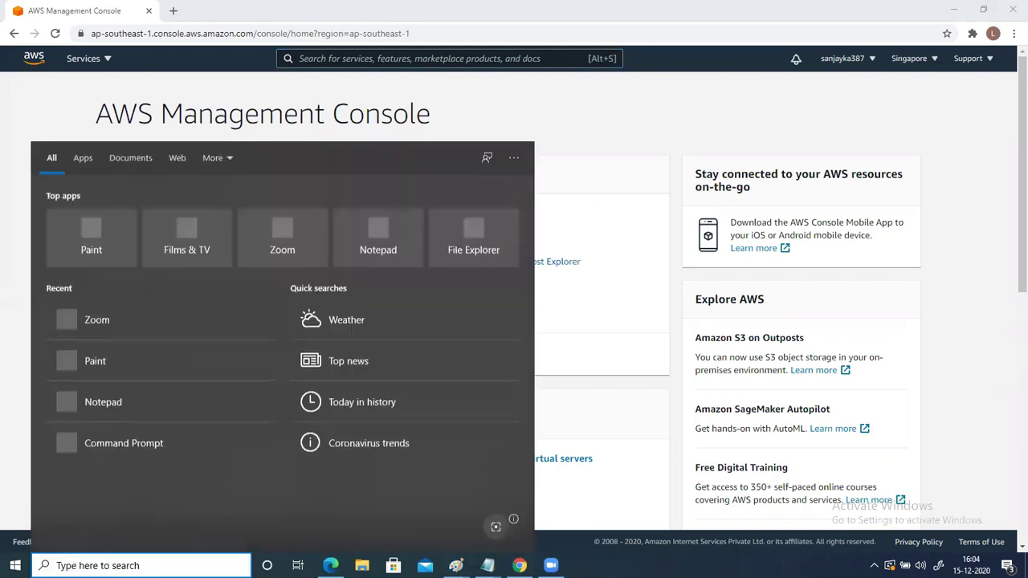
# Step: Open Paint and draw a wide horizontal rectangle in the upper middle of the canvas
pyautogui.write('m')
pyautogui.press('Return')
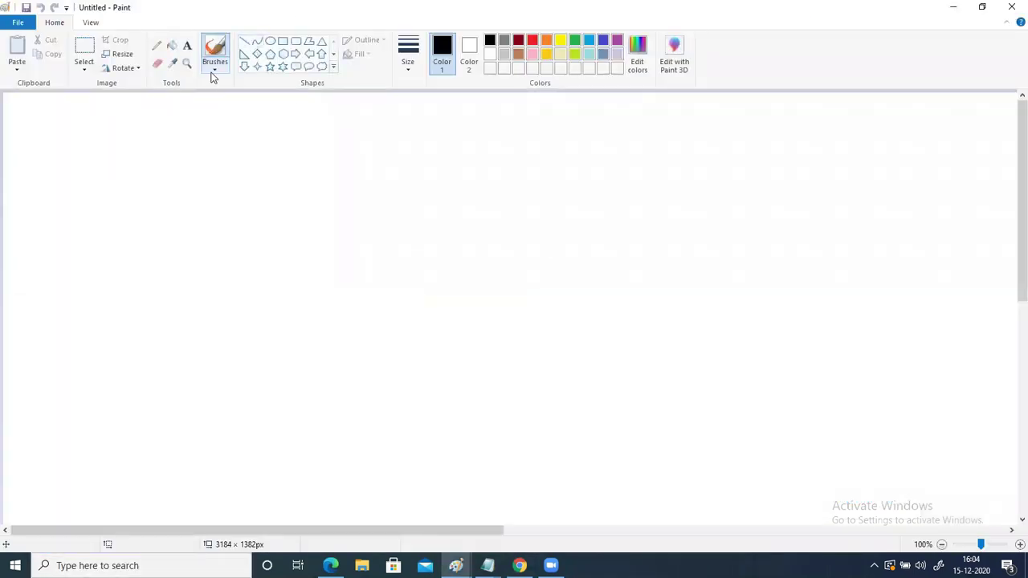
pyautogui.click(283, 41)
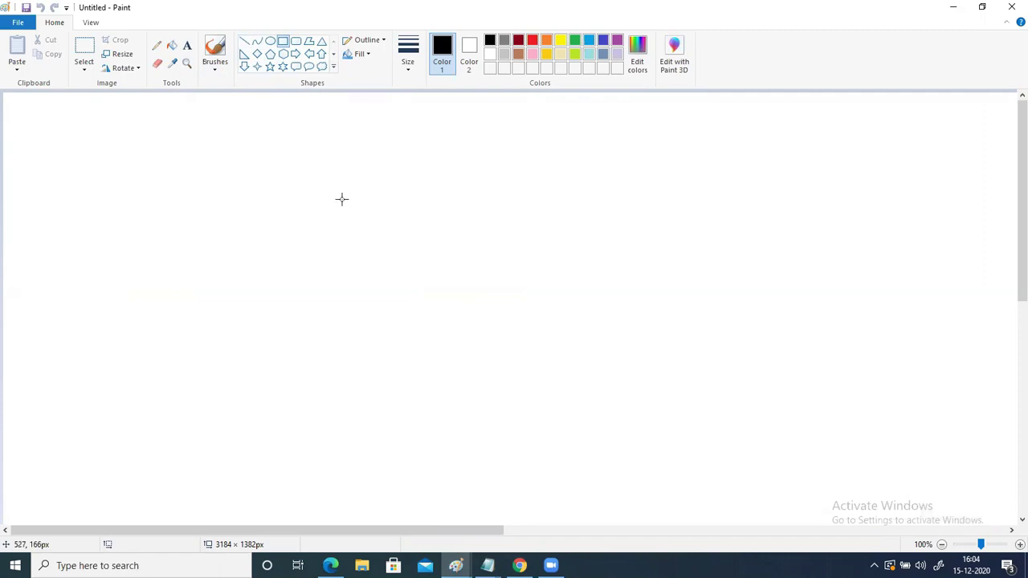
pyautogui.moveTo(313, 161); pyautogui.dragTo(680, 259)
pyautogui.moveTo(553, 226); pyautogui.dragTo(576, 213)
pyautogui.click(271, 152)
# Step: Draw a second rectangle of about 573 × 168 px below the first and connect the two with a vertical line
pyautogui.click(284, 43)
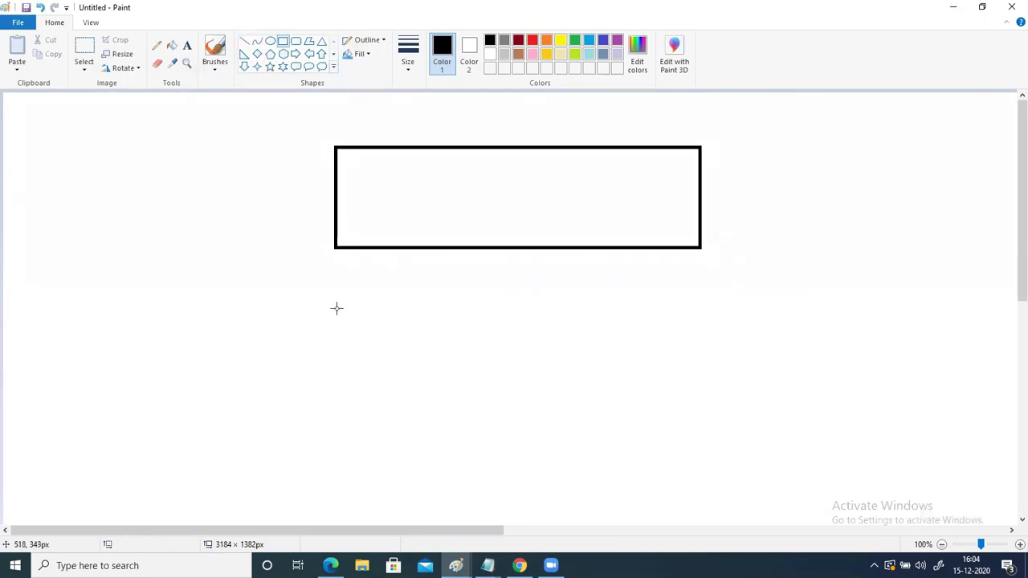
pyautogui.moveTo(336, 300); pyautogui.dragTo(704, 408)
pyautogui.click(245, 40)
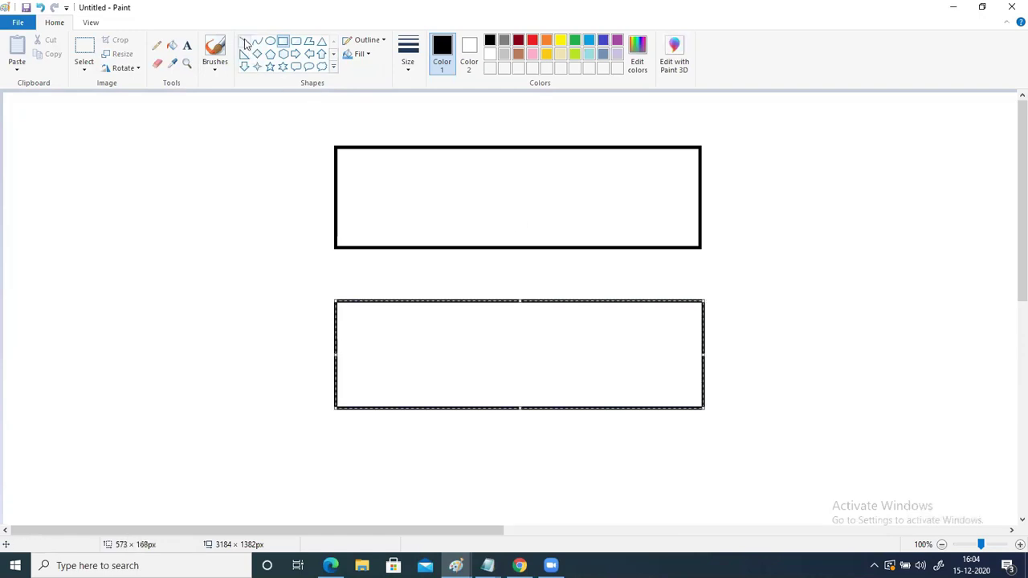
pyautogui.moveTo(506, 299); pyautogui.dragTo(506, 248)
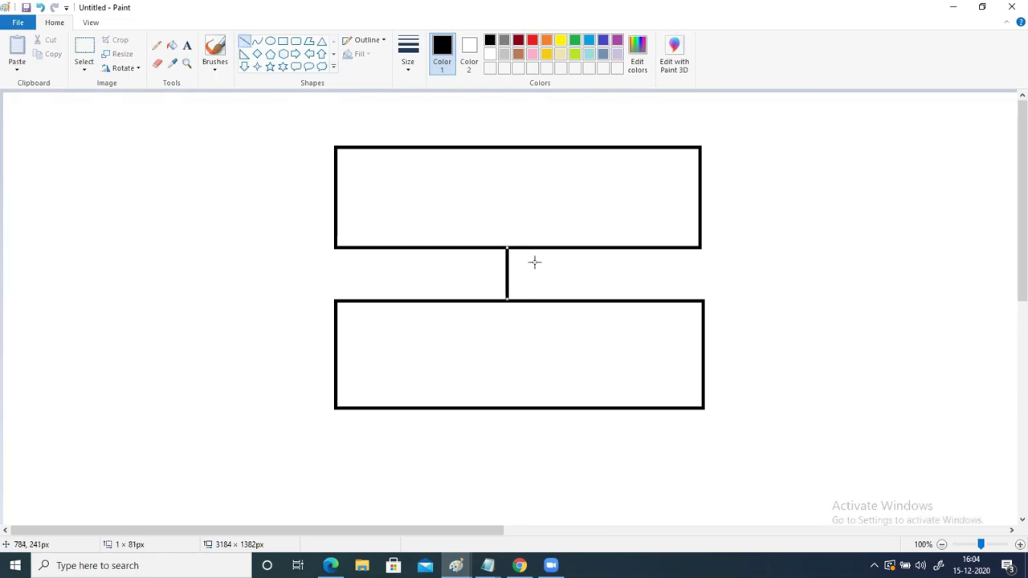
# Step: Draw three small boxes side by side inside the lower rectangle, the last one about 80 × 91 px
pyautogui.moveTo(1021, 244); pyautogui.dragTo(1021, 251)
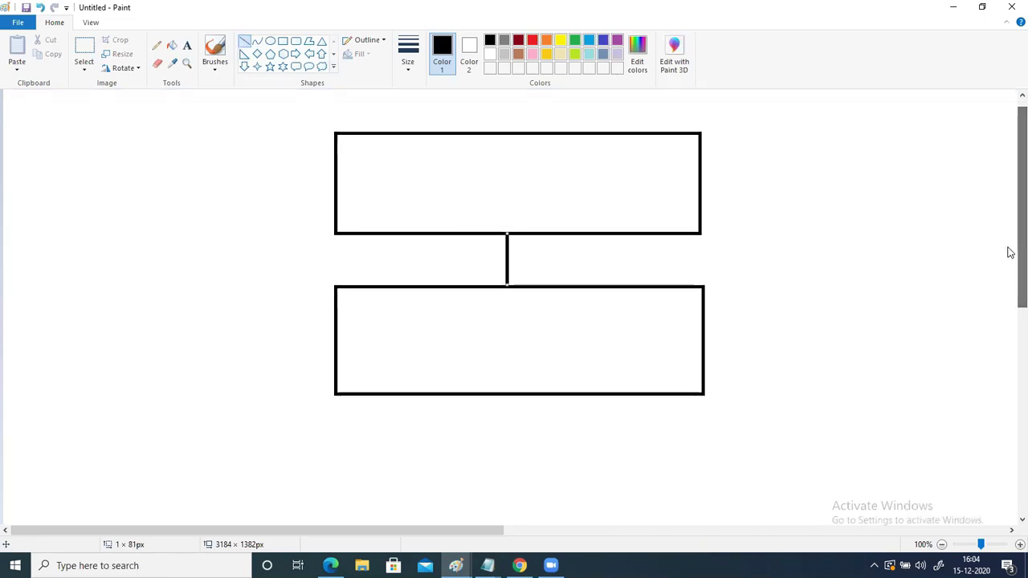
pyautogui.click(283, 41)
pyautogui.click(366, 315)
pyautogui.moveTo(371, 355); pyautogui.dragTo(427, 375)
pyautogui.moveTo(483, 314); pyautogui.dragTo(535, 374)
pyautogui.moveTo(605, 315); pyautogui.dragTo(657, 374)
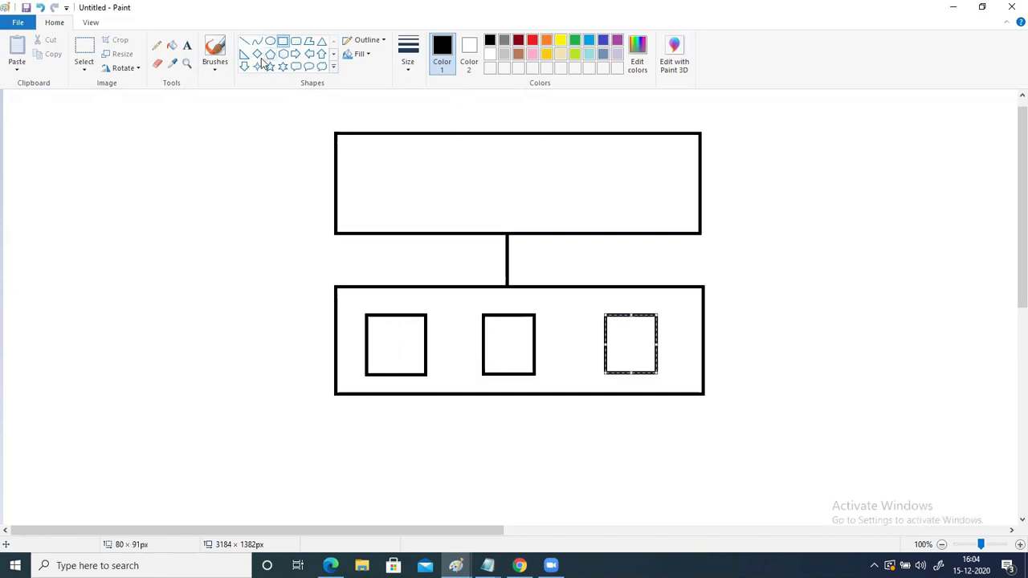
# Step: Draw a line from the upper rectangle's top edge toward the upper right and place a cloud callout at its end
pyautogui.click(244, 40)
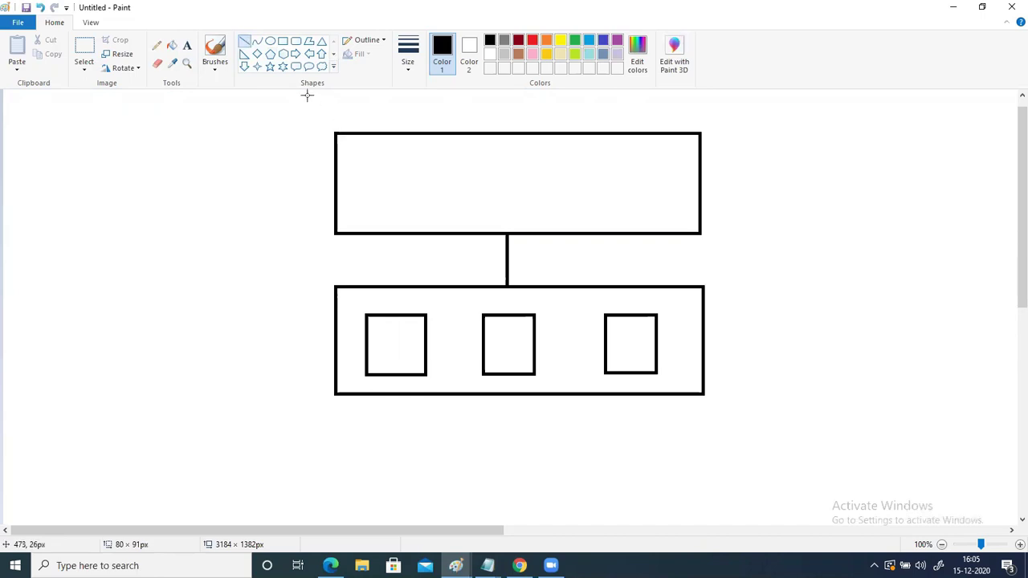
pyautogui.moveTo(497, 134); pyautogui.dragTo(945, 188)
pyautogui.click(321, 67)
pyautogui.moveTo(902, 154); pyautogui.dragTo(881, 134)
# Step: Draw a short line down from the cloud and a rectangle of about 176 × 110 px beneath it
pyautogui.click(245, 40)
pyautogui.moveTo(901, 144)
pyautogui.mouseDown()
pyautogui.moveTo(914, 193)
pyautogui.moveTo(1002, 293)
pyautogui.moveTo(991, 283)
pyautogui.mouseUp()
pyautogui.click(283, 40)
pyautogui.moveTo(924, 265); pyautogui.dragTo(908, 249)
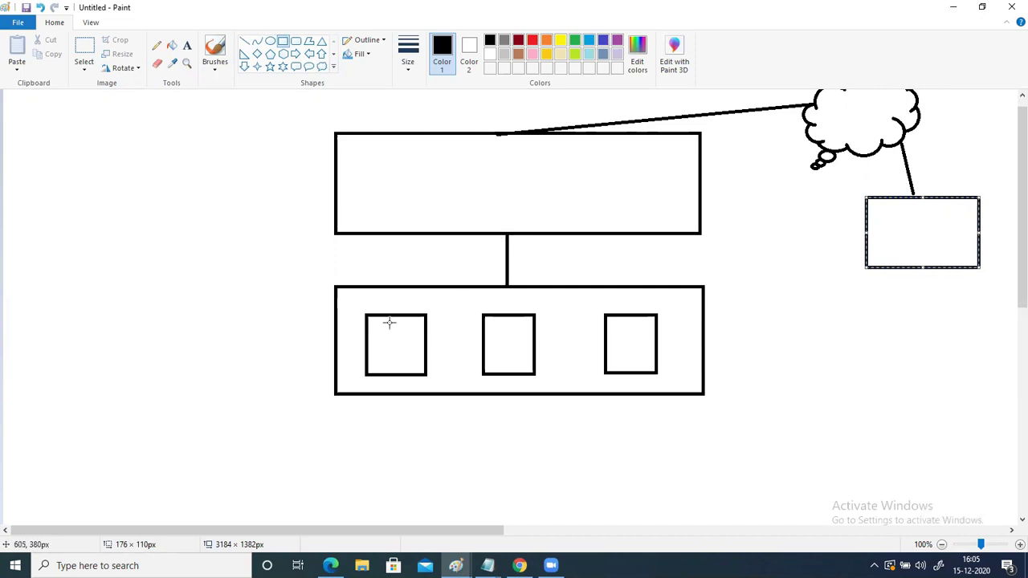
pyautogui.moveTo(391, 376); pyautogui.dragTo(372, 373)
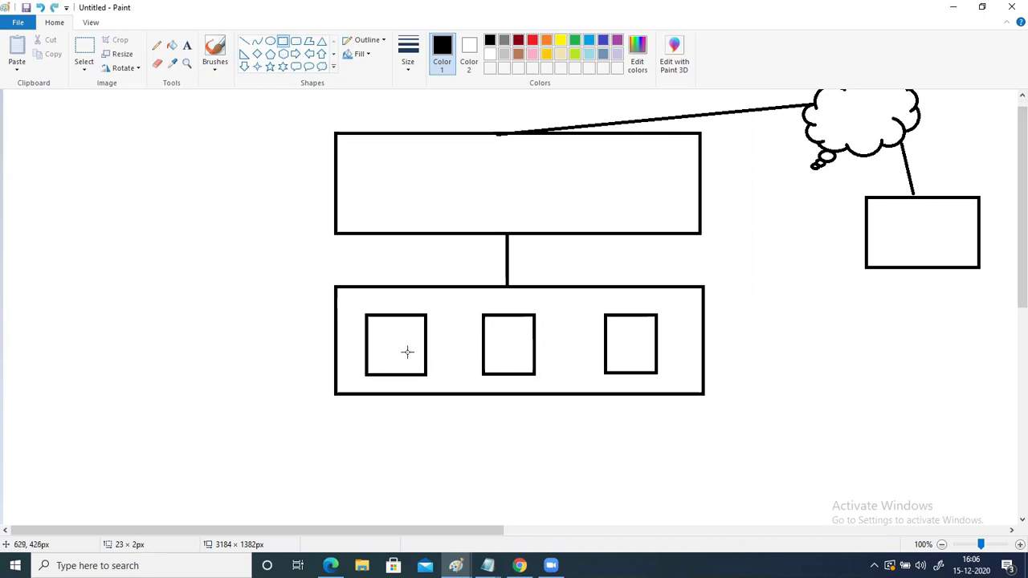
pyautogui.hotkey('ctrl', 'z')
pyautogui.hotkey('ctrl', 'z')
pyautogui.hotkey('ctrl', 'z')
pyautogui.hotkey('ctrl', 'y')
pyautogui.hotkey('ctrl', 'y')
pyautogui.hotkey('ctrl', 'y')
# Step: Select the three small boxes inside the lower rectangle and delete them
pyautogui.click(83, 49)
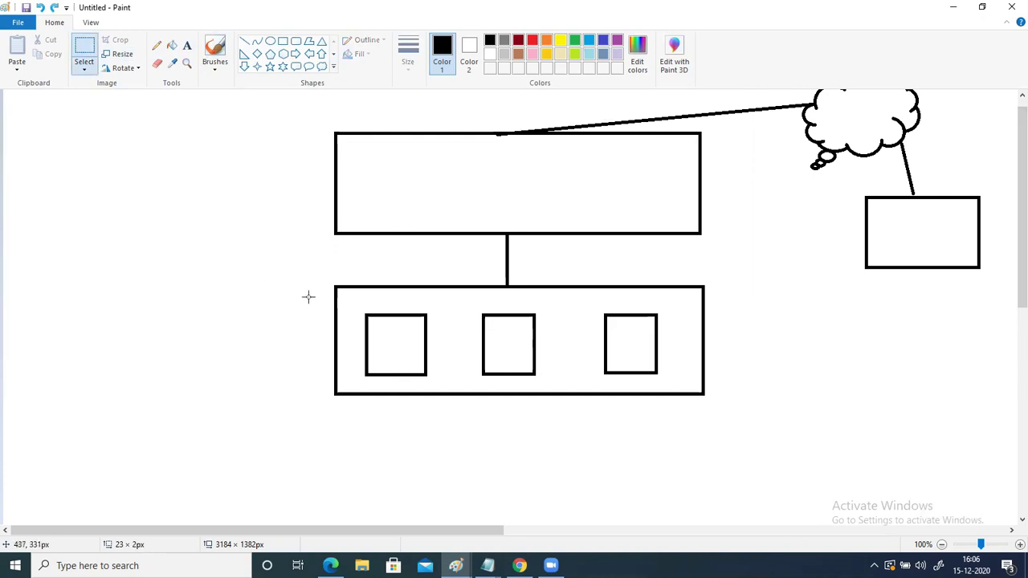
pyautogui.moveTo(354, 309); pyautogui.dragTo(666, 384)
pyautogui.press('Delete')
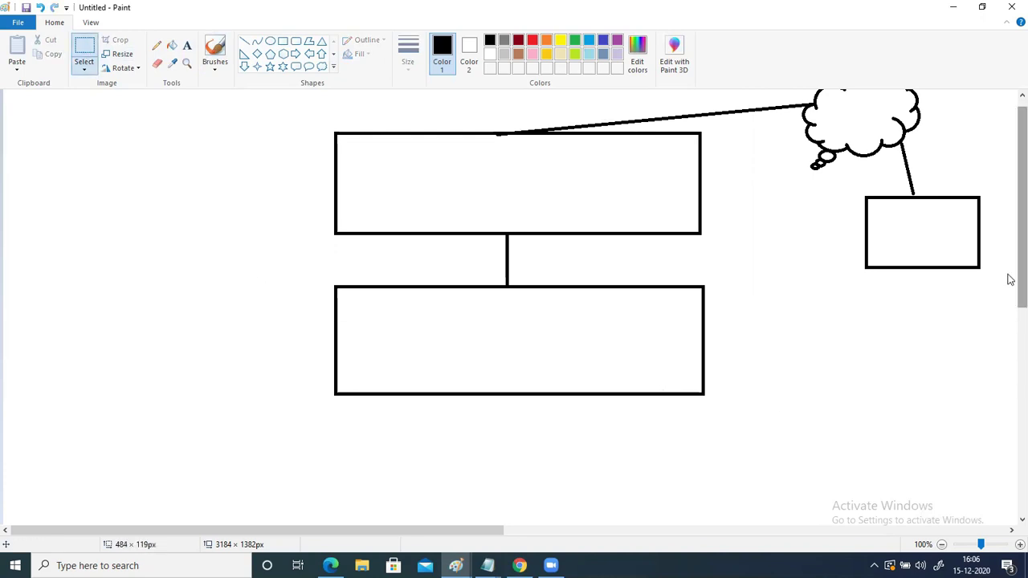
# Step: Draw a third wide rectangle of about 575 × 137 px below the two stacked rectangles
pyautogui.scroll(-1, 1010, 282)
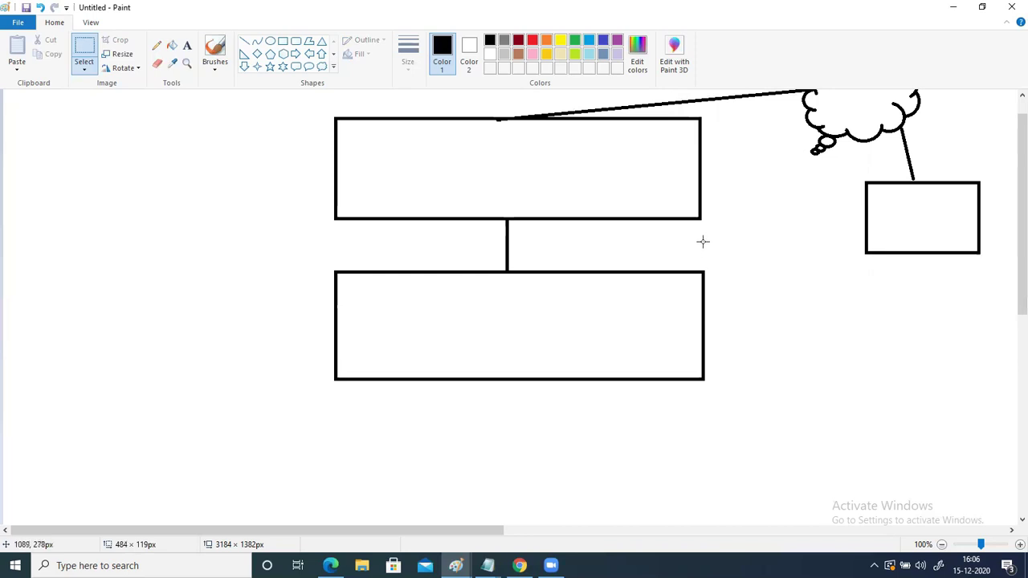
pyautogui.click(283, 41)
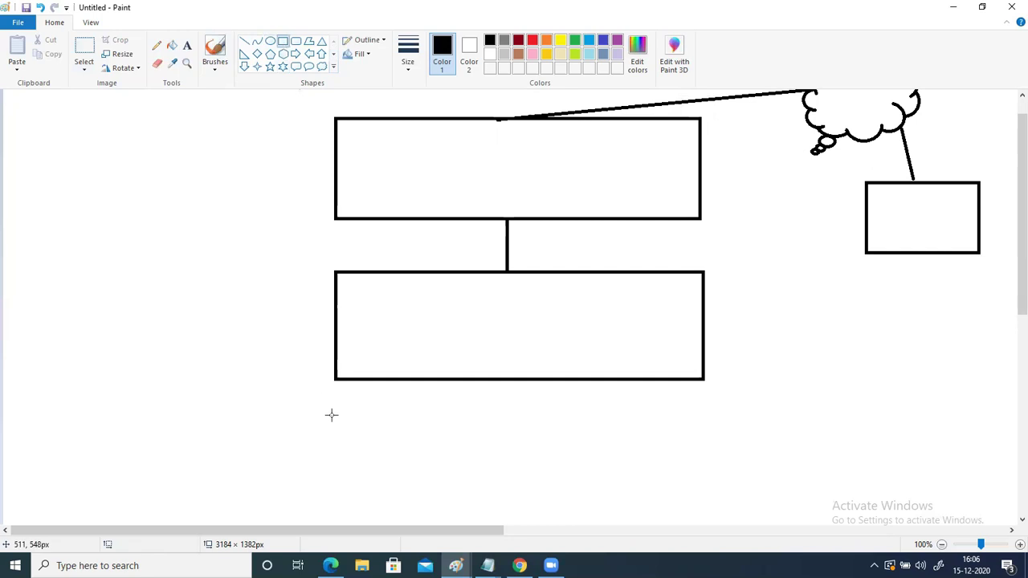
pyautogui.moveTo(334, 424); pyautogui.dragTo(706, 511)
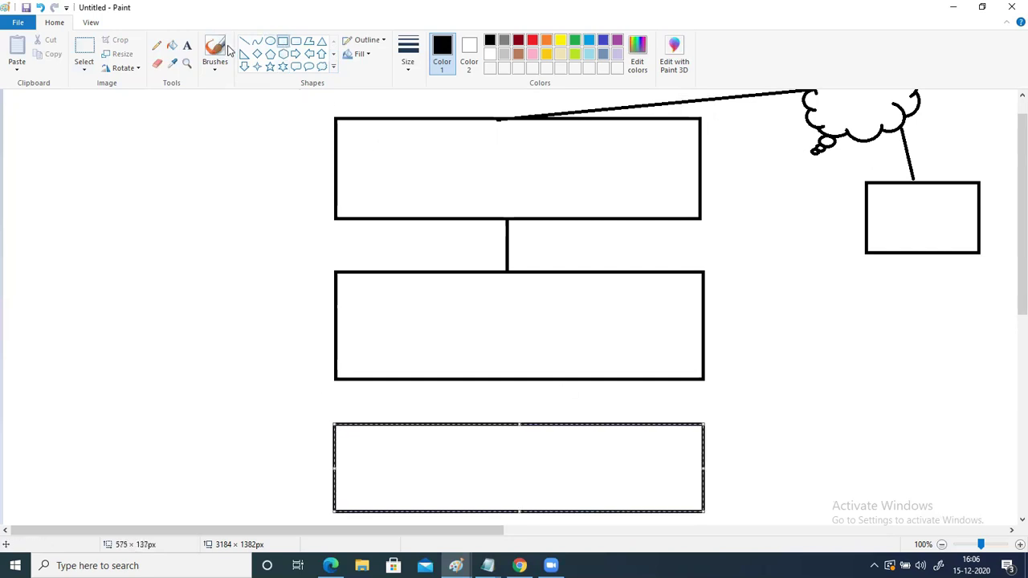
# Step: Add the text labels 1 above the bottom rectangle's left corner and 5 above its right corner
pyautogui.click(186, 46)
pyautogui.click(332, 417)
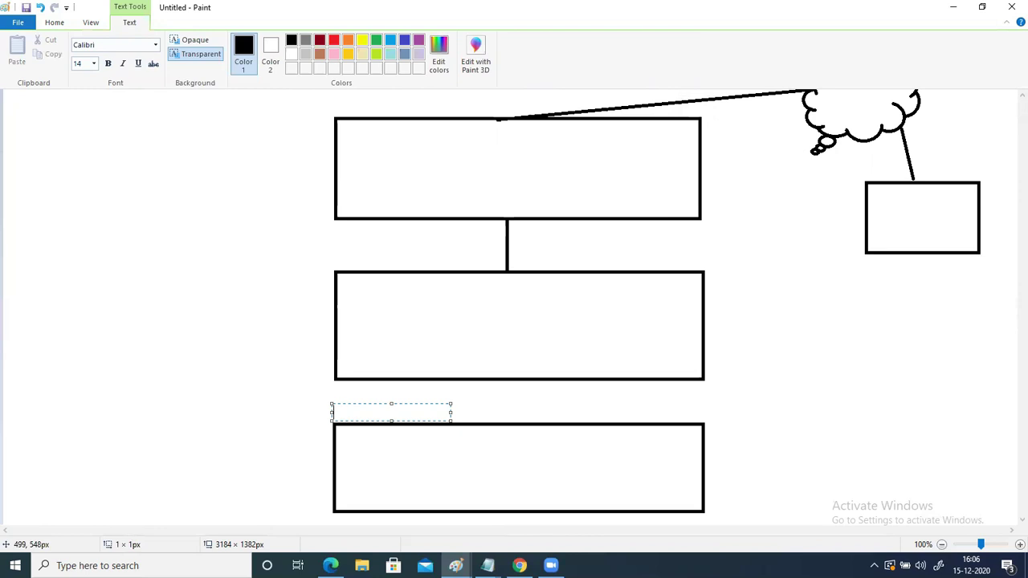
pyautogui.write('1')
pyautogui.click(693, 414)
pyautogui.click(692, 413)
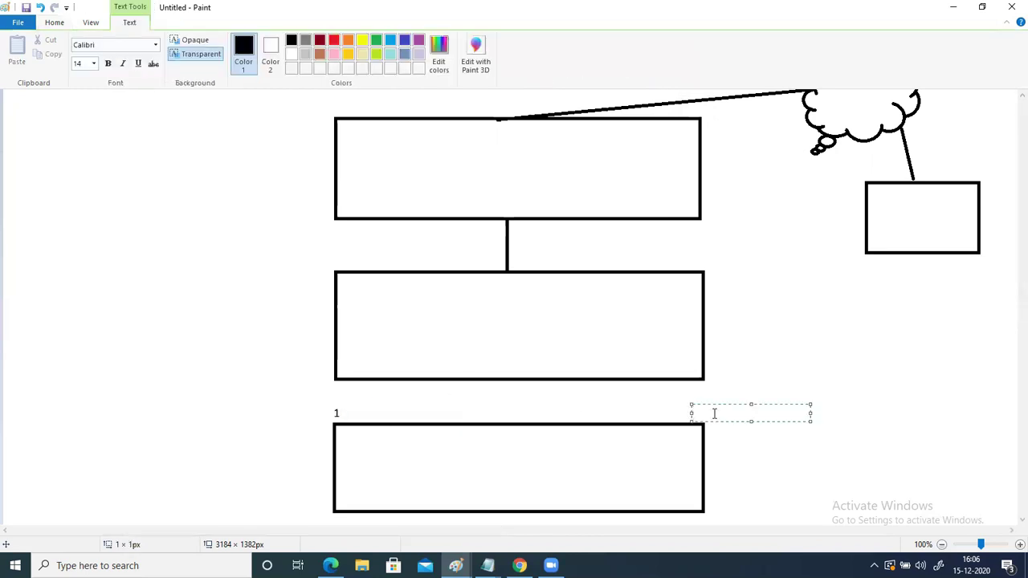
pyautogui.write('5')
pyautogui.click(860, 420)
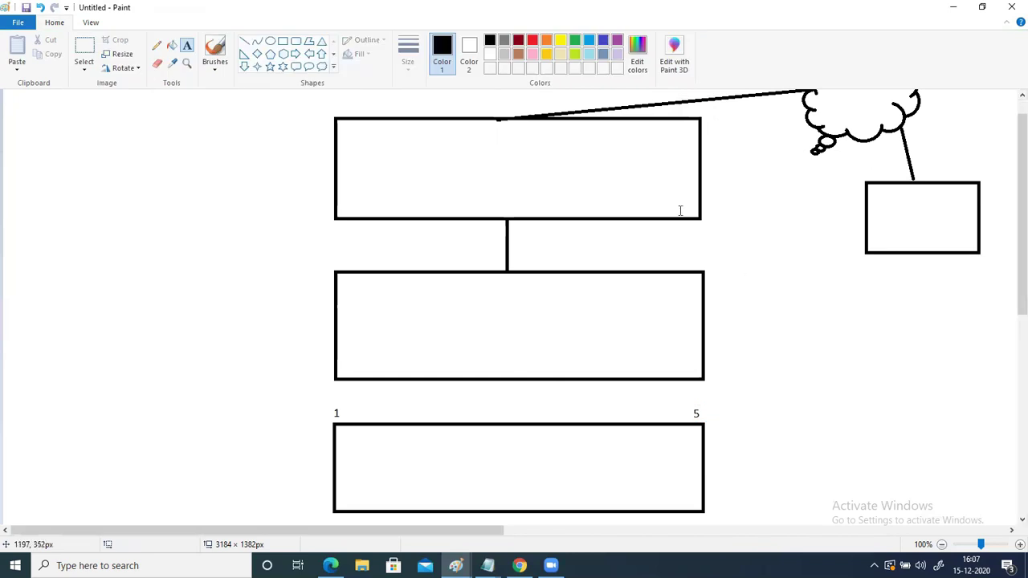
# Step: Connect the bottom rectangle to the middle one with a vertical line about 69 px long
pyautogui.click(245, 42)
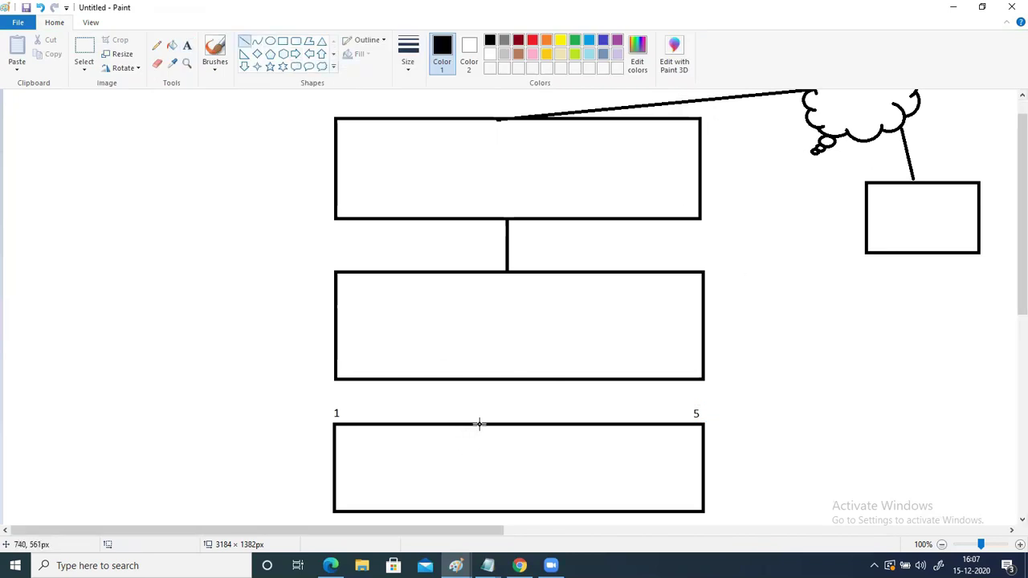
pyautogui.moveTo(496, 420); pyautogui.dragTo(496, 377)
pyautogui.scroll(-1, 499, 424)
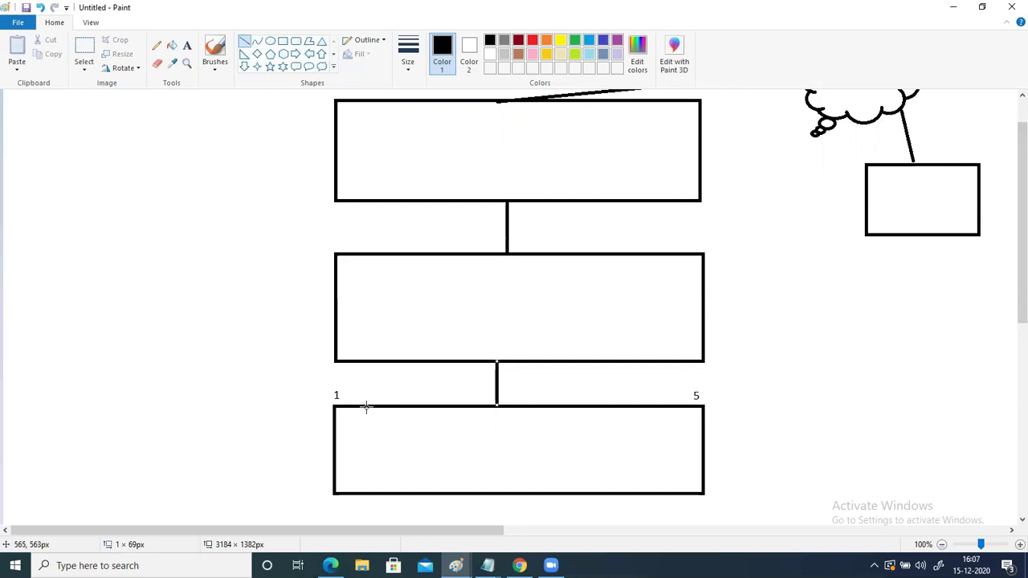
# Step: Draw a small square box at the left end inside the bottom rectangle
pyautogui.click(283, 41)
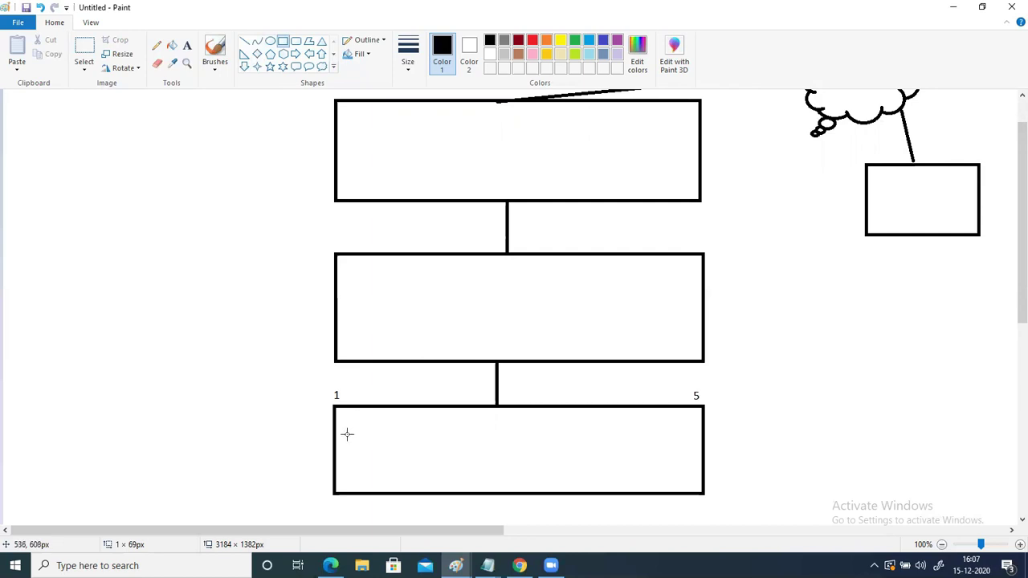
pyautogui.moveTo(350, 431)
pyautogui.mouseDown()
pyautogui.moveTo(395, 476)
pyautogui.moveTo(368, 455)
pyautogui.mouseUp()
pyautogui.click(424, 446)
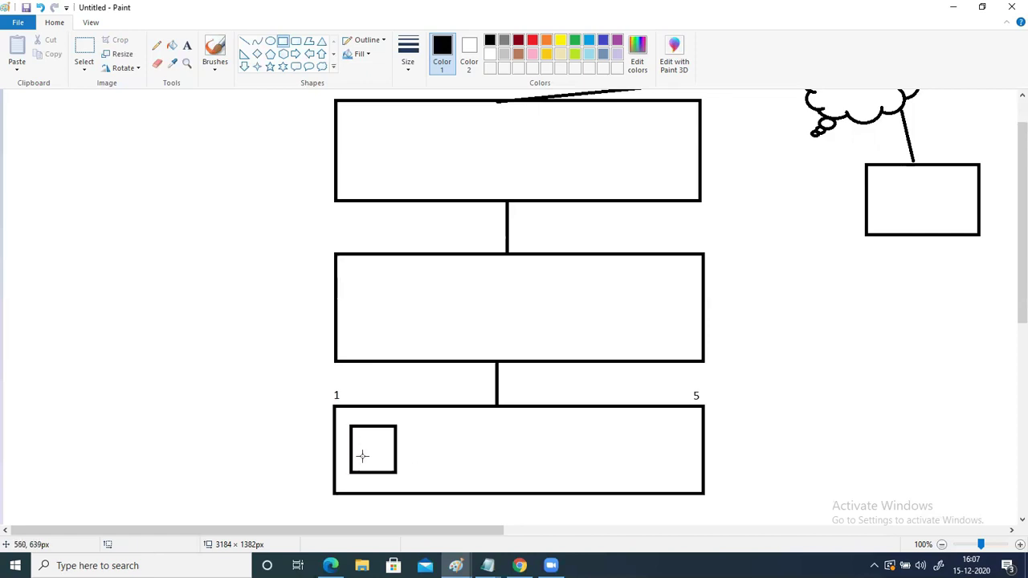
# Step: Label the small box with the text >=70 inside it and 5 just below it
pyautogui.click(187, 45)
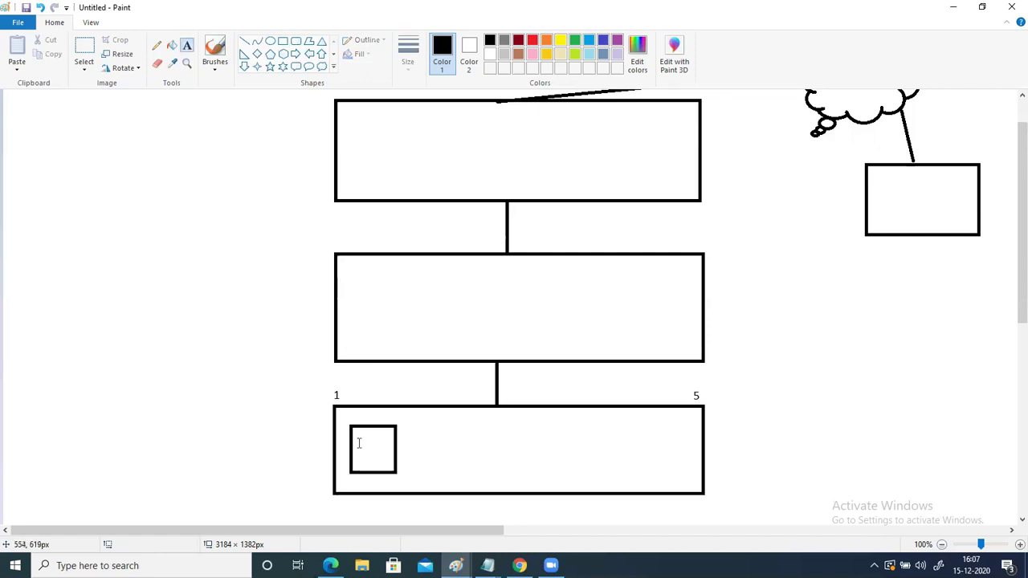
pyautogui.click(361, 444)
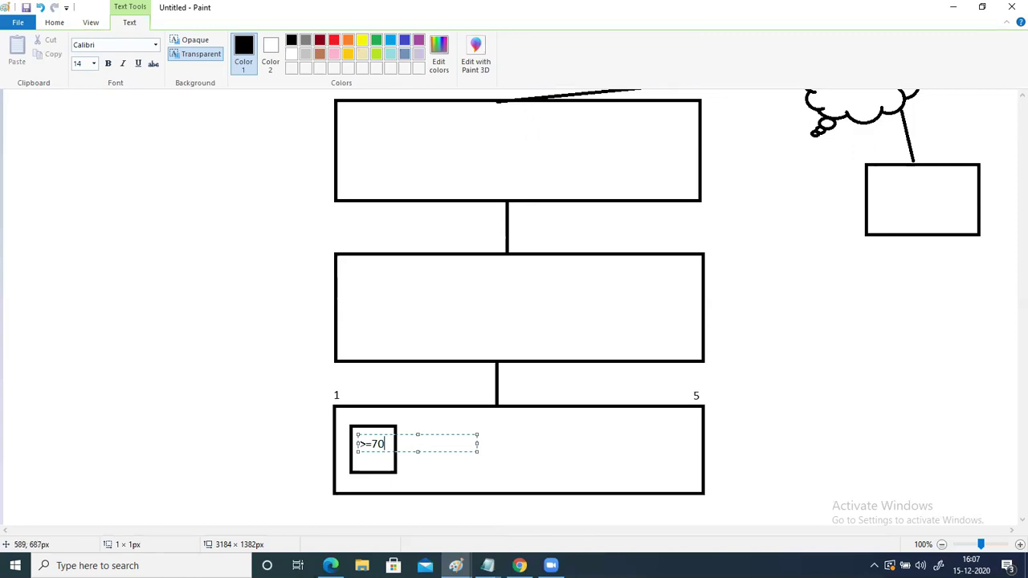
pyautogui.click(375, 481)
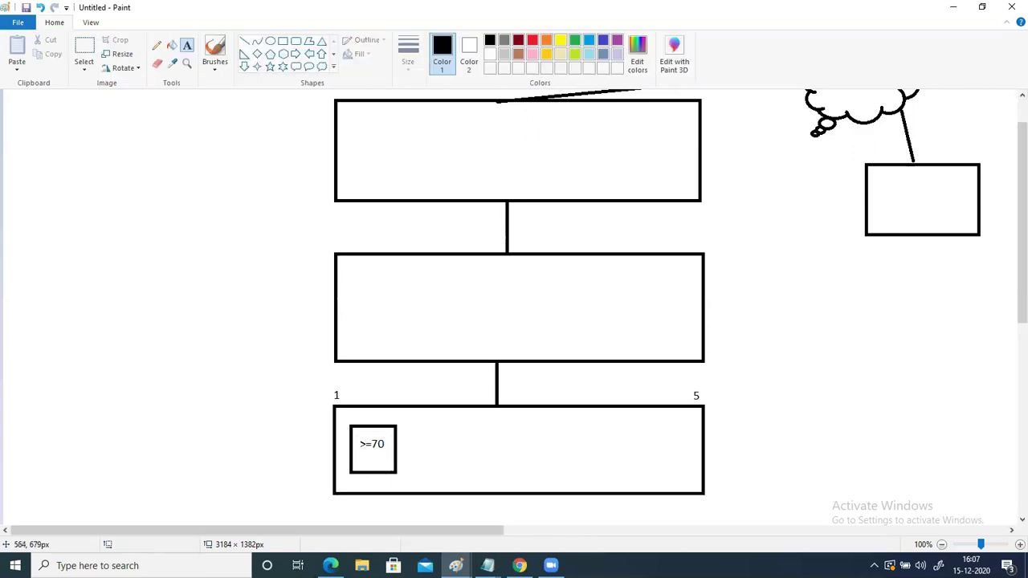
pyautogui.click(366, 481)
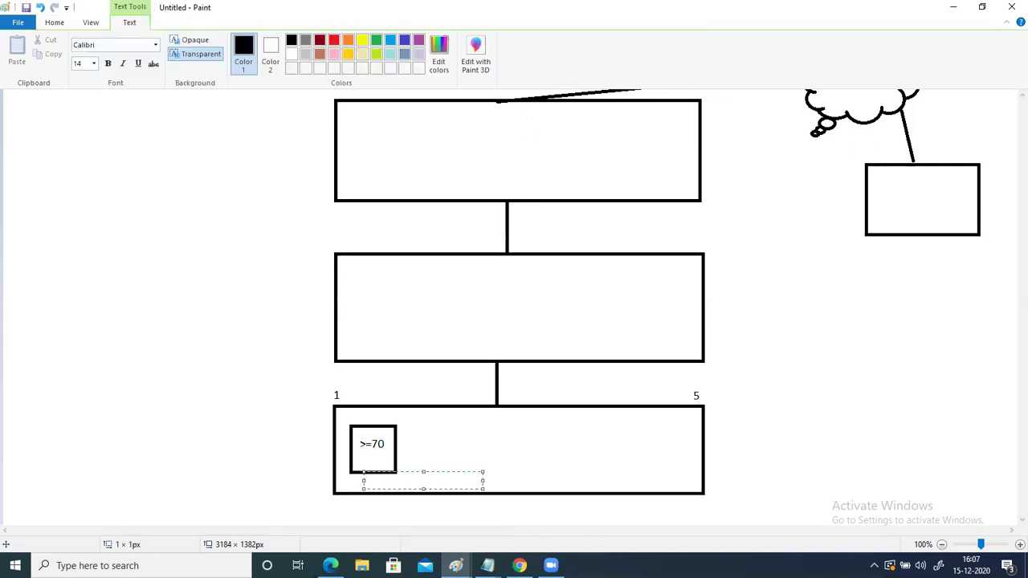
pyautogui.write('5')
pyautogui.click(455, 454)
# Step: Draw a second small box of about 64 × 70 px beside the >=70 box in the bottom rectangle
pyautogui.click(283, 41)
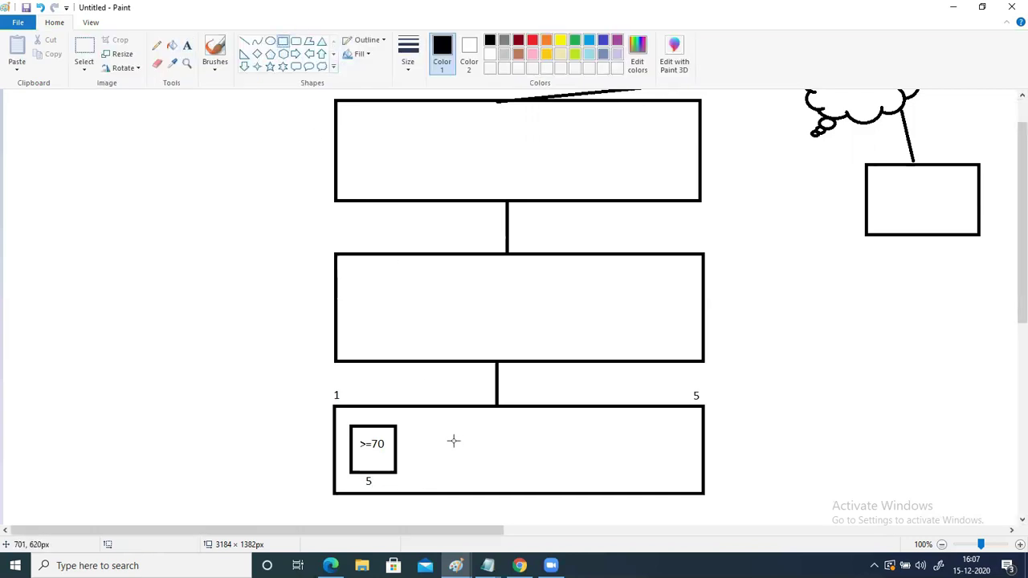
pyautogui.moveTo(423, 426); pyautogui.dragTo(463, 470)
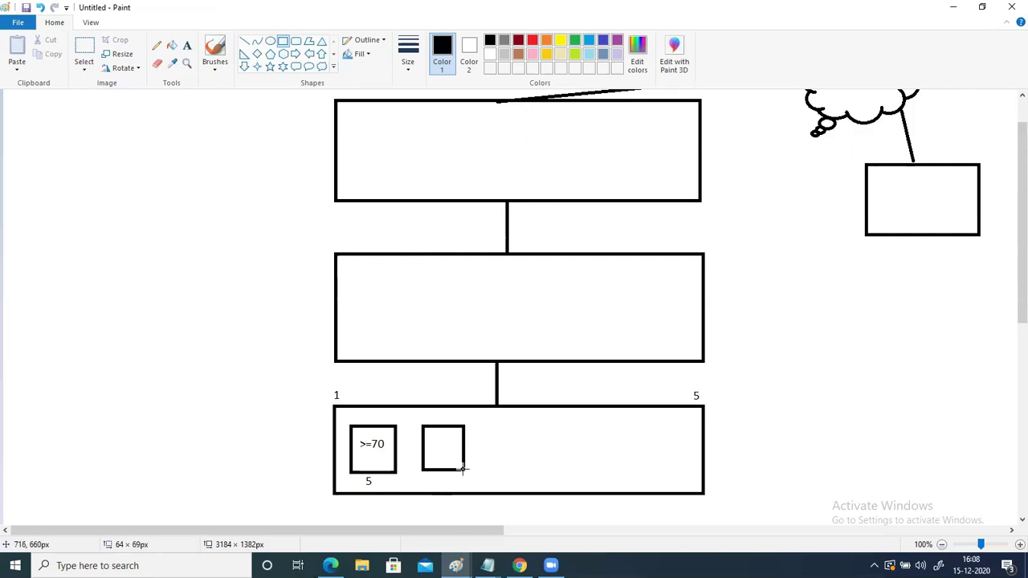
pyautogui.moveTo(462, 469); pyautogui.dragTo(462, 470)
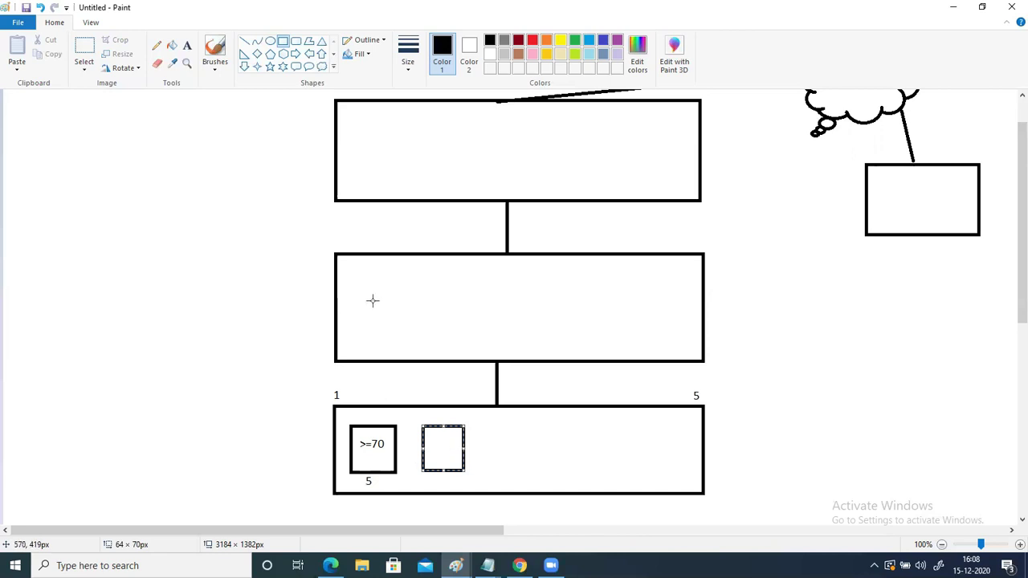
# Step: Draw two boxes of about 88 × 83 px and 87 × 84 px side by side in the middle rectangle's left half
pyautogui.click(283, 41)
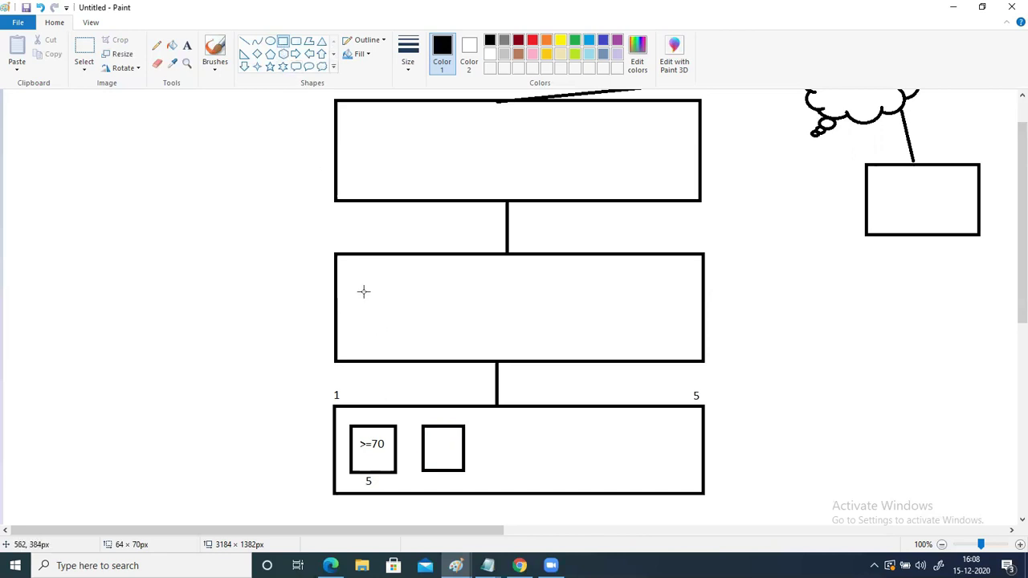
pyautogui.moveTo(357, 284)
pyautogui.mouseDown()
pyautogui.moveTo(385, 335)
pyautogui.moveTo(415, 337)
pyautogui.moveTo(383, 319)
pyautogui.mouseUp()
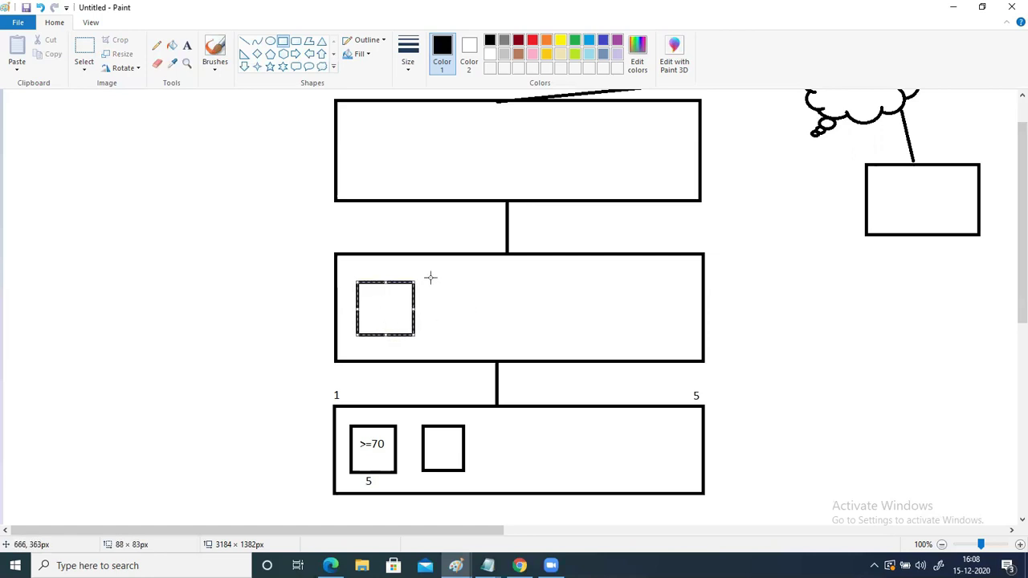
pyautogui.moveTo(435, 281)
pyautogui.mouseDown()
pyautogui.moveTo(446, 318)
pyautogui.moveTo(492, 336)
pyautogui.mouseUp()
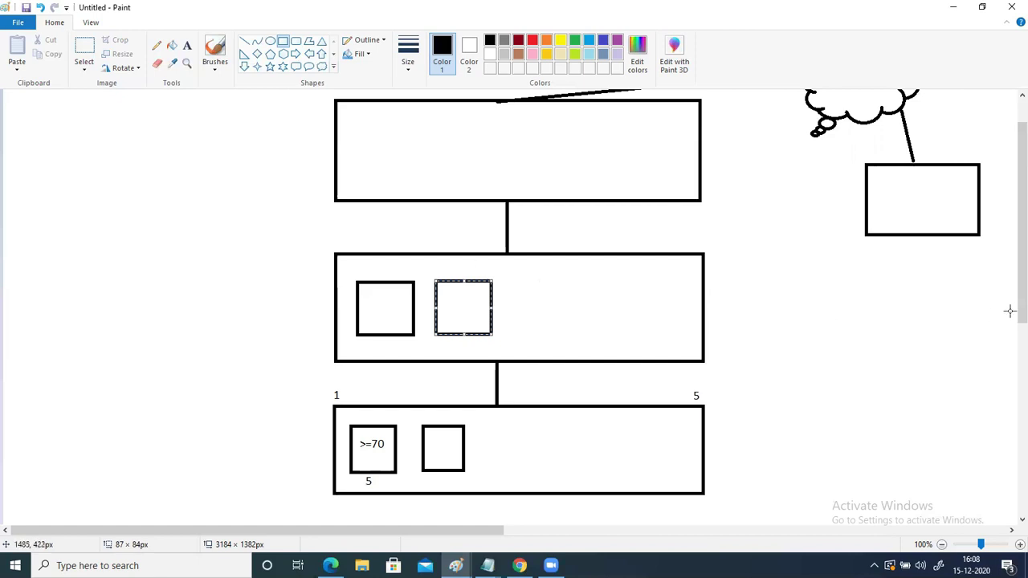
# Step: Add the text Load Balancer in the middle of the top rectangle
pyautogui.scroll(1, 1011, 287)
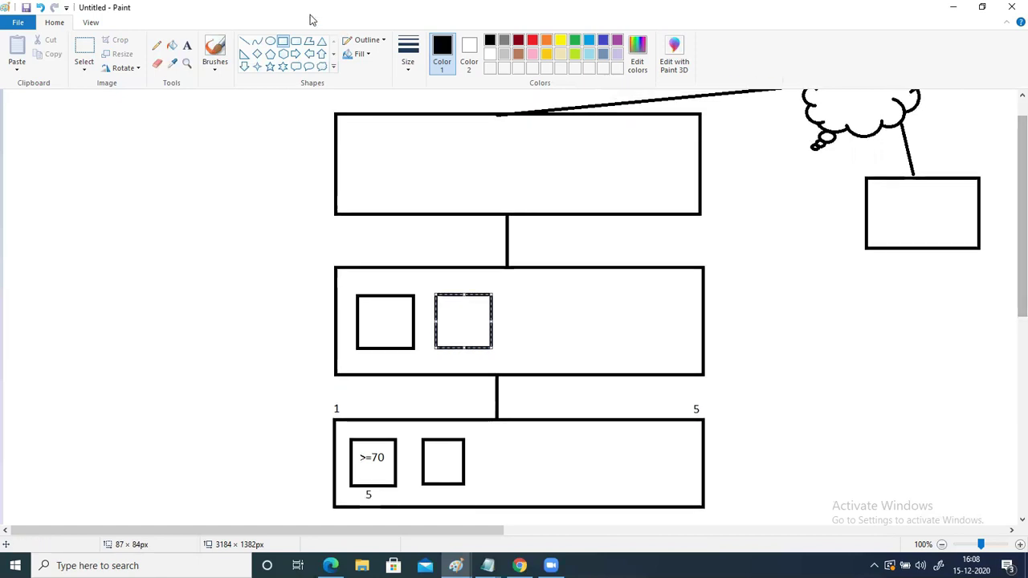
pyautogui.click(186, 46)
pyautogui.click(475, 157)
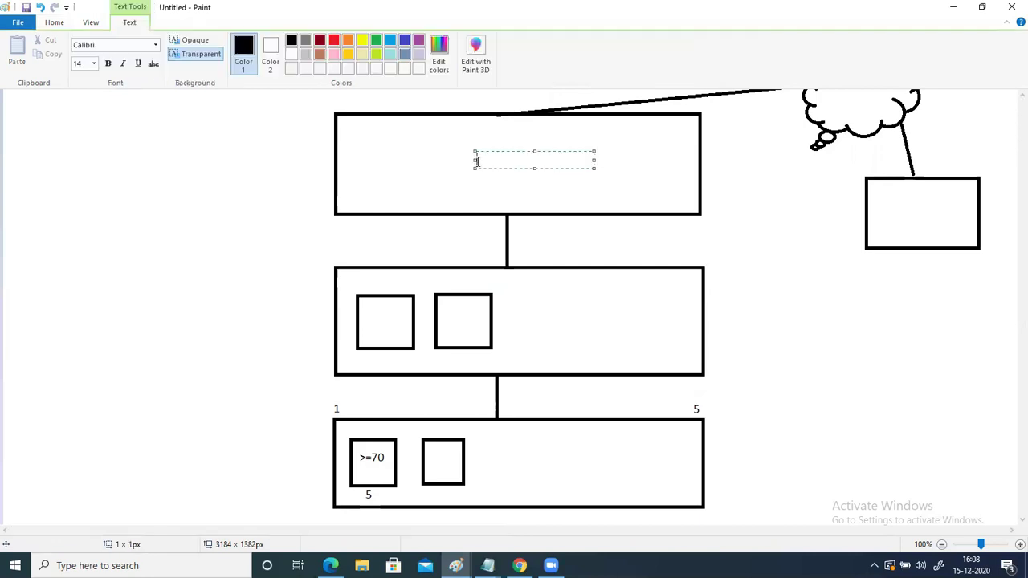
pyautogui.write('Load Balancer')
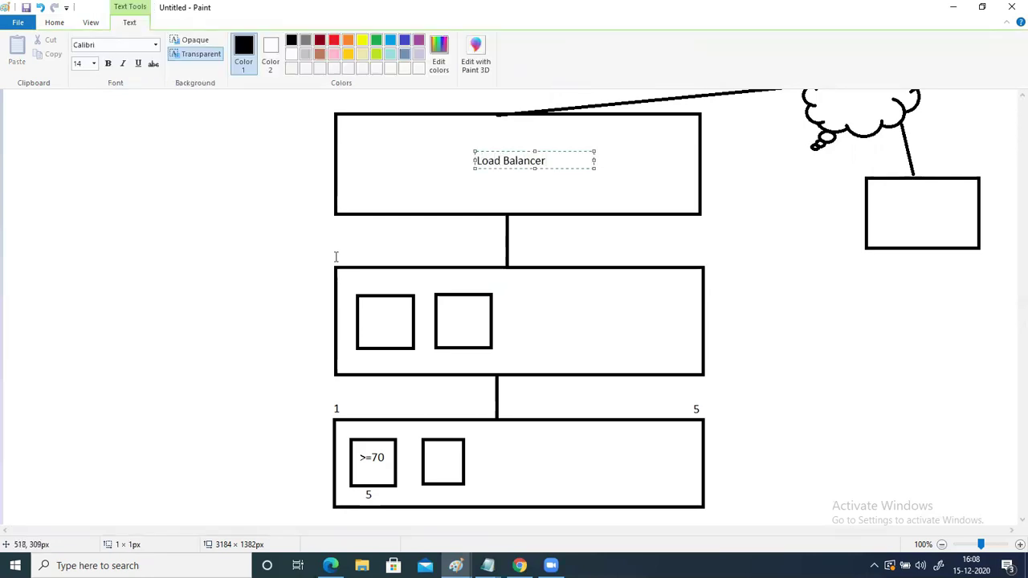
# Step: Add the text Target Group above the middle rectangle and Auto-scaling group above the bottom rectangle
pyautogui.click(335, 257)
pyautogui.write('Target Group')
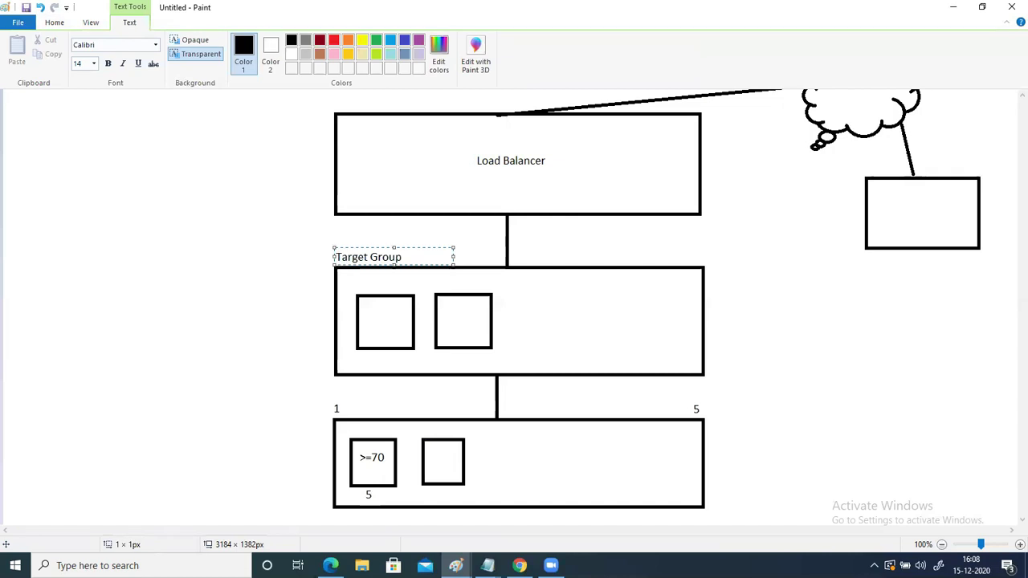
pyautogui.click(360, 409)
pyautogui.click(359, 409)
pyautogui.write('Auto-scaling group')
pyautogui.click(778, 442)
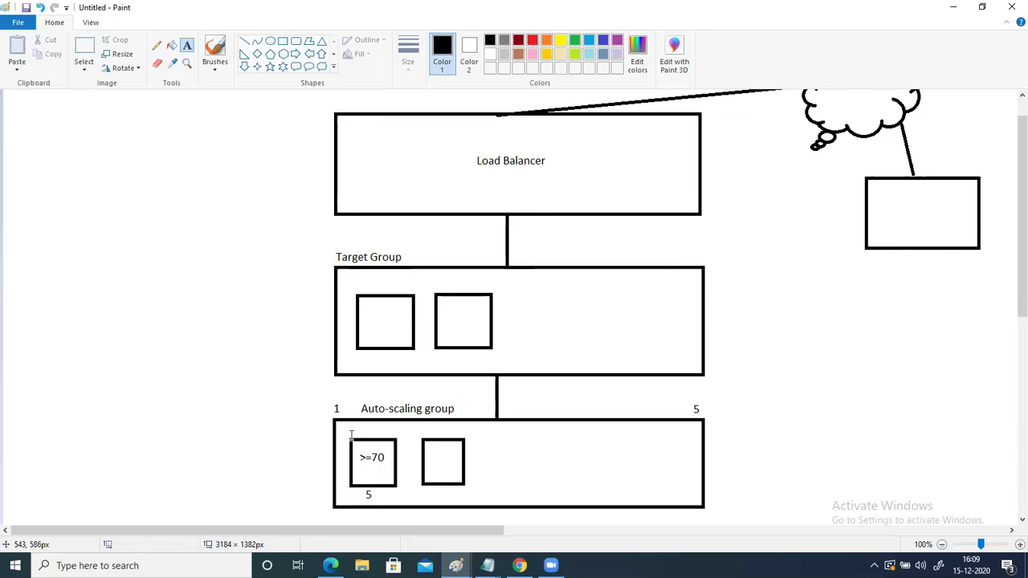
# Step: Switch to the AWS console in Chrome and start creating an Application Load Balancer from the EC2 load balancers page
pyautogui.click(519, 566)
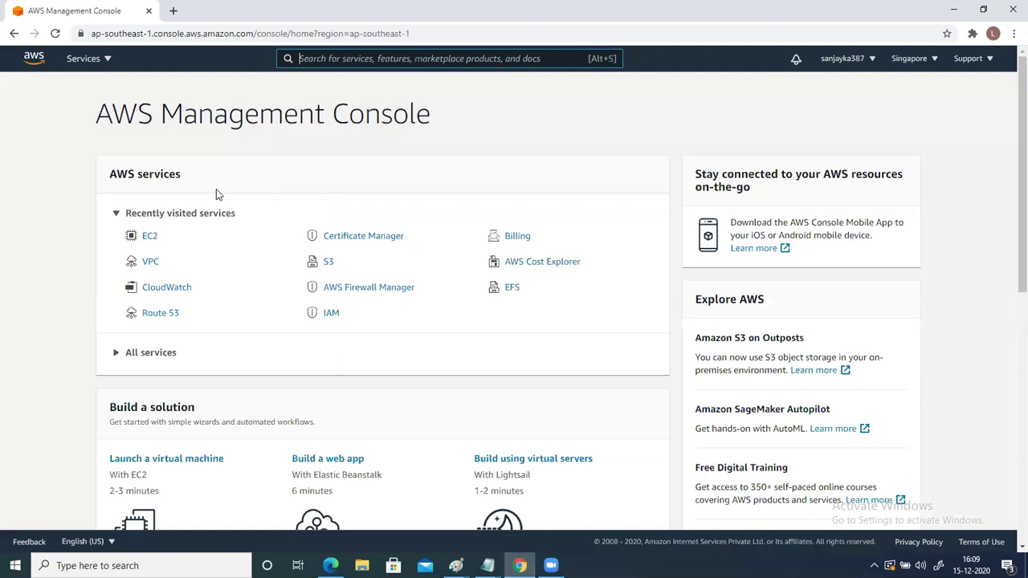
pyautogui.click(149, 239)
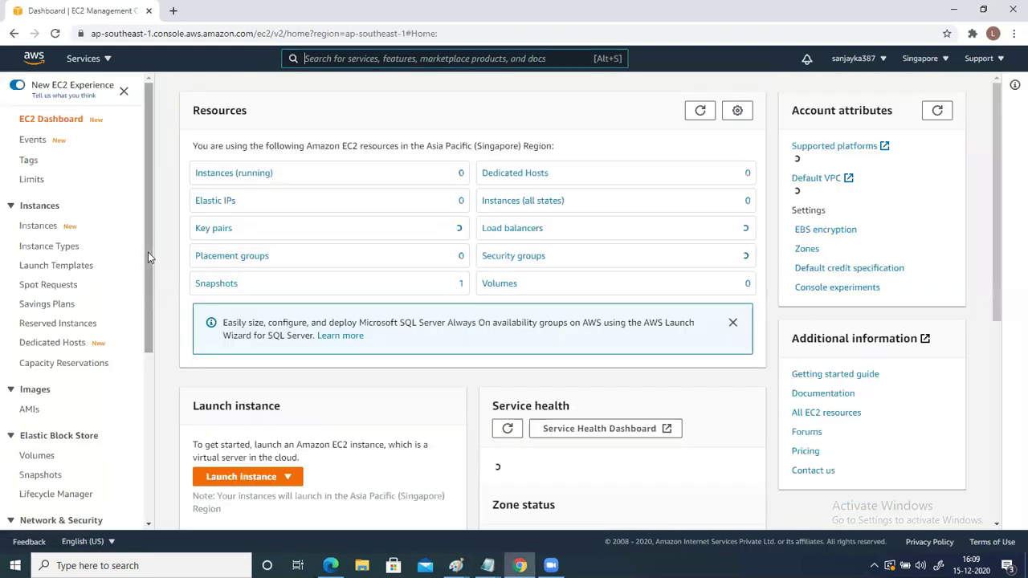
pyautogui.moveTo(147, 274); pyautogui.dragTo(143, 392)
pyautogui.click(50, 430)
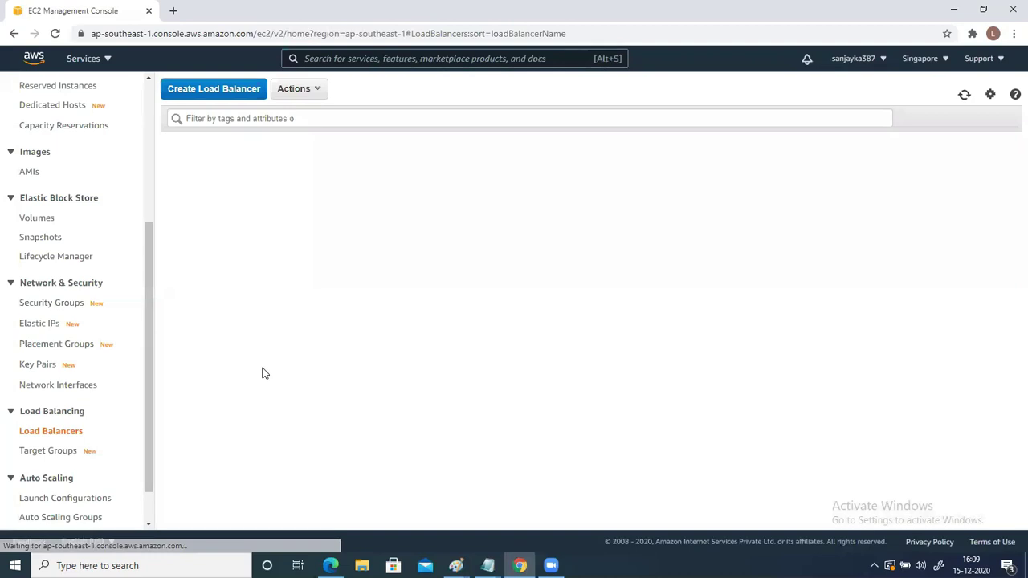
pyautogui.click(185, 88)
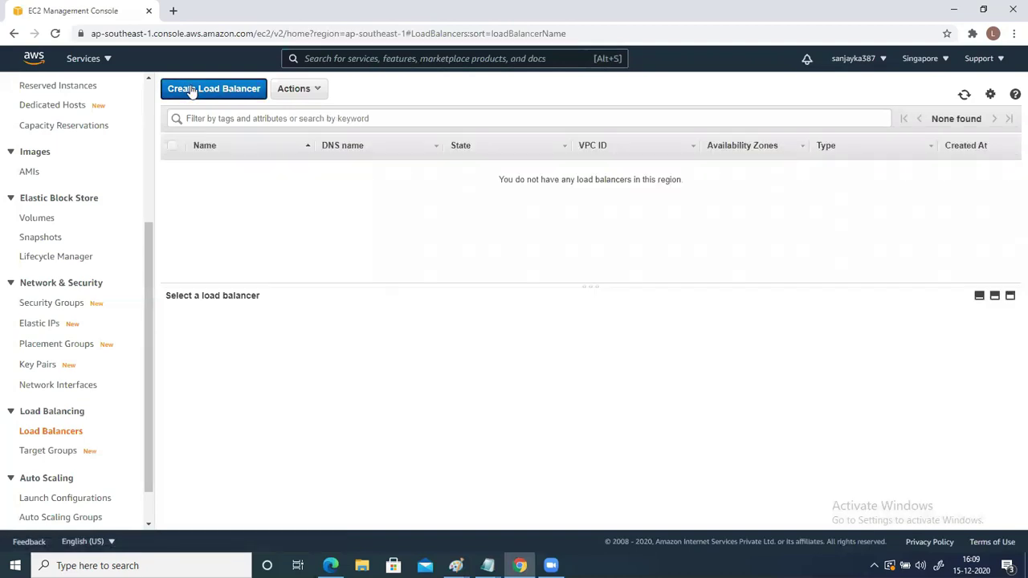
pyautogui.click(132, 263)
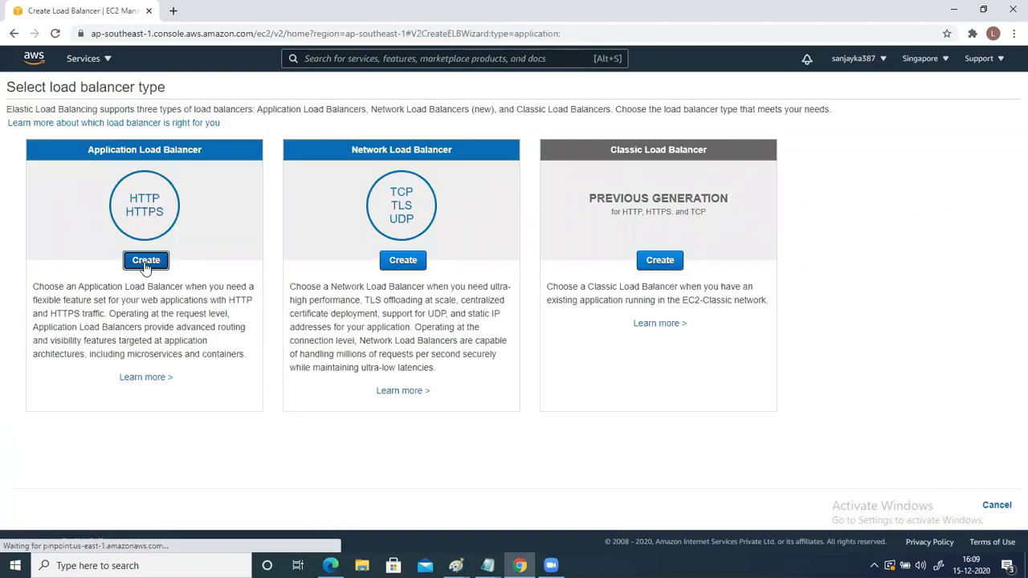
# Step: Name the load balancer lhlb1
pyautogui.click(150, 198)
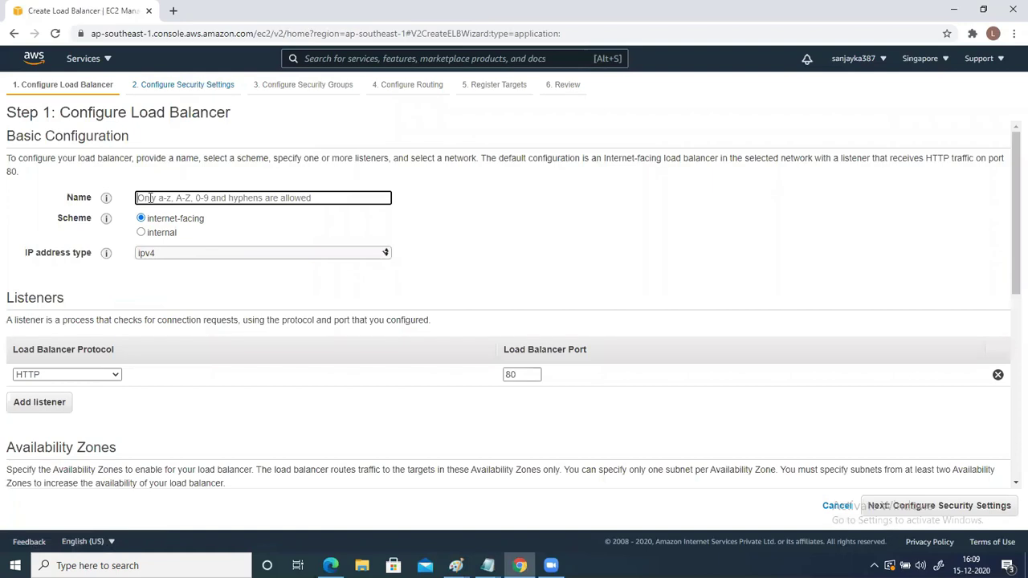
pyautogui.write('lhlb')
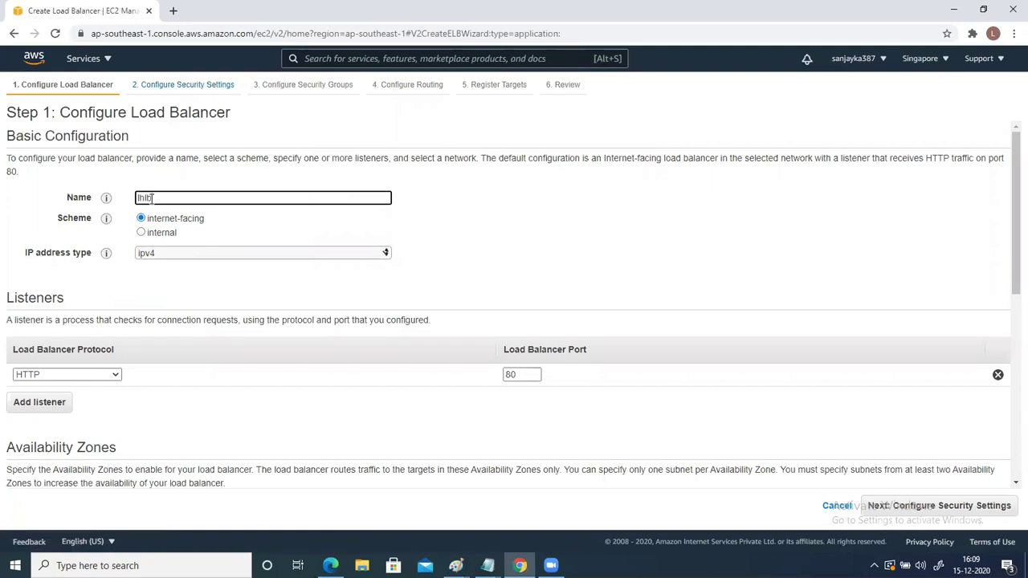
pyautogui.write('1')
pyautogui.click(190, 415)
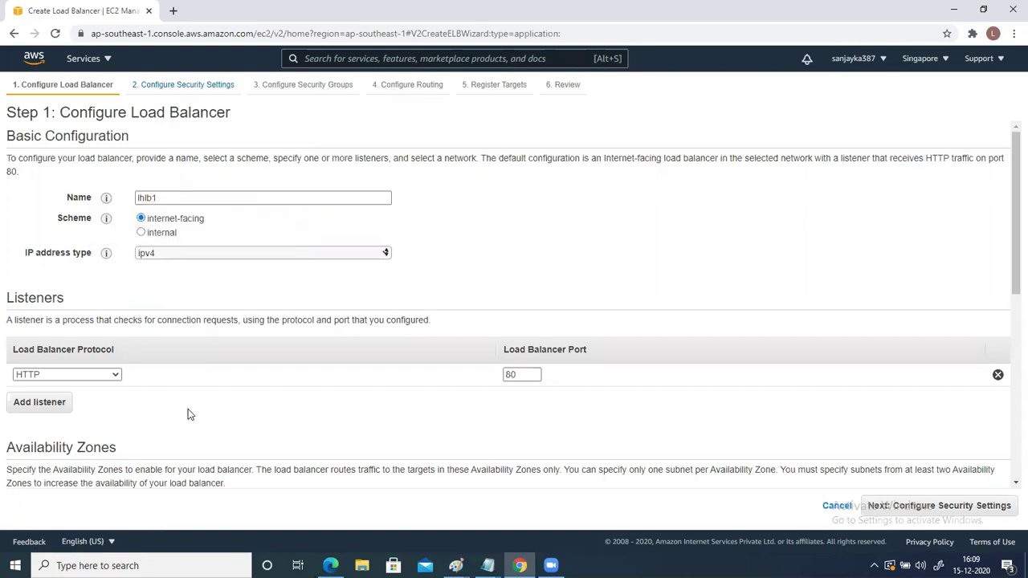
# Step: Select the default VPC and enable the availability zones ap-southeast-1a, ap-southeast-1b and ap-southeast-1c
pyautogui.scroll(-1, 220, 395)
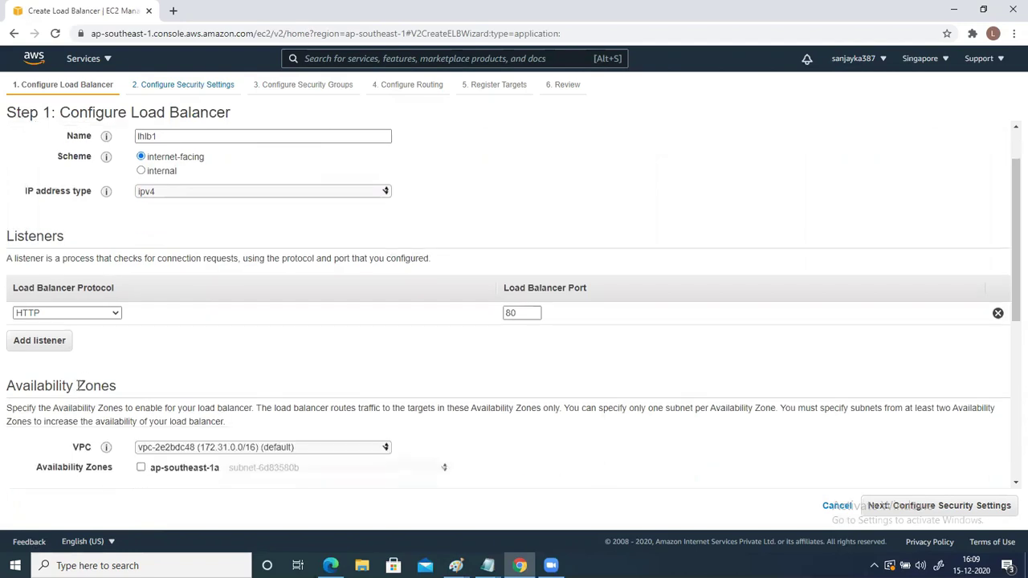
pyautogui.scroll(-3, 229, 373)
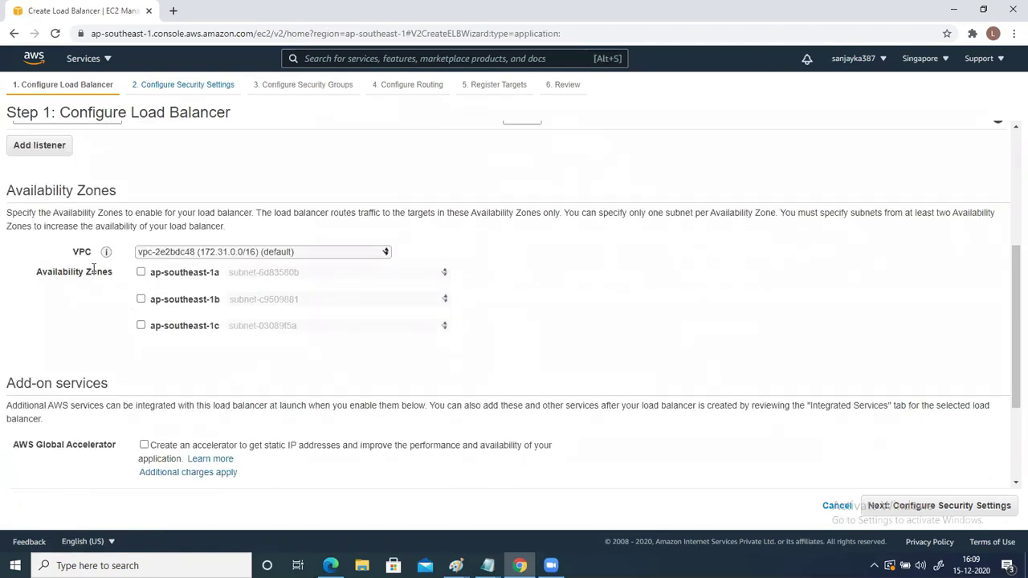
pyautogui.click(164, 255)
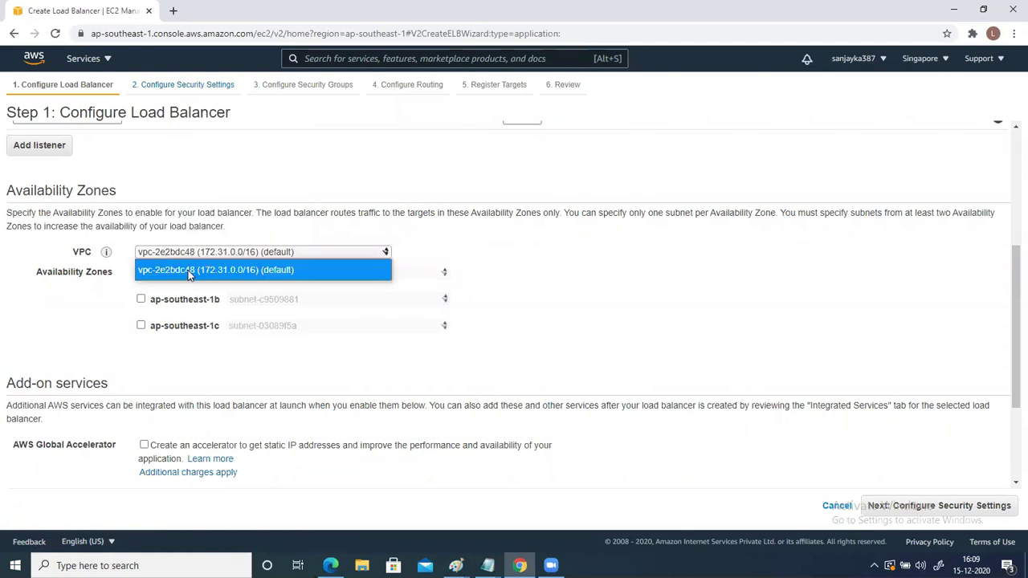
pyautogui.click(190, 274)
pyautogui.click(141, 272)
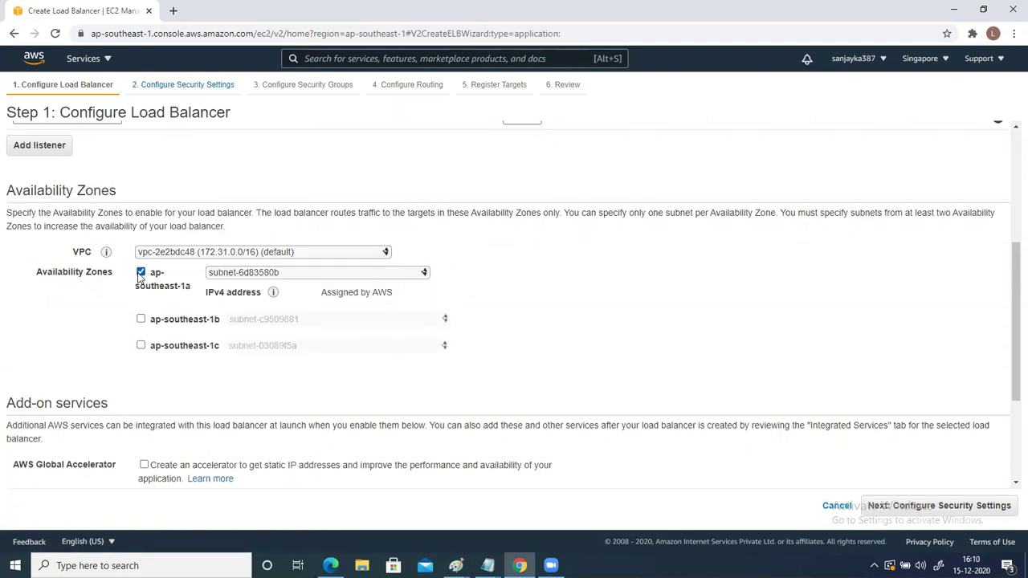
pyautogui.click(141, 319)
pyautogui.click(141, 366)
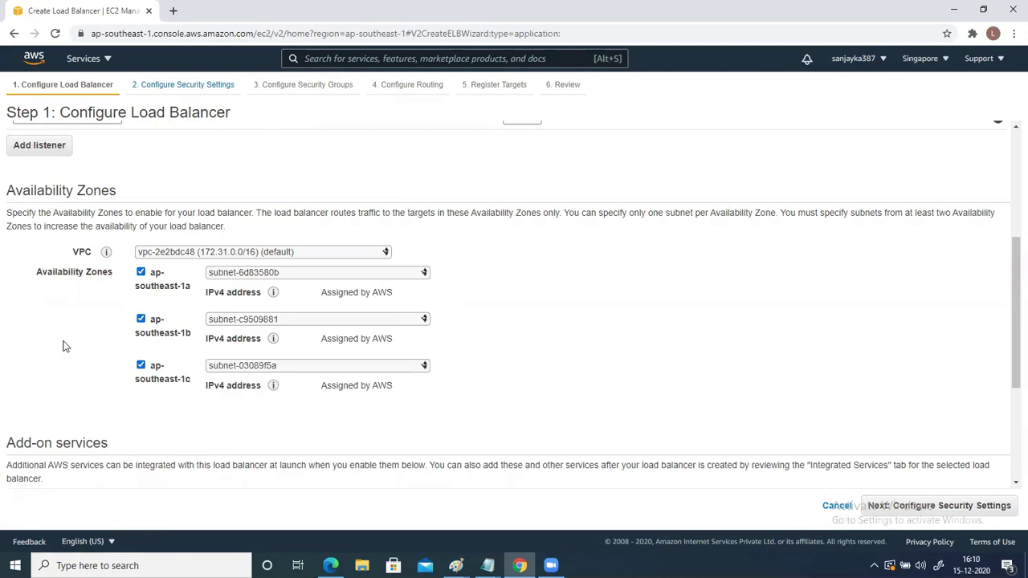
# Step: Review the listener, availability zone and add-on settings, and continue past the security settings to the security groups step
pyautogui.scroll(-1, 193, 394)
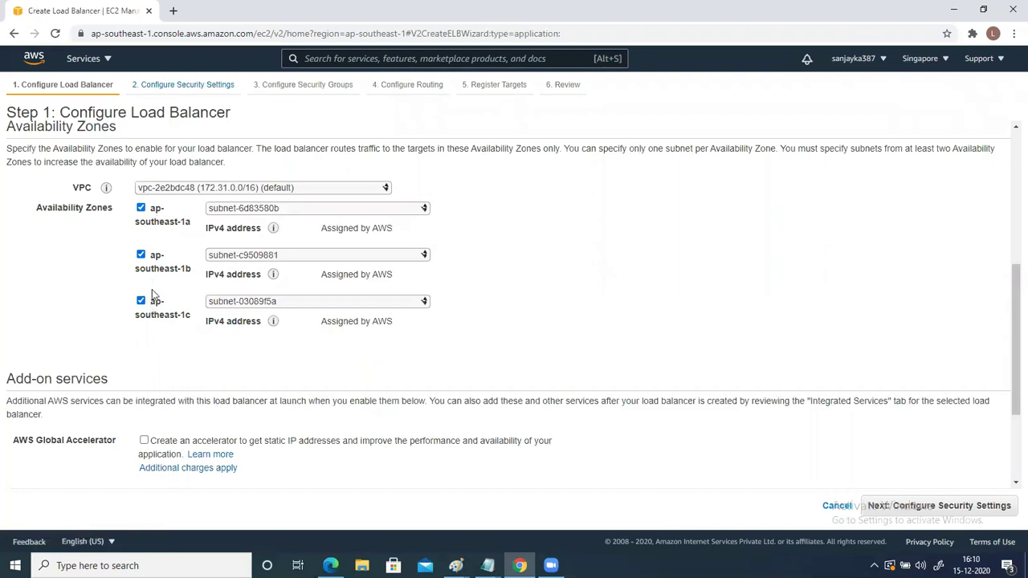
pyautogui.scroll(1, 151, 306)
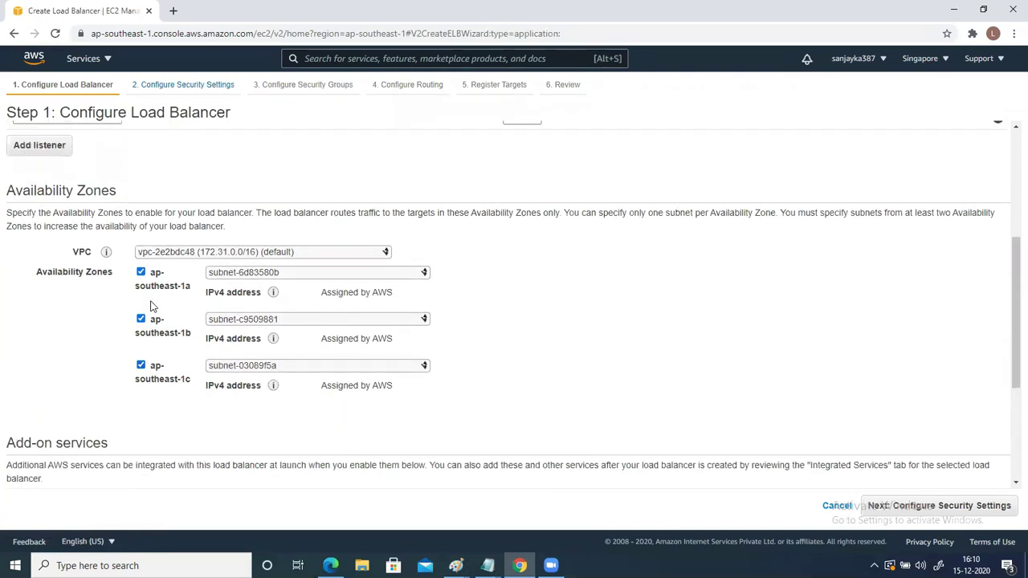
pyautogui.scroll(2, 182, 327)
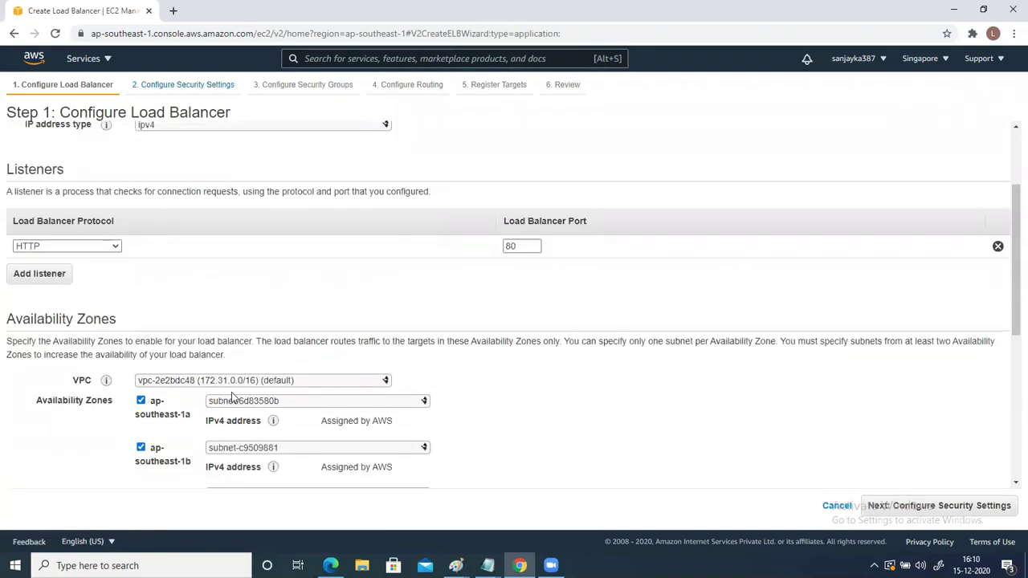
pyautogui.scroll(-2, 229, 397)
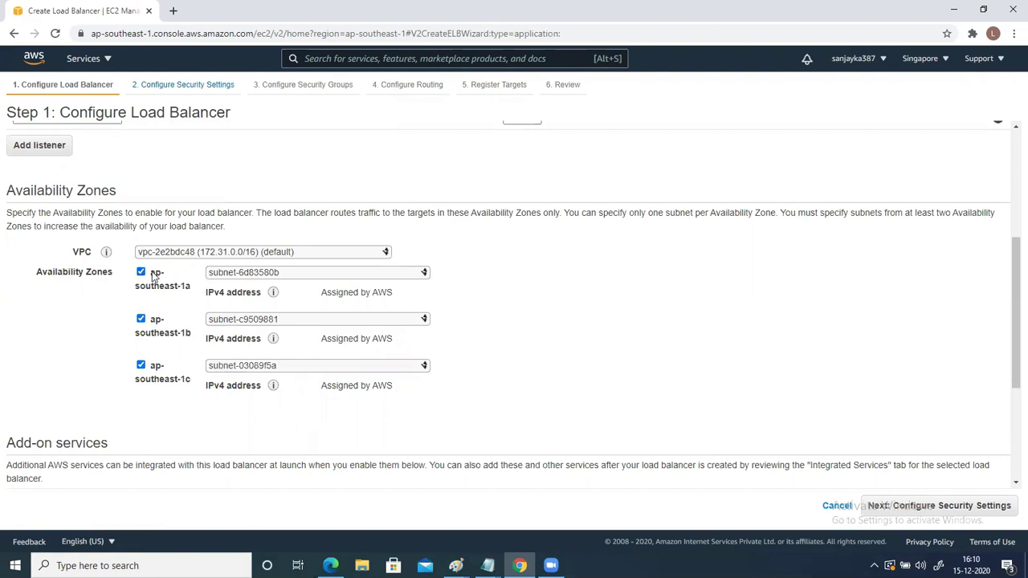
pyautogui.scroll(-3, 121, 452)
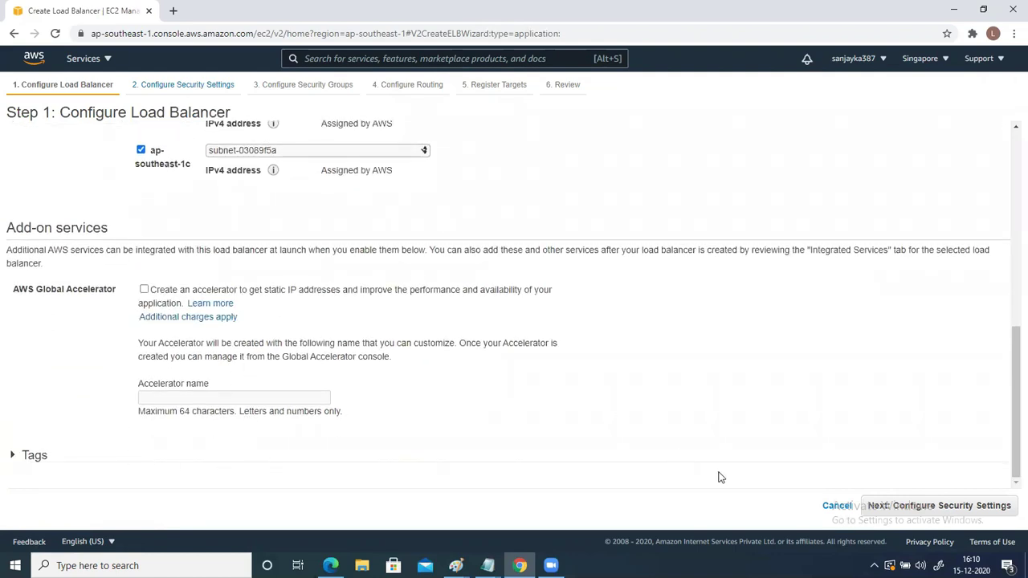
pyautogui.scroll(2, 693, 468)
pyautogui.click(937, 507)
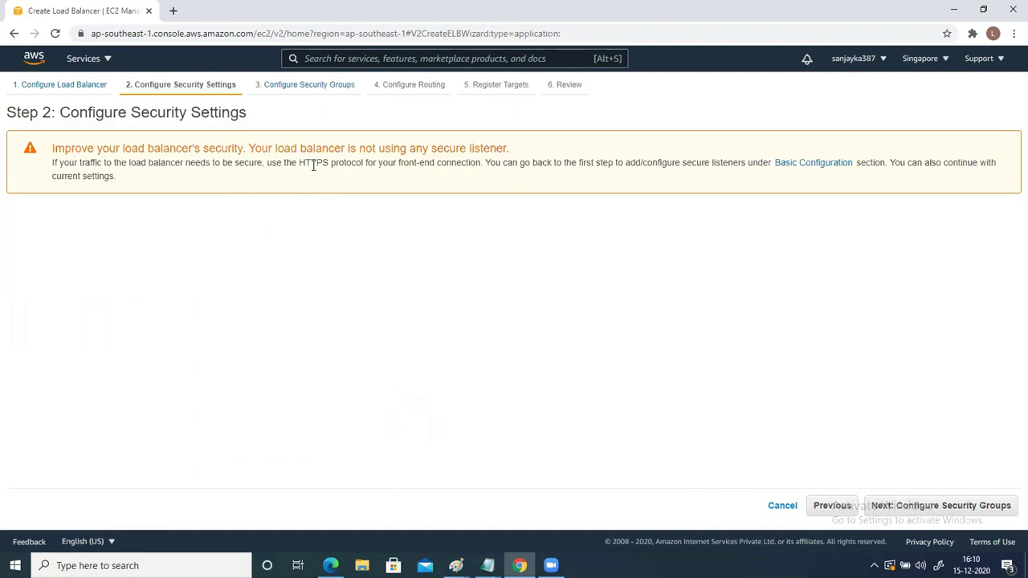
pyautogui.click(926, 508)
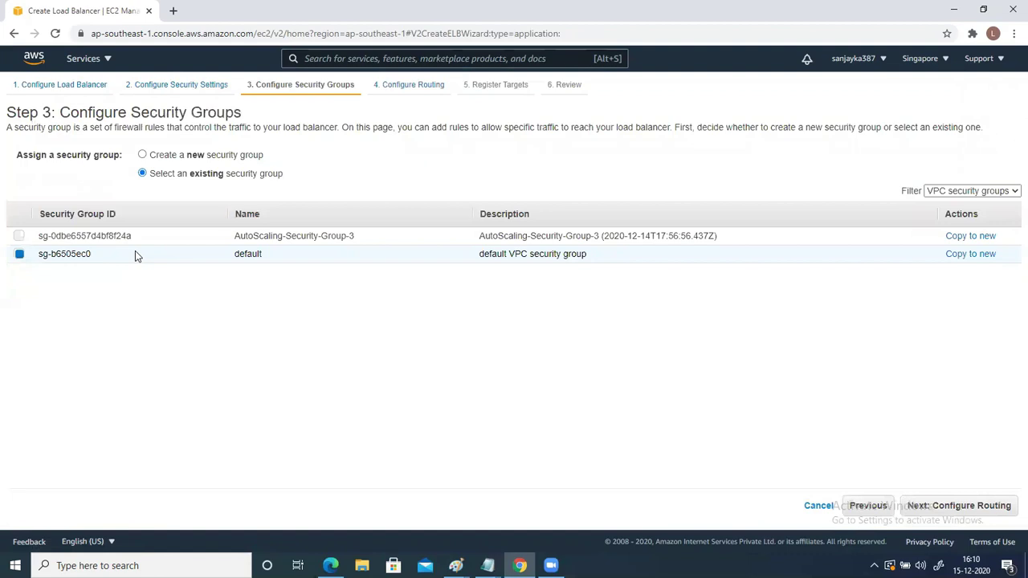
# Step: Create a new security group with a rule allowing All traffic from Anywhere, and proceed to the routing configuration
pyautogui.click(142, 154)
pyautogui.click(171, 201)
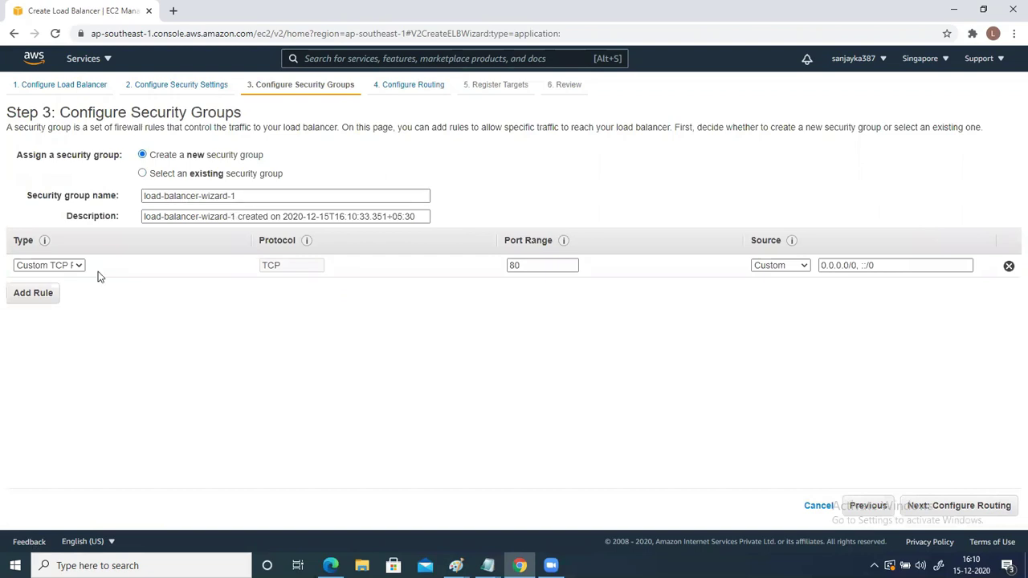
pyautogui.click(49, 266)
pyautogui.moveTo(124, 364); pyautogui.dragTo(119, 403)
pyautogui.click(46, 364)
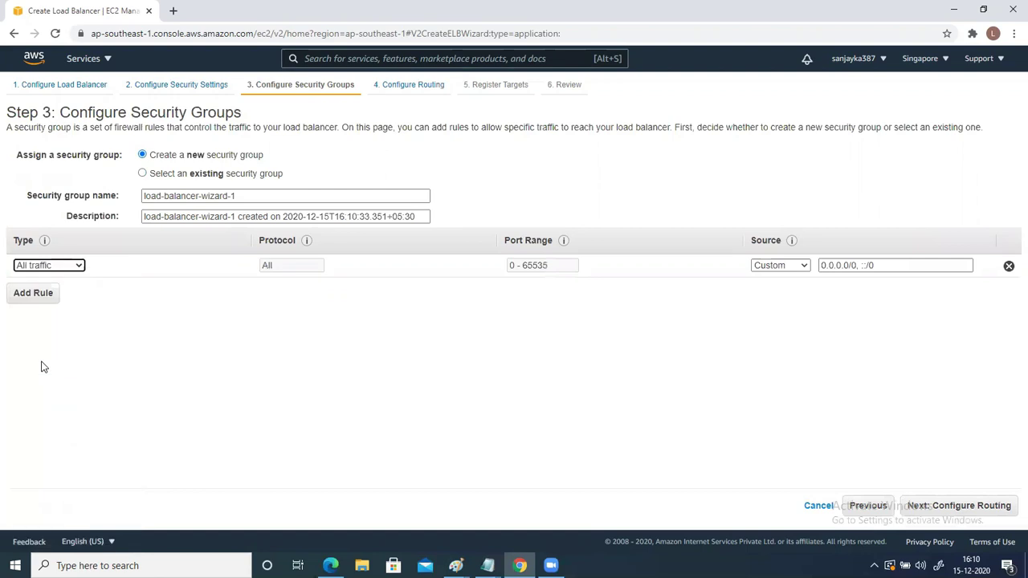
pyautogui.click(769, 270)
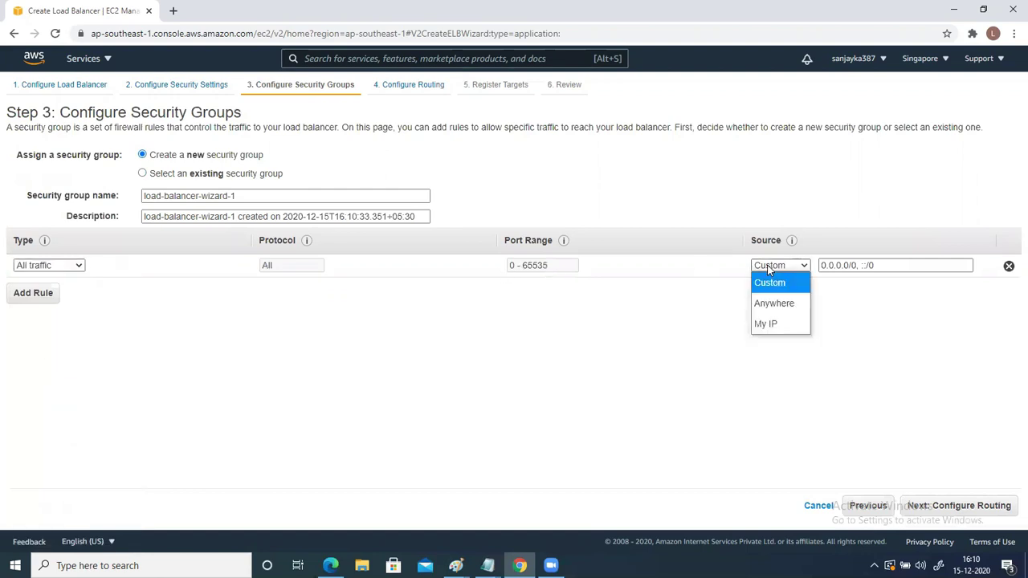
pyautogui.click(775, 305)
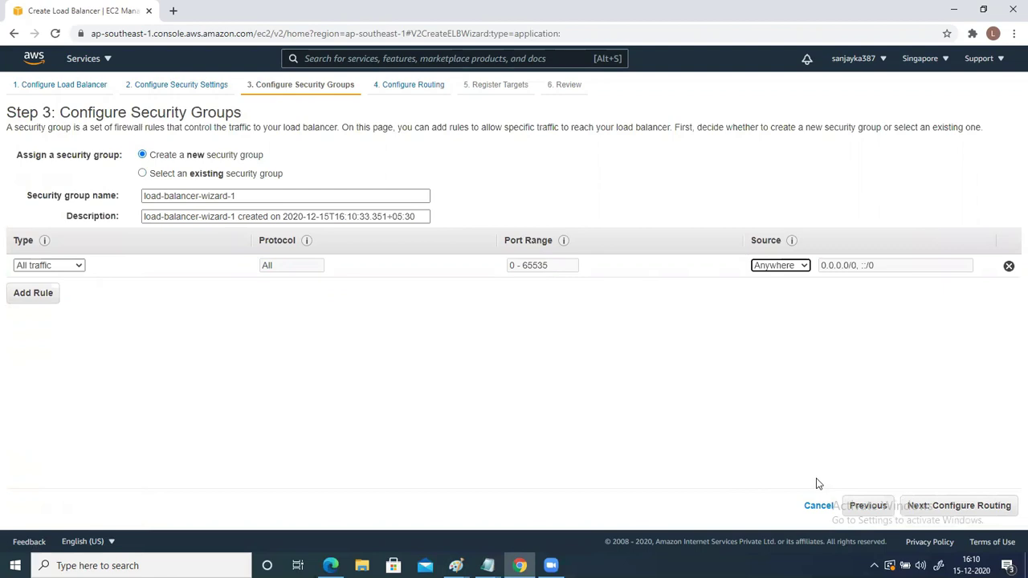
pyautogui.click(968, 509)
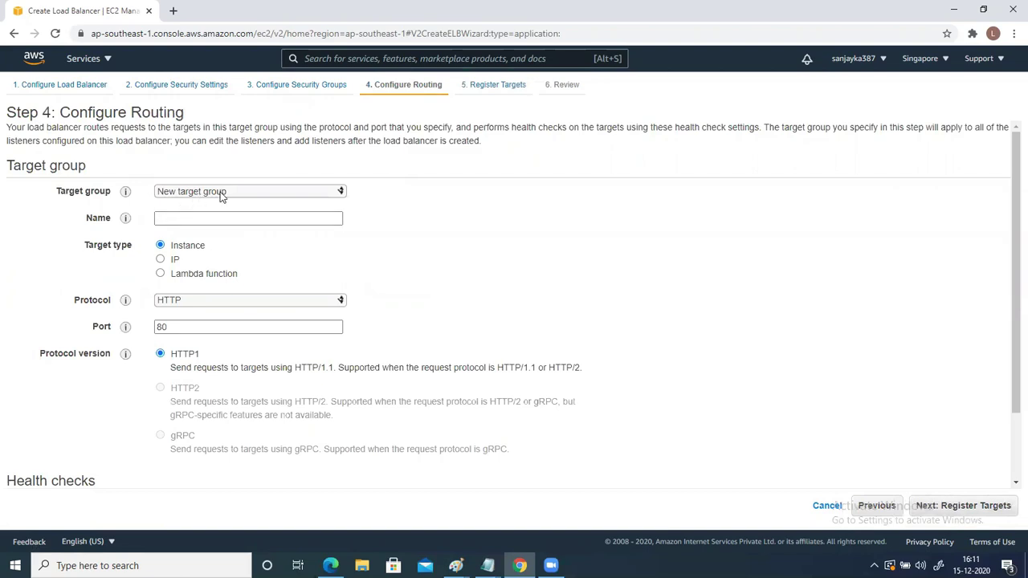
# Step: Name the new target group web-pool, expand its advanced health check settings, and proceed to target registration
pyautogui.click(187, 219)
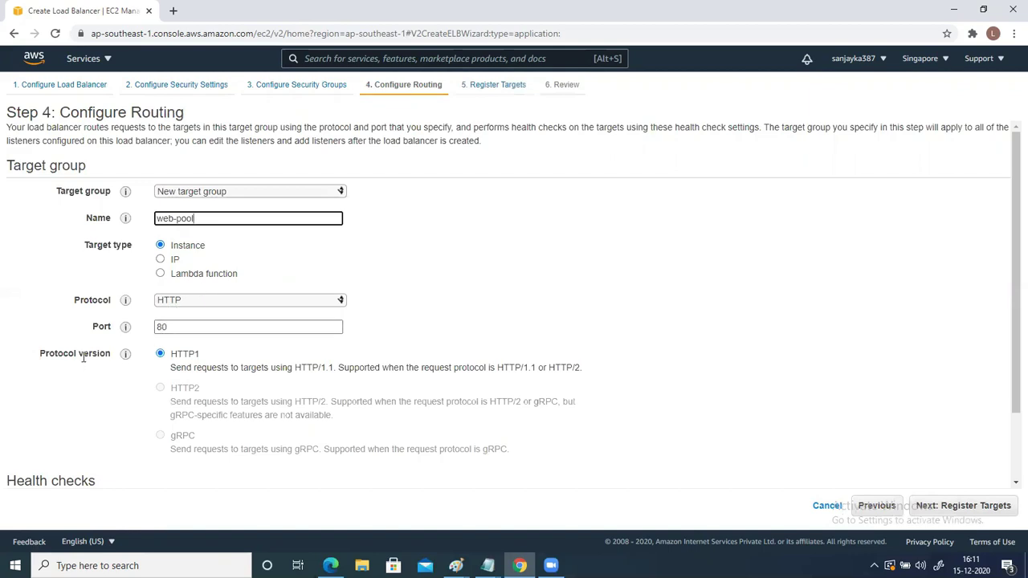
pyautogui.scroll(-1, 80, 370)
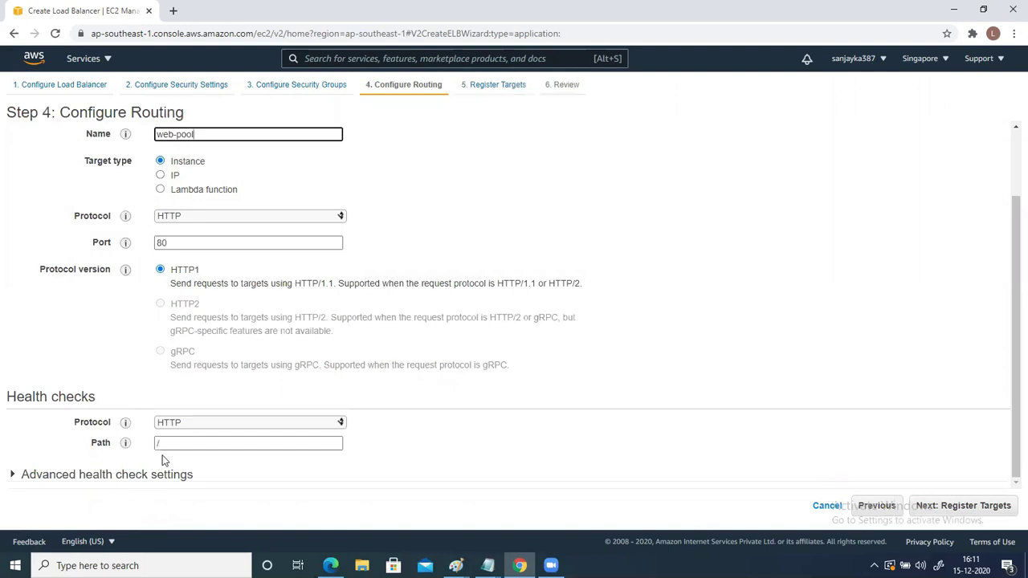
pyautogui.click(24, 478)
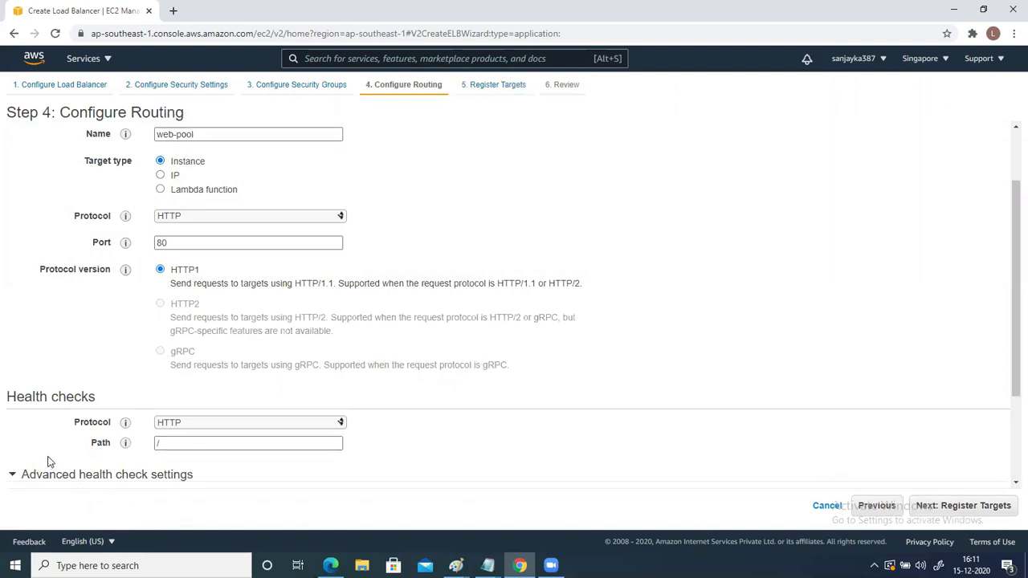
pyautogui.click(962, 508)
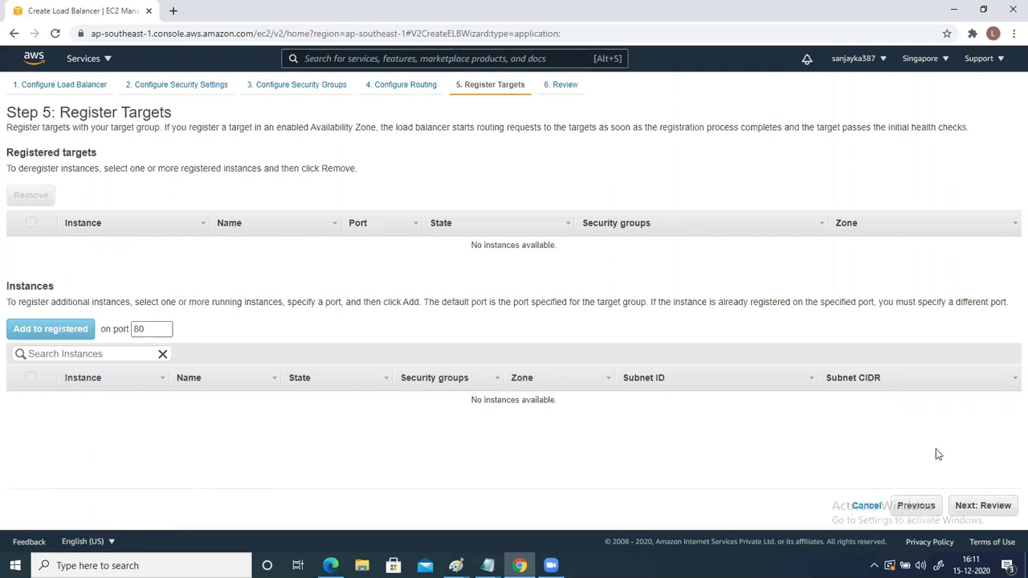
# Step: Create the load balancer without registering any targets, and close the creation status page
pyautogui.click(991, 511)
pyautogui.click(995, 508)
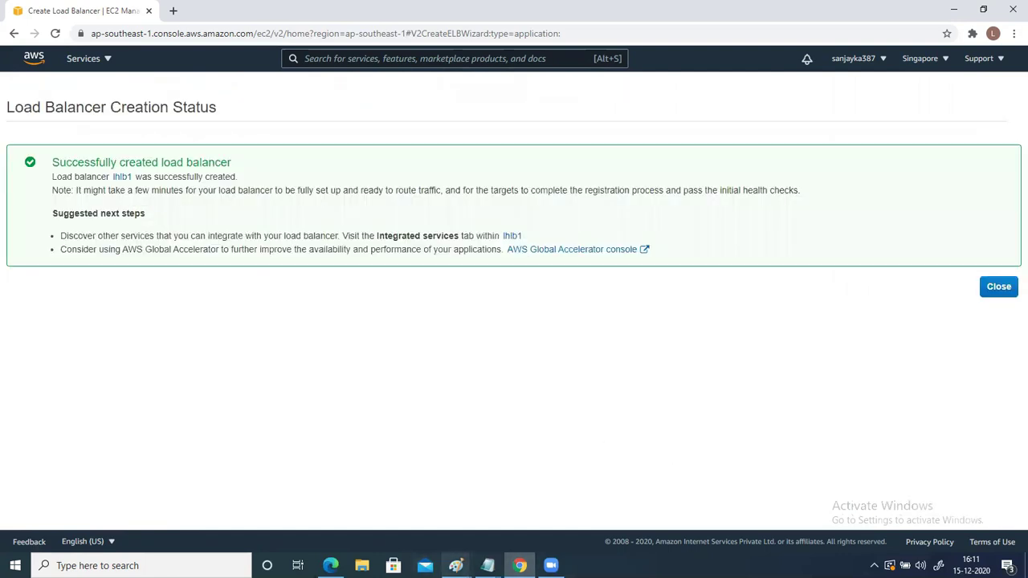
pyautogui.click(456, 565)
pyautogui.click(998, 287)
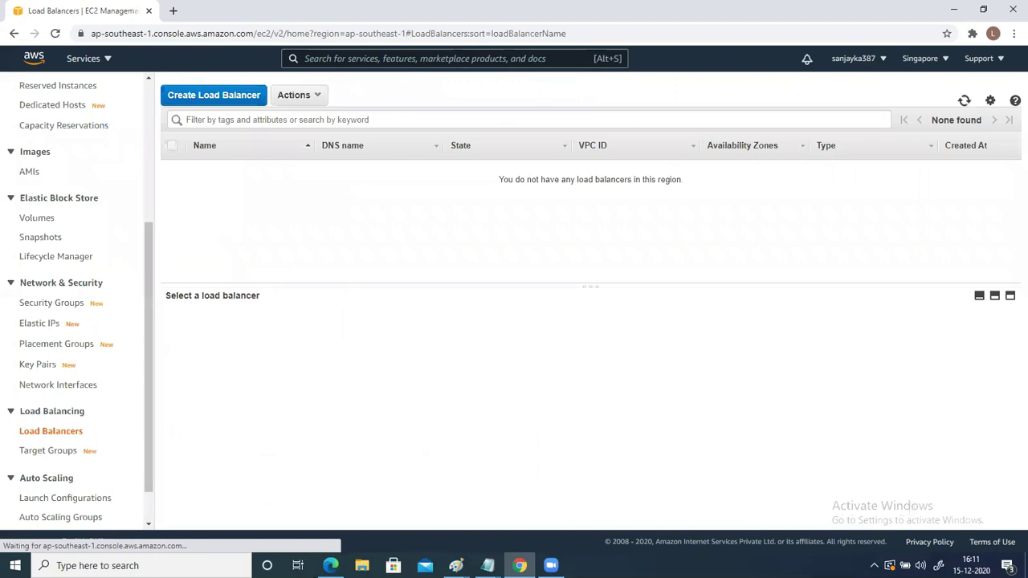
# Step: Switch to the Paint diagram and add ": Web-pool" after the Target Group label and ": lhlb1" after the Load Balancer label
pyautogui.click(455, 566)
pyautogui.click(653, 531)
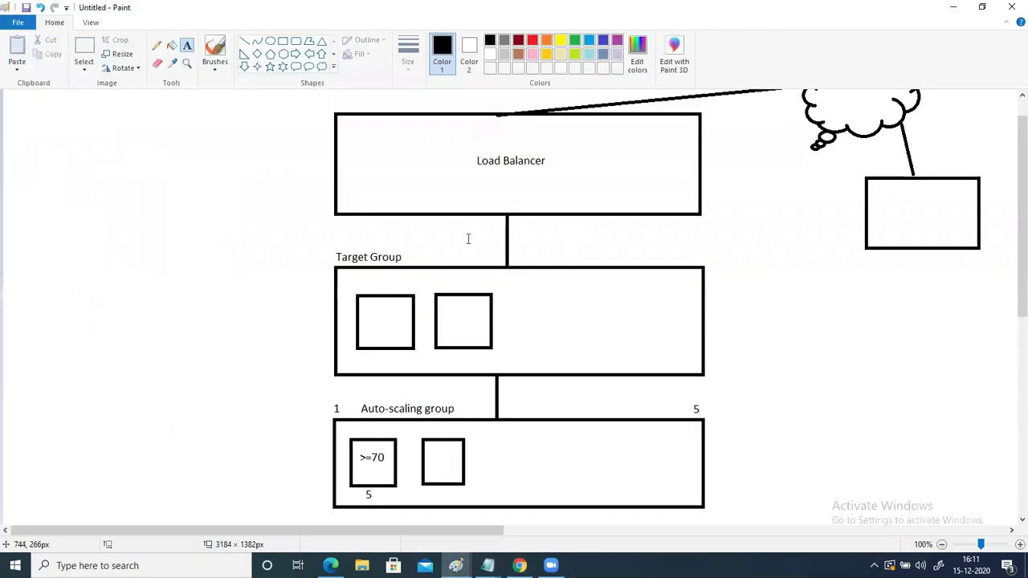
pyautogui.click(406, 257)
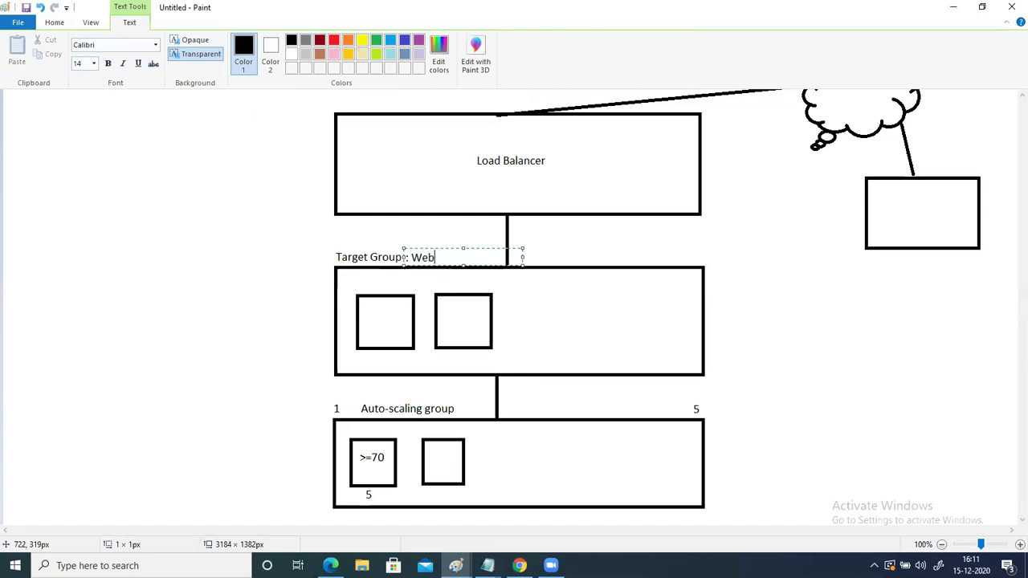
pyautogui.write(': Web-pool')
pyautogui.click(546, 159)
pyautogui.click(546, 159)
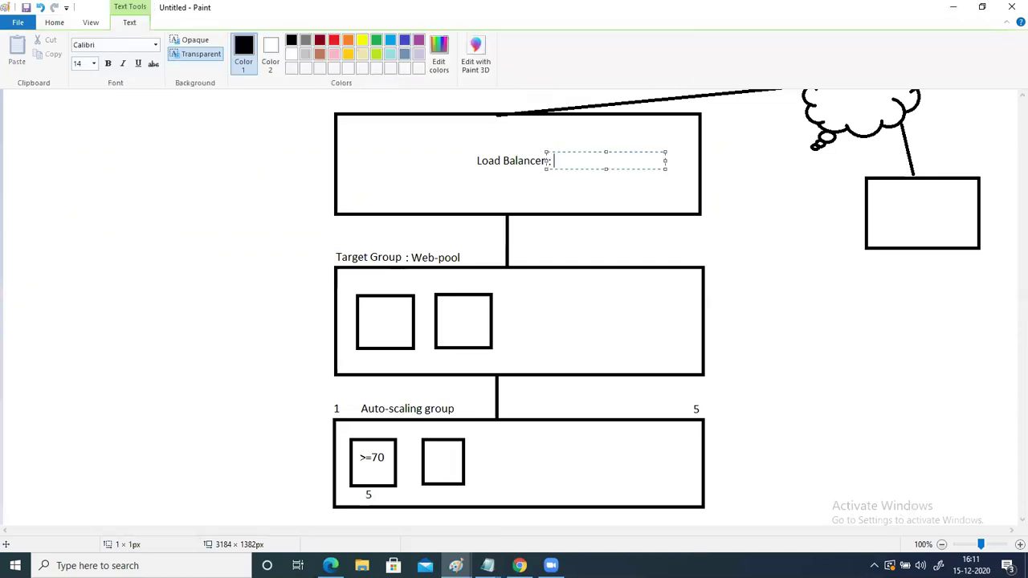
pyautogui.write(': lhlb1')
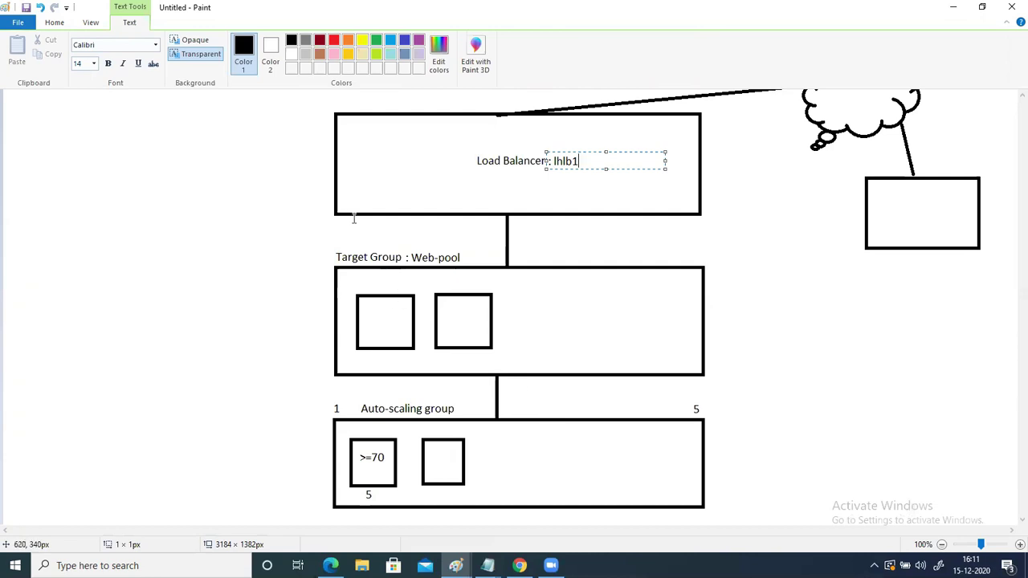
# Step: Remove the two small squares from inside the Target Group box
pyautogui.click(55, 22)
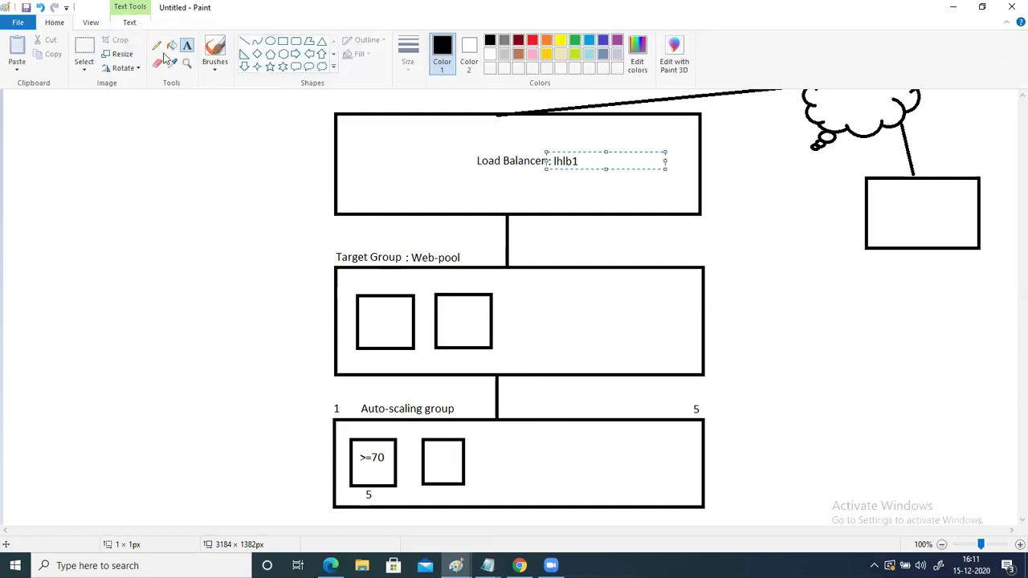
pyautogui.click(84, 47)
pyautogui.moveTo(351, 284); pyautogui.dragTo(504, 357)
pyautogui.press('Delete')
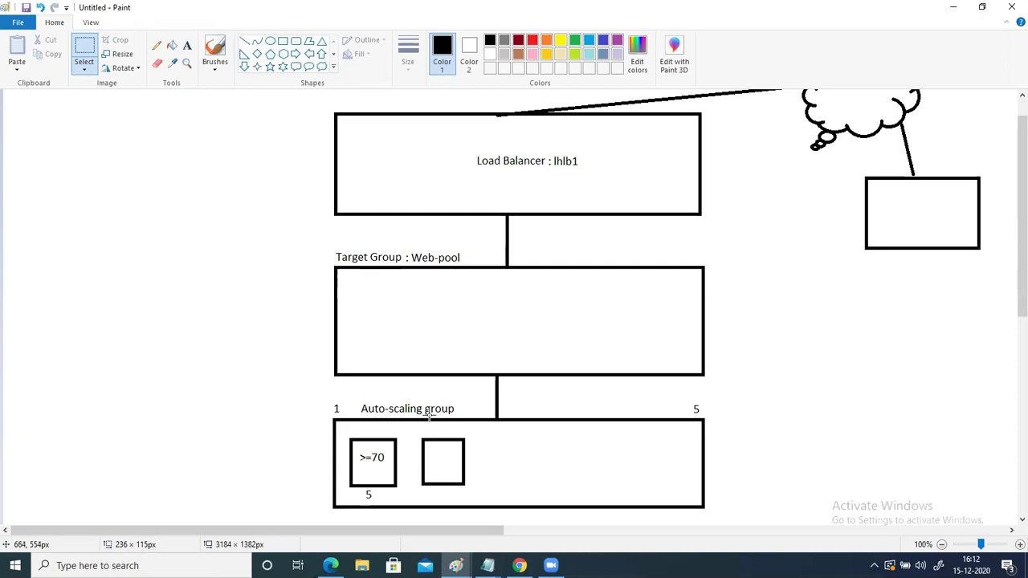
# Step: Draw a black square in the empty area to the left of the auto-scaling group box
pyautogui.moveTo(1010, 299); pyautogui.dragTo(1010, 345)
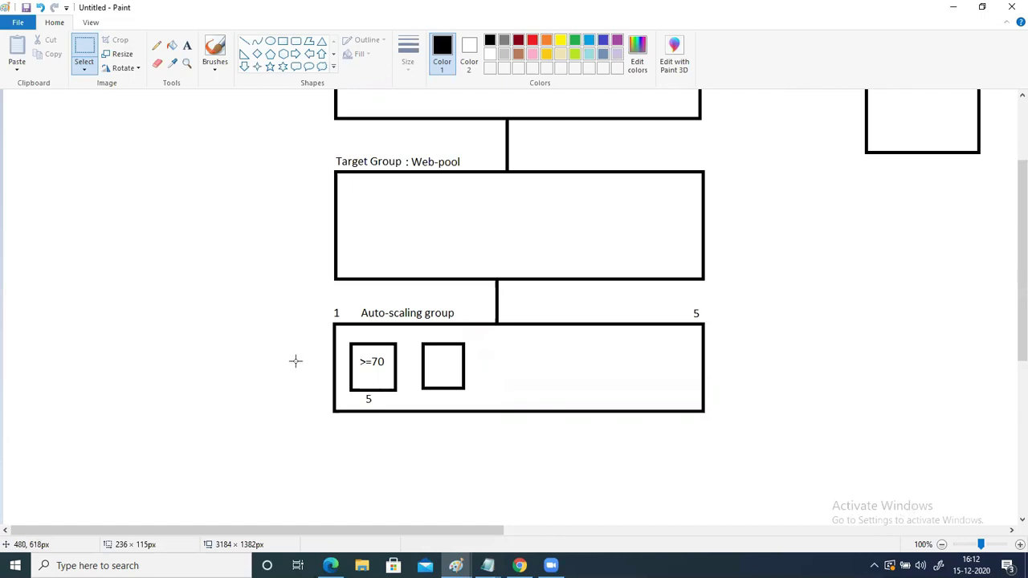
pyautogui.click(282, 43)
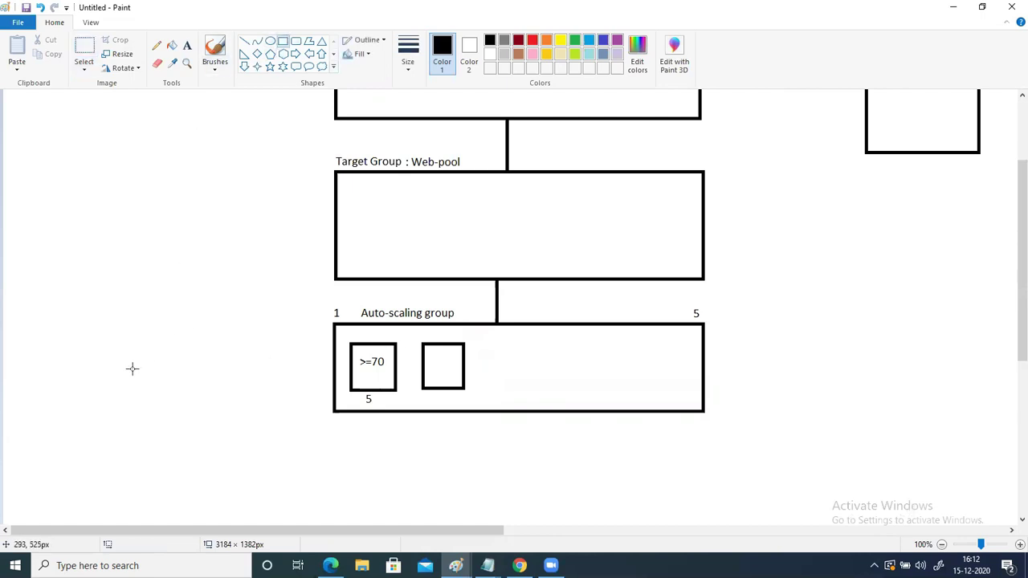
pyautogui.moveTo(40, 330); pyautogui.dragTo(109, 400)
pyautogui.click(149, 376)
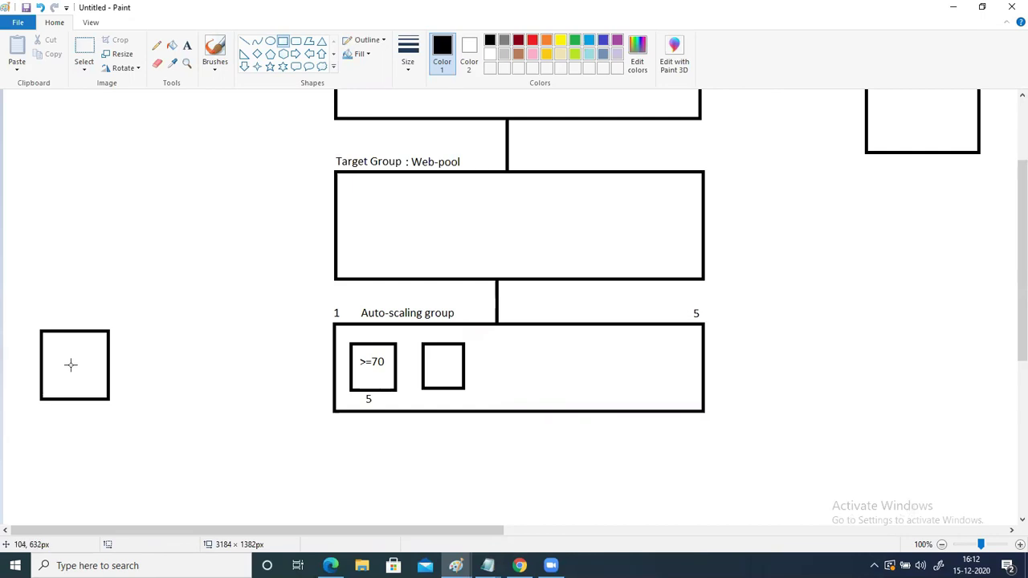
# Step: Draw a green rounded rectangle about 146 × 135 px around the new square and a green line linking it to the auto-scaling group box
pyautogui.click(295, 42)
pyautogui.click(576, 41)
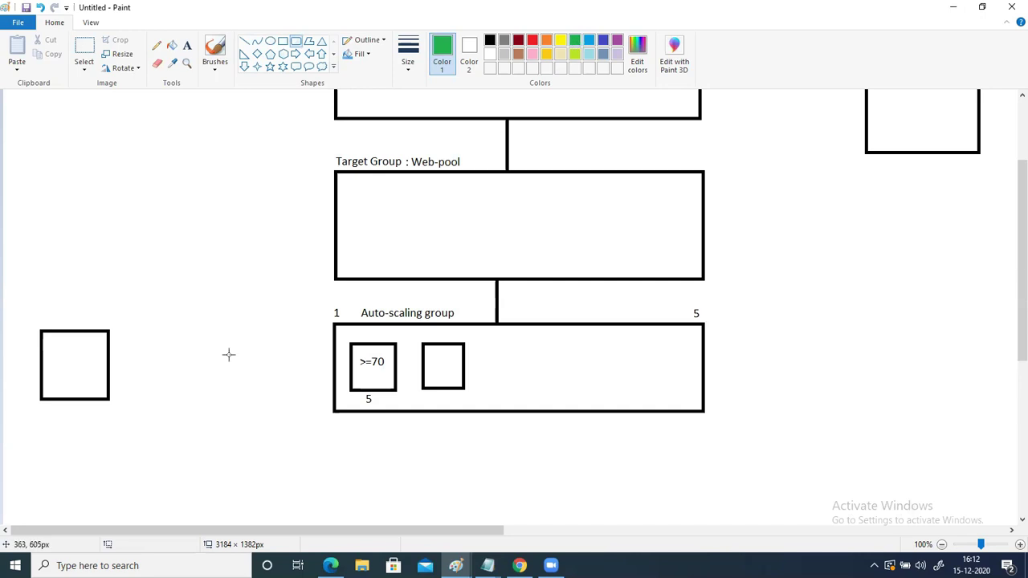
pyautogui.moveTo(28, 327); pyautogui.dragTo(120, 413)
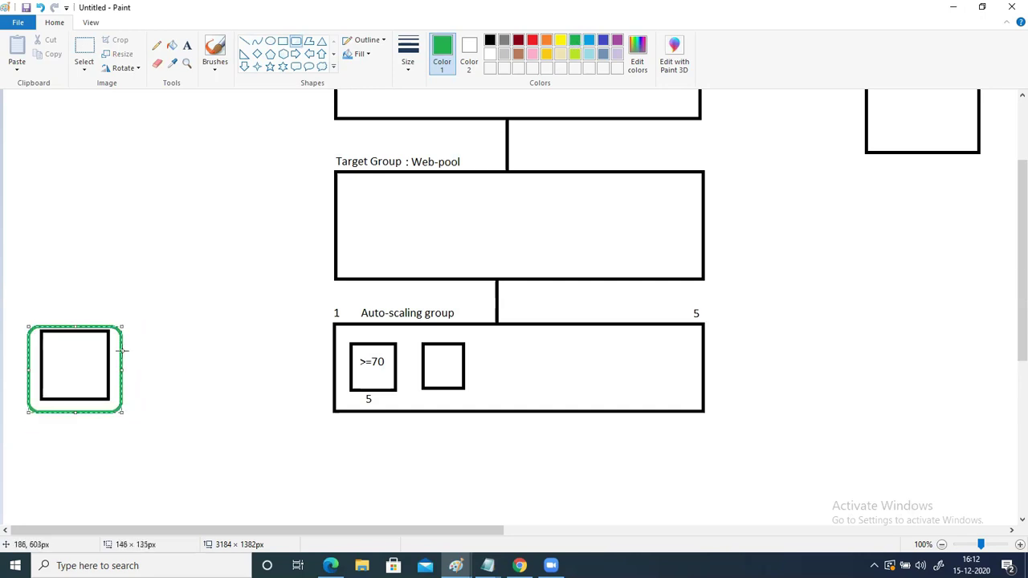
pyautogui.click(244, 41)
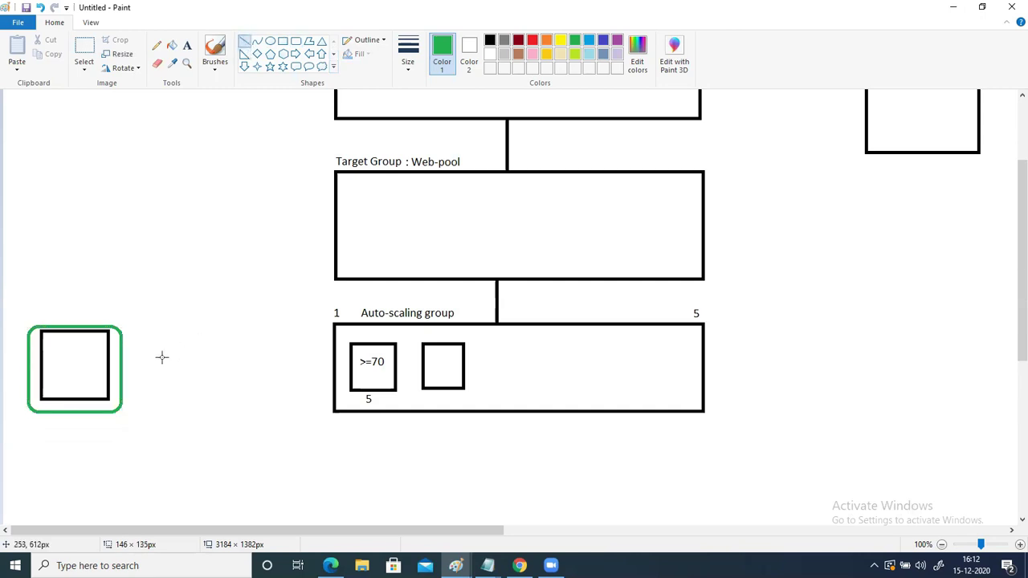
pyautogui.moveTo(125, 359); pyautogui.dragTo(332, 331)
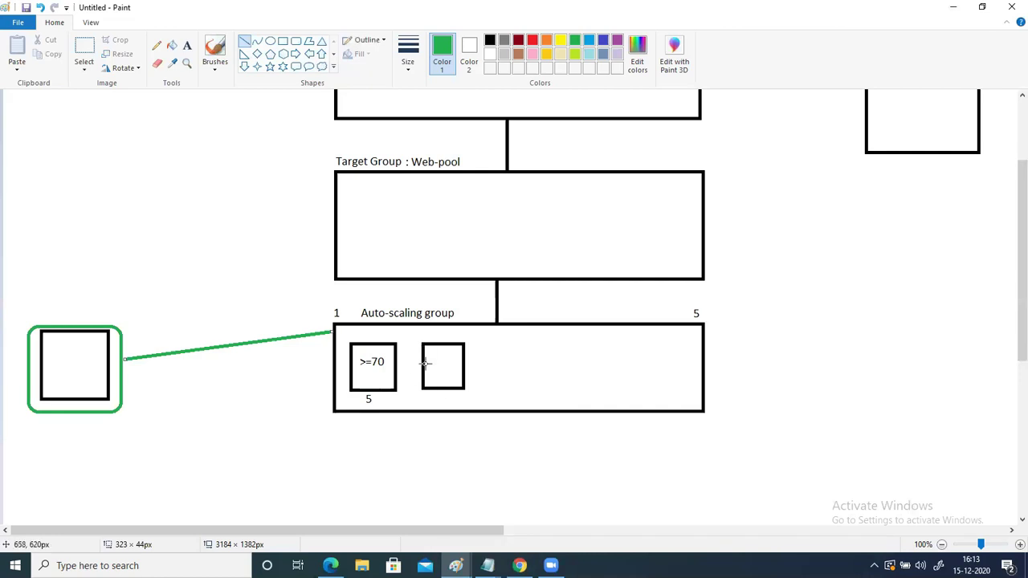
pyautogui.scroll(3, 422, 383)
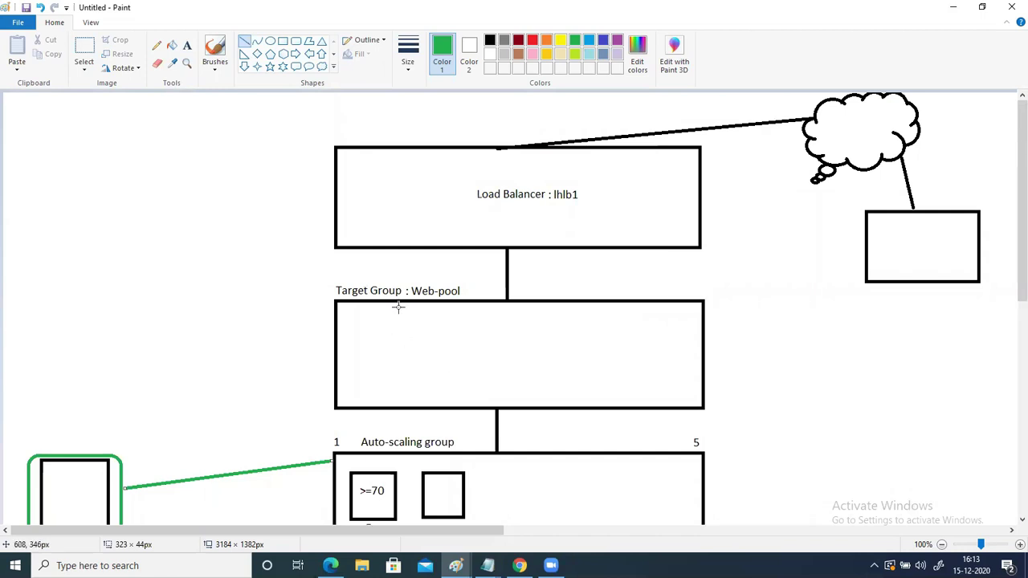
pyautogui.moveTo(1010, 233); pyautogui.dragTo(1011, 280)
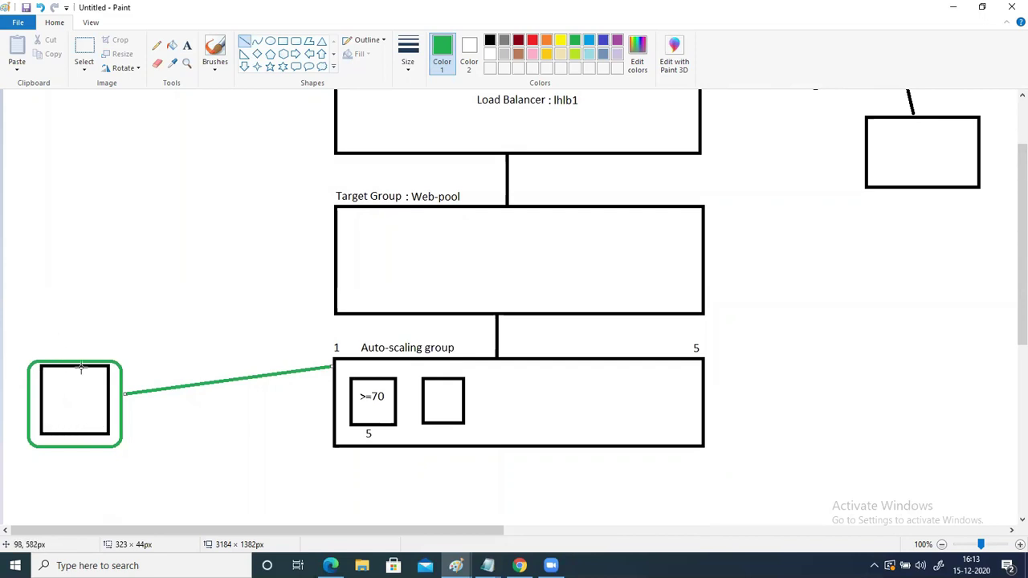
# Step: In the AWS console, start launching an EC2 instance with the 64-bit (x86) Amazon Linux 2 AMI and t2.micro type, and proceed to instance details
pyautogui.click(520, 566)
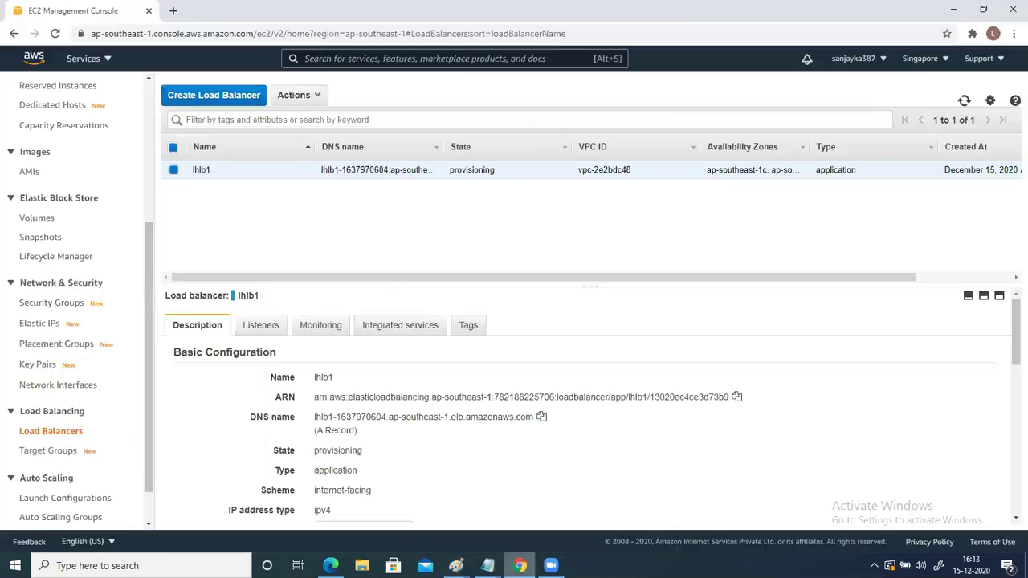
pyautogui.scroll(3, 104, 161)
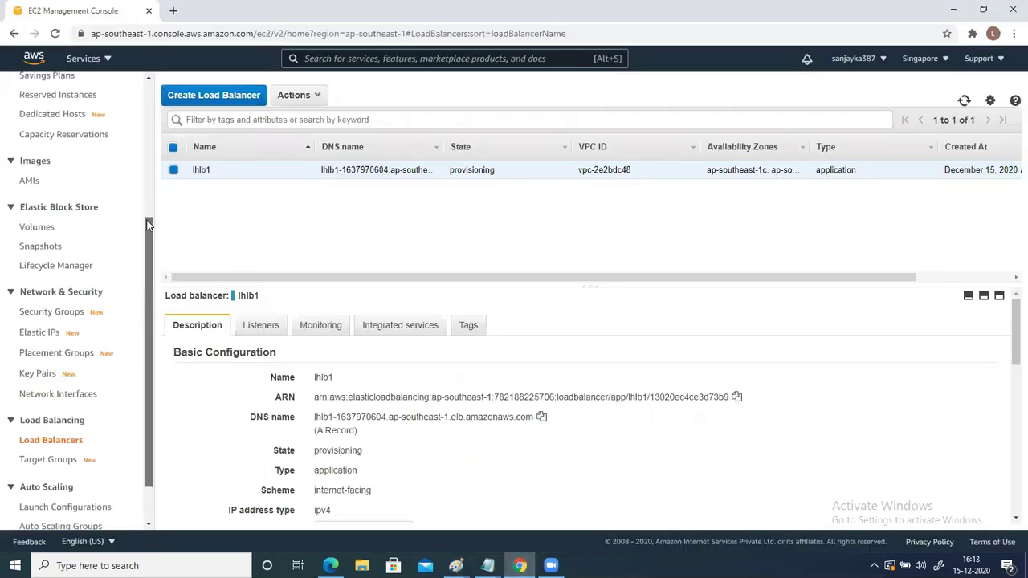
pyautogui.click(30, 210)
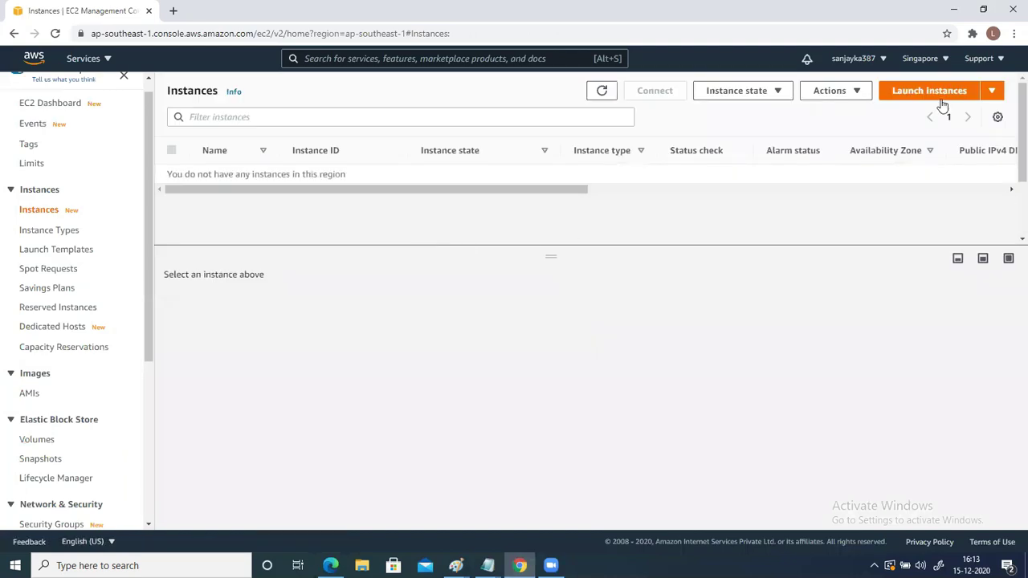
pyautogui.click(944, 92)
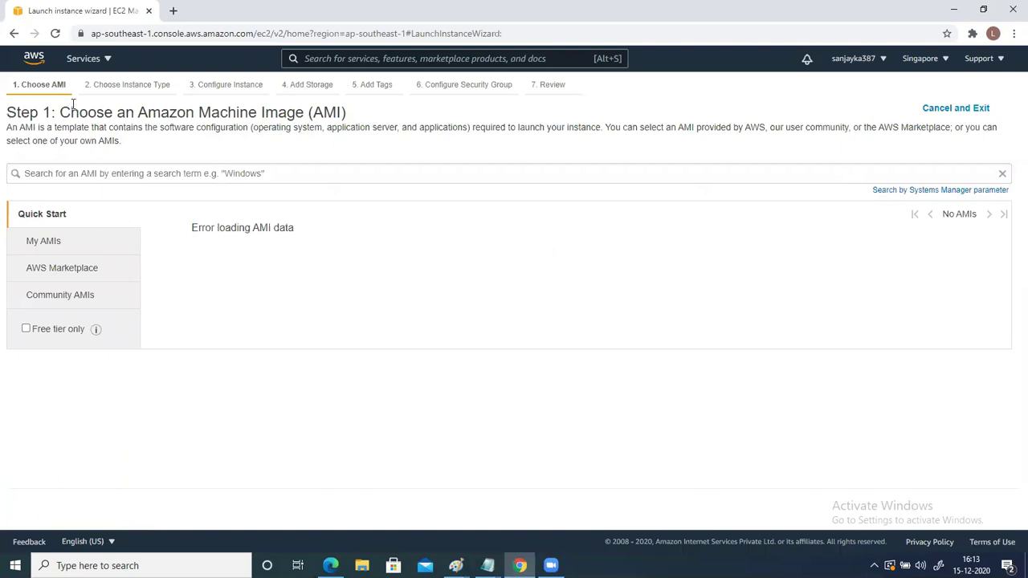
pyautogui.click(55, 34)
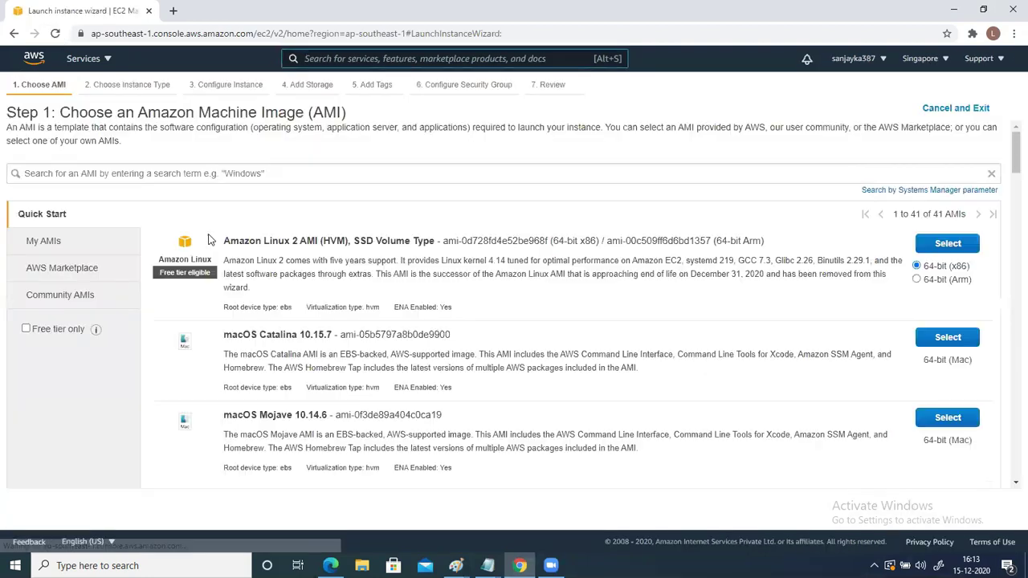
pyautogui.click(961, 246)
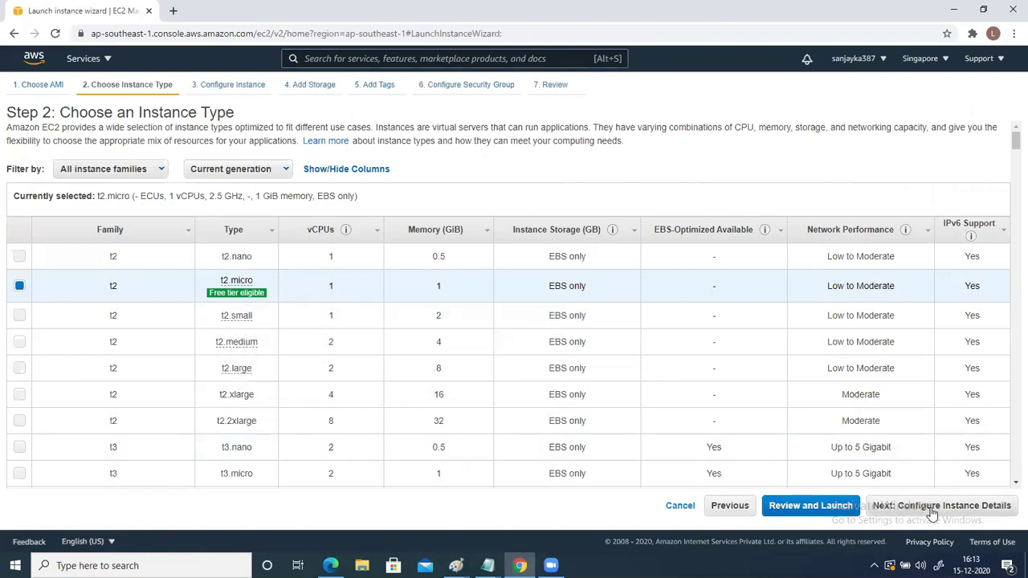
pyautogui.click(934, 507)
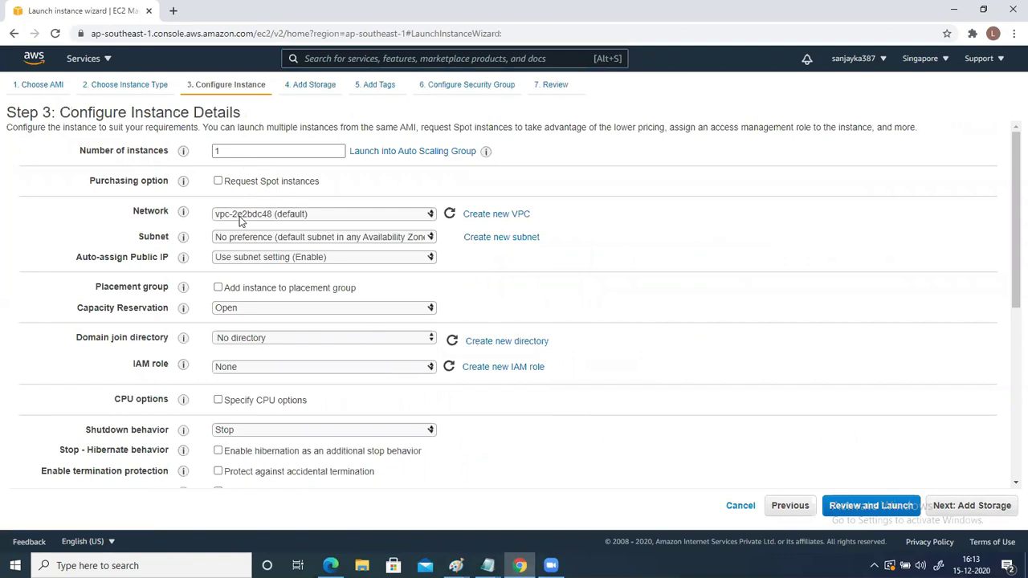
# Step: Keep the default network and subnet, set Auto-assign Public IP to Enable, and proceed to the storage settings
pyautogui.click(240, 215)
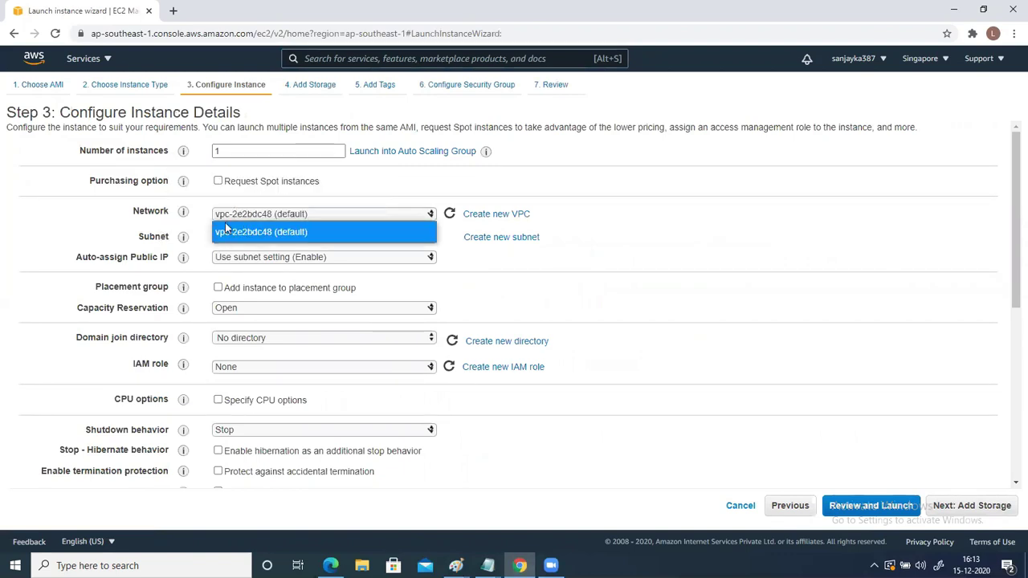
pyautogui.click(101, 227)
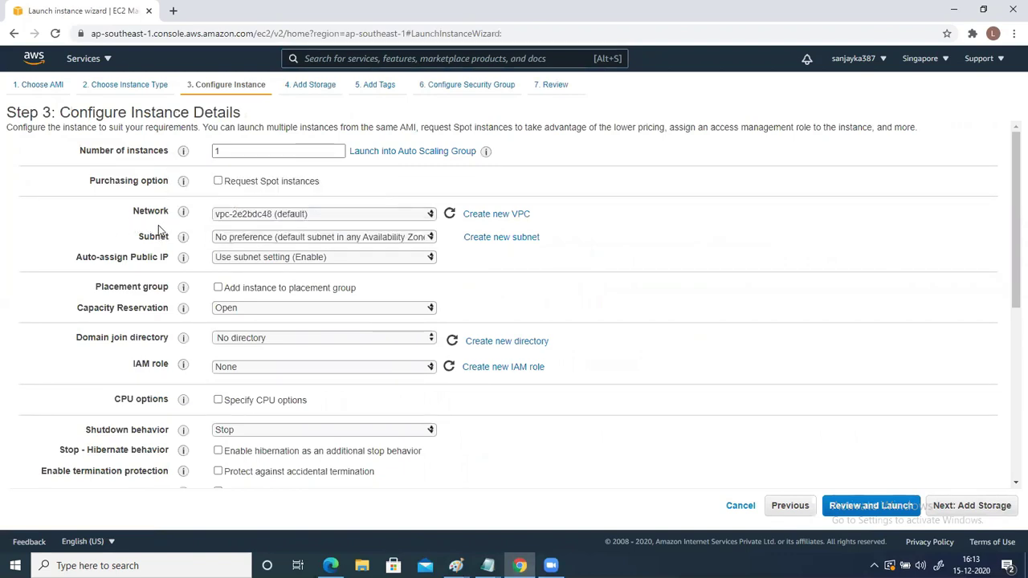
pyautogui.click(291, 239)
pyautogui.click(706, 245)
pyautogui.click(274, 258)
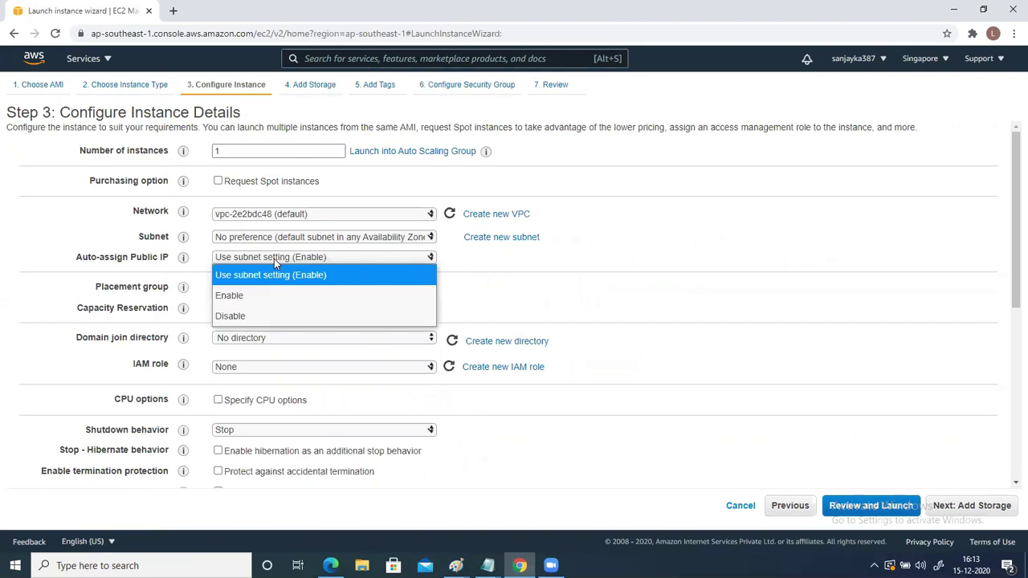
pyautogui.click(229, 297)
pyautogui.click(973, 508)
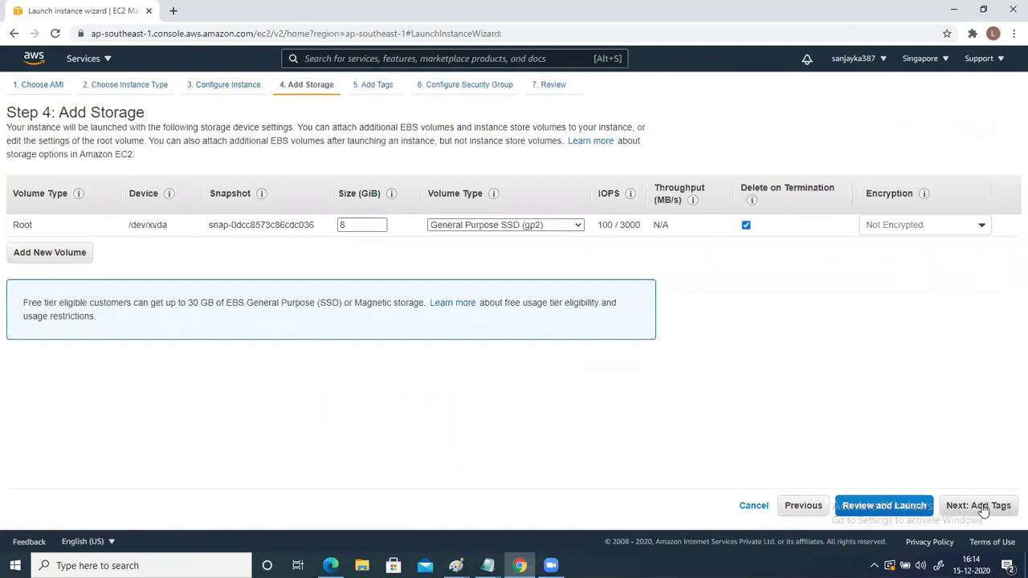
# Step: Accept the default storage, add a tag with key Name and value EC2-1, and proceed to the security group configuration
pyautogui.click(984, 510)
pyautogui.click(37, 289)
pyautogui.click(46, 220)
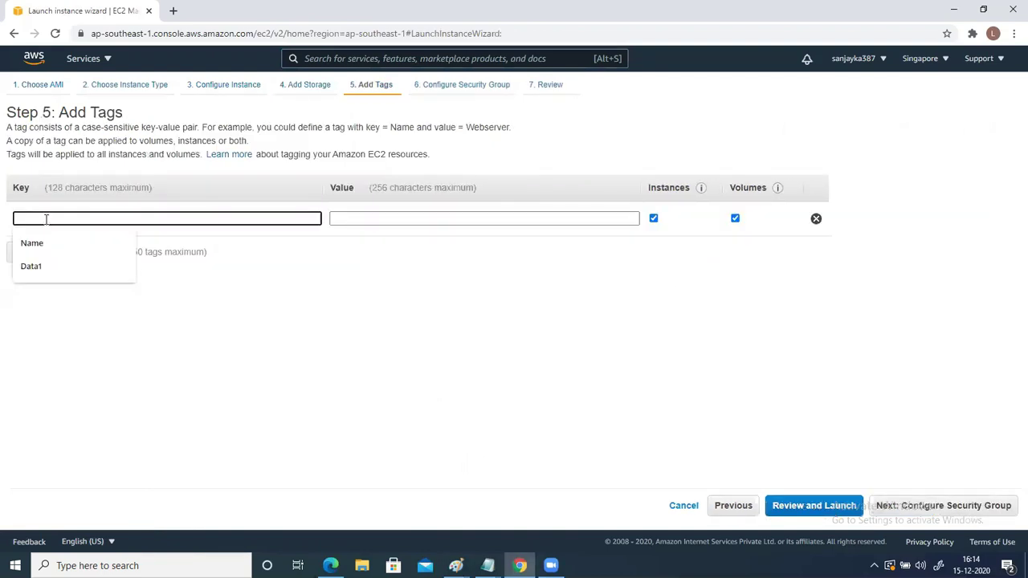
pyautogui.click(46, 242)
pyautogui.click(367, 218)
pyautogui.write('EC2-1')
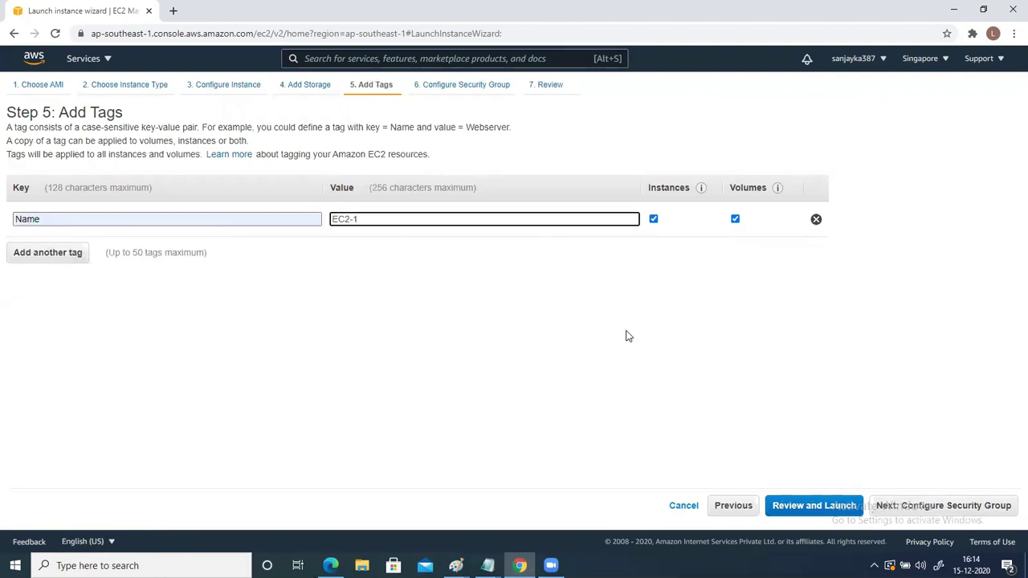
pyautogui.click(918, 506)
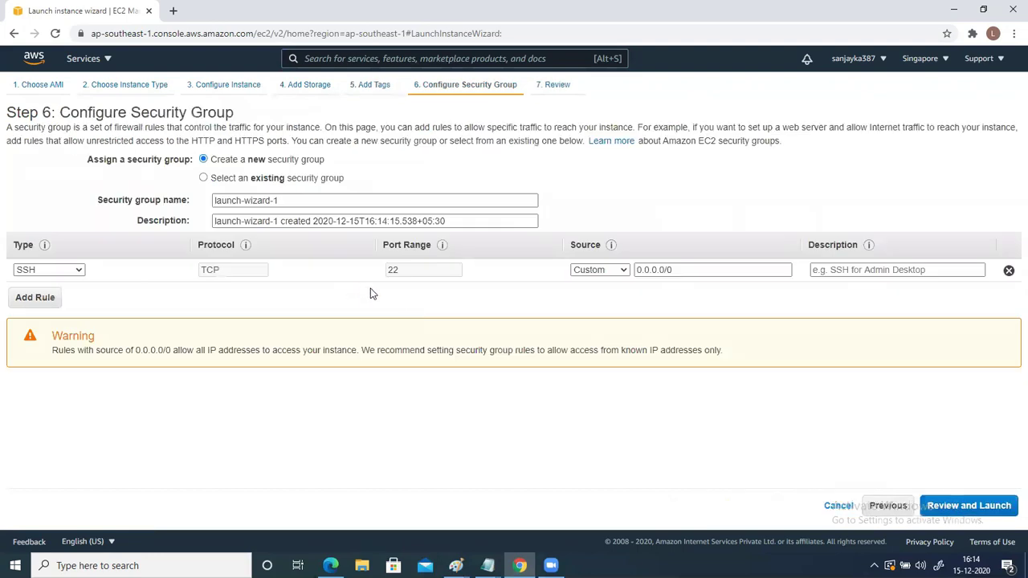
# Step: Add a security group rule allowing All traffic from Anywhere and proceed to the launch review
pyautogui.click(28, 299)
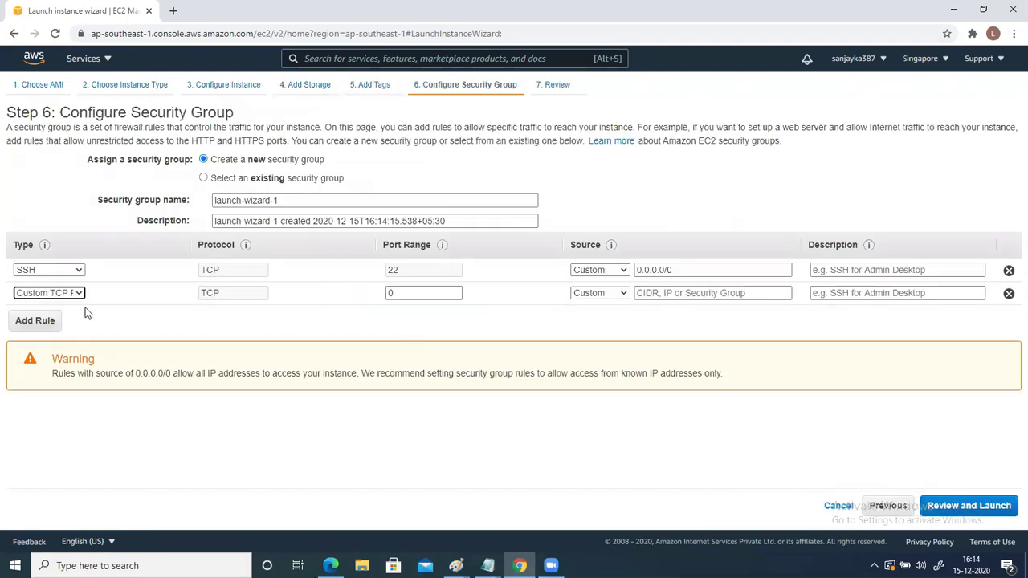
pyautogui.click(50, 293)
pyautogui.scroll(-1, 48, 193)
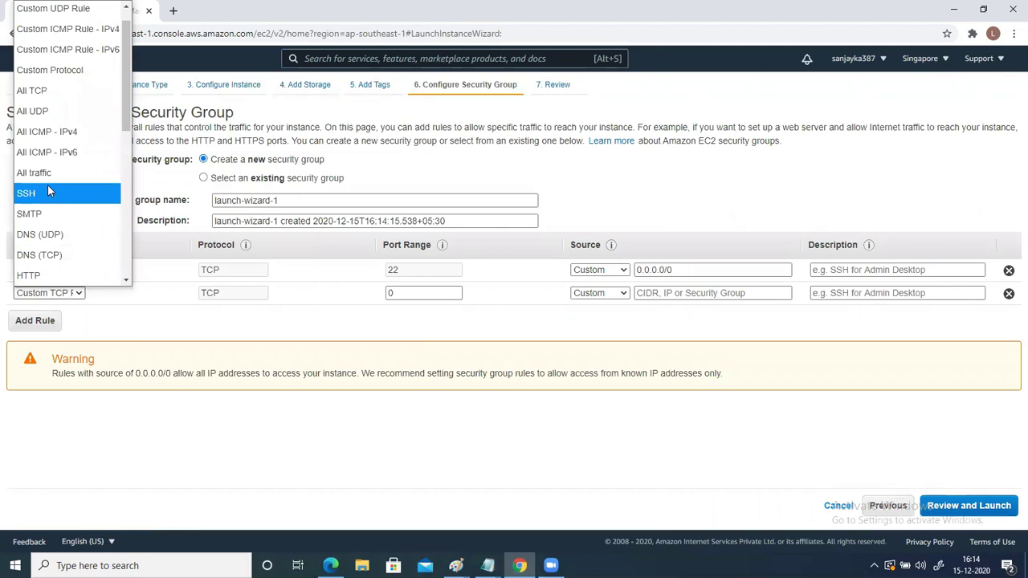
pyautogui.click(44, 172)
pyautogui.click(593, 295)
pyautogui.click(594, 328)
pyautogui.click(969, 505)
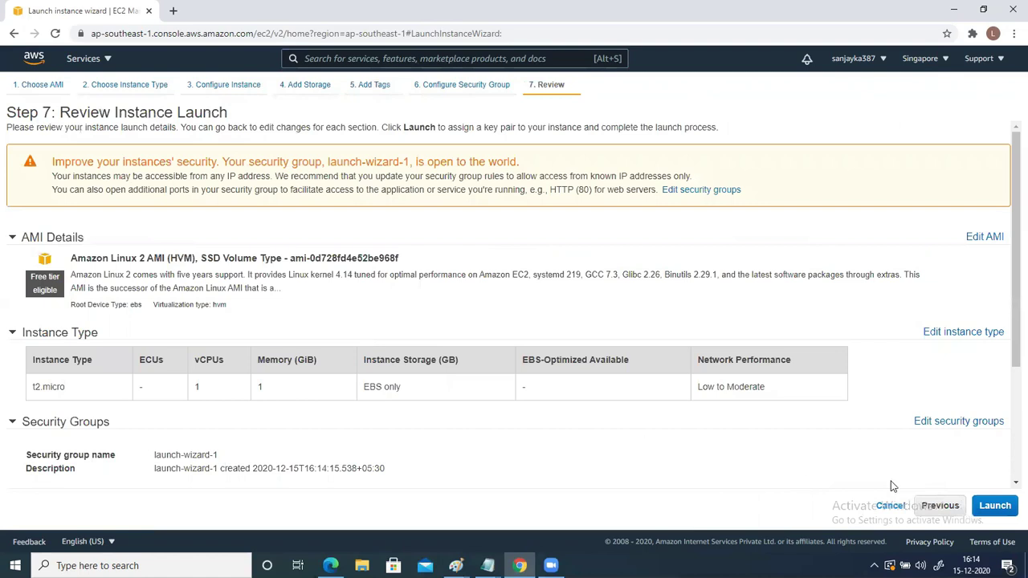
# Step: Launch the instance with the existing sinkeyaws key pair, acknowledging access to its key file, and open the instances list
pyautogui.click(994, 505)
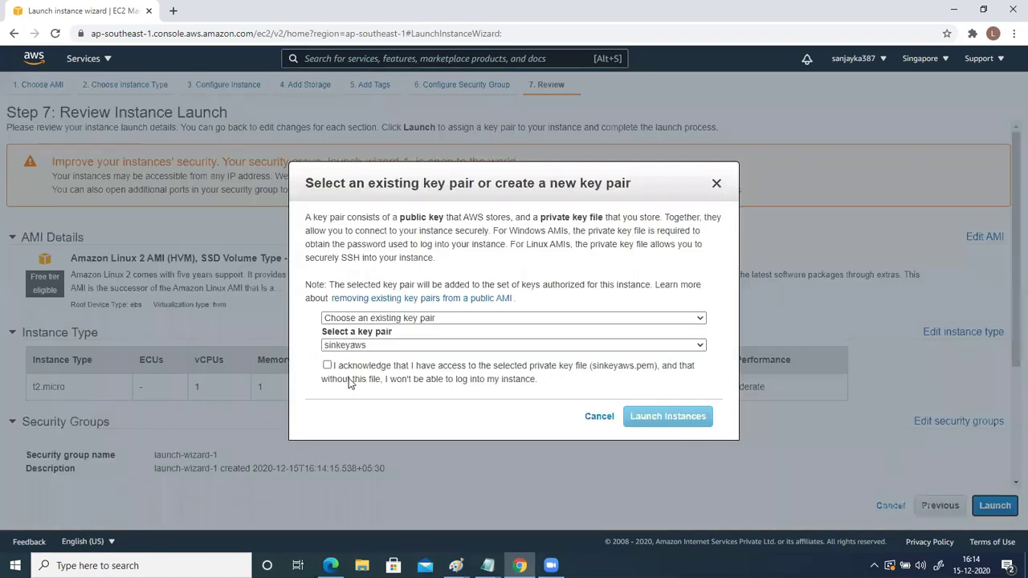
pyautogui.click(327, 366)
pyautogui.click(661, 418)
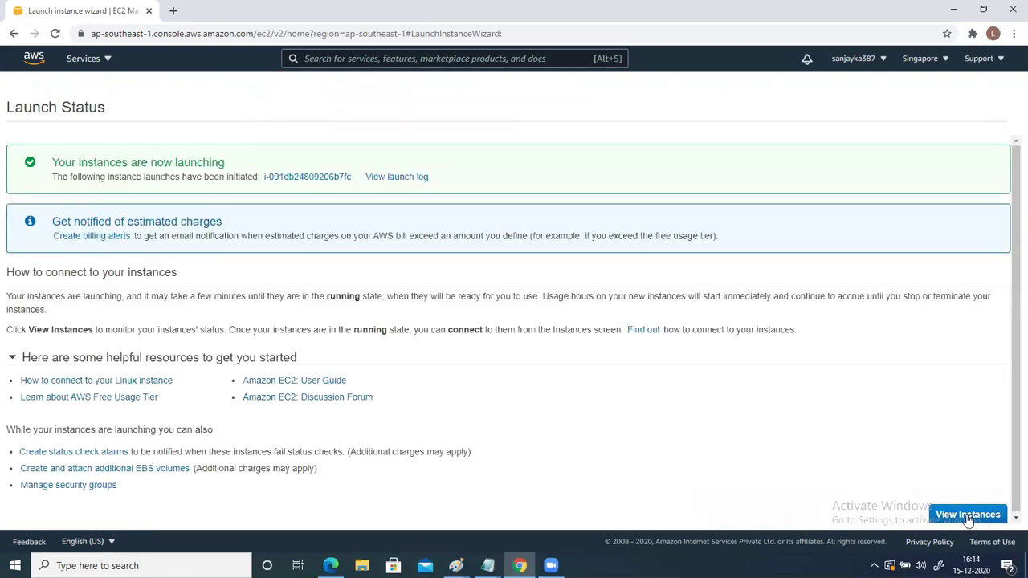
pyautogui.click(968, 515)
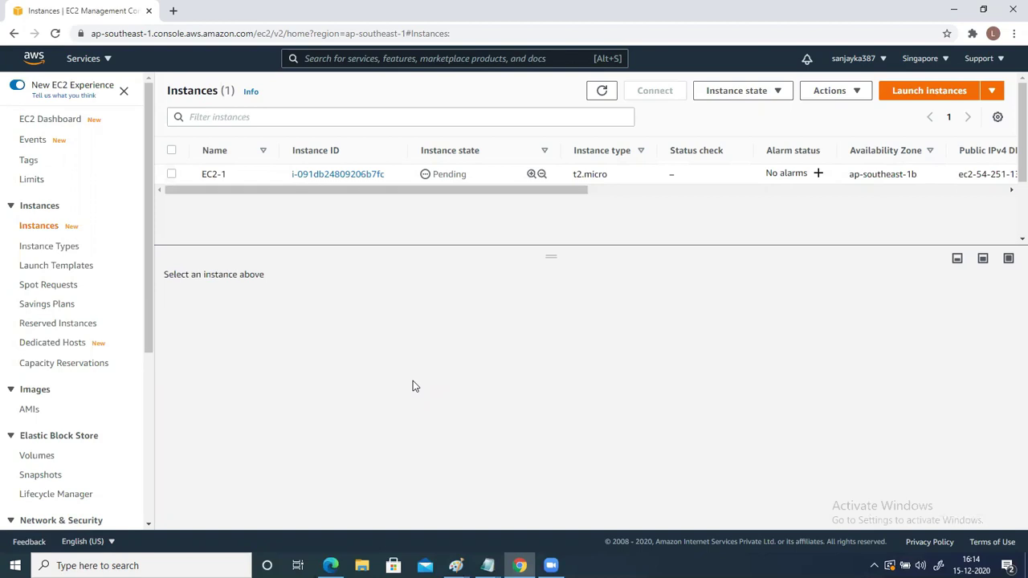
# Step: Copy the public IPv4 address of the EC2-1 instance and open Command Prompt
pyautogui.click(171, 175)
pyautogui.click(463, 387)
pyautogui.press('super')
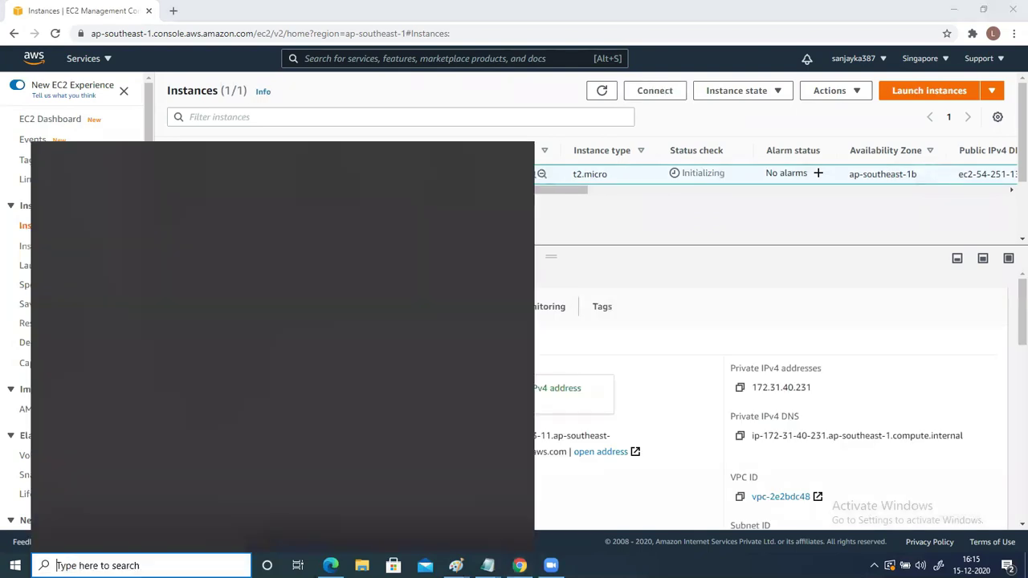
pyautogui.write('cmd')
pyautogui.press('Return')
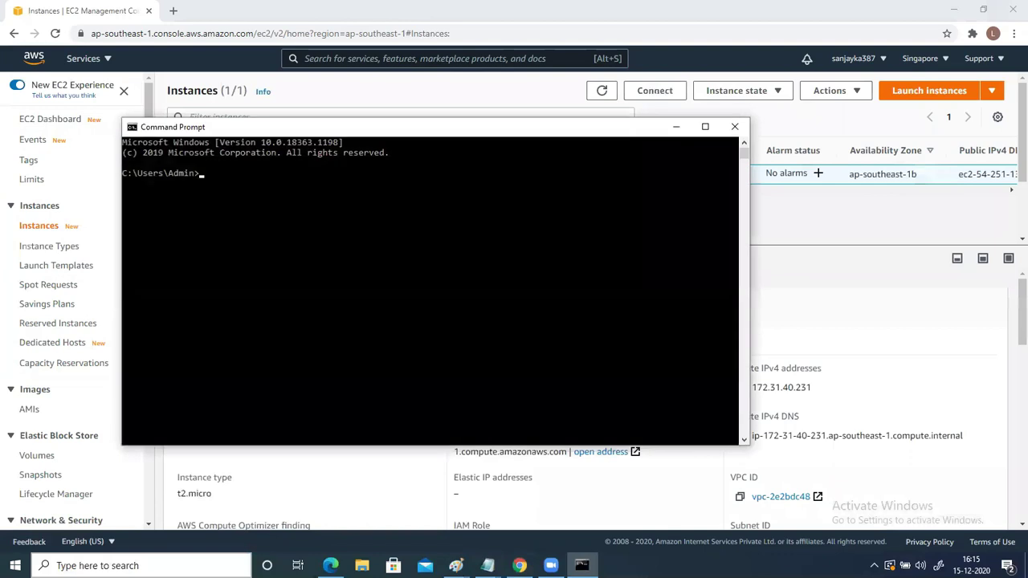
# Step: From the downloads folder, connect over SSH as ec2-user to 54.251.13.11 with the sinkeyaws.pem key, accepting the host's authenticity
pyautogui.write('cd downloads')
pyautogui.press('Return')
pyautogui.write('ssh ec2-user@')
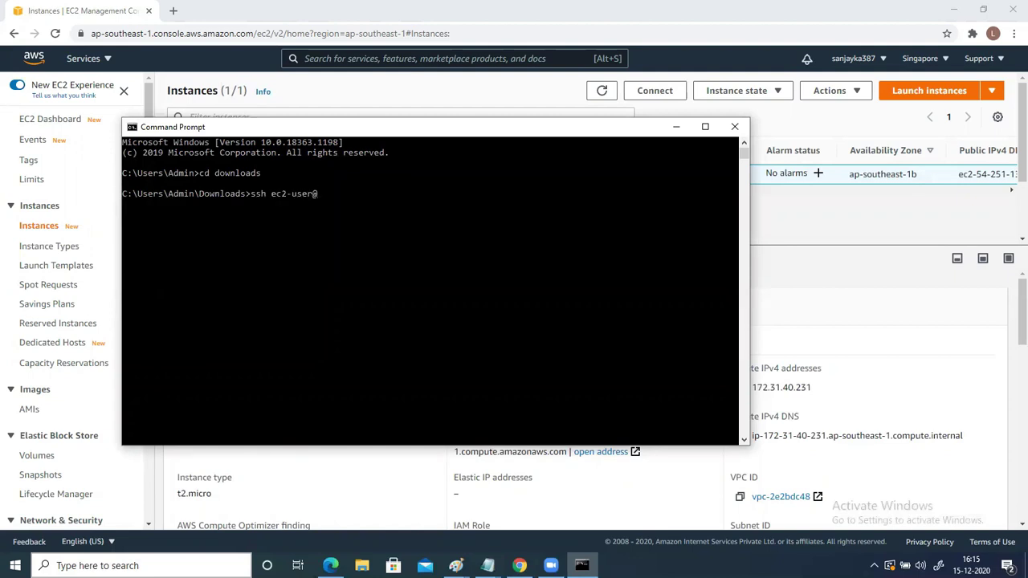
pyautogui.rightClick(320, 201)
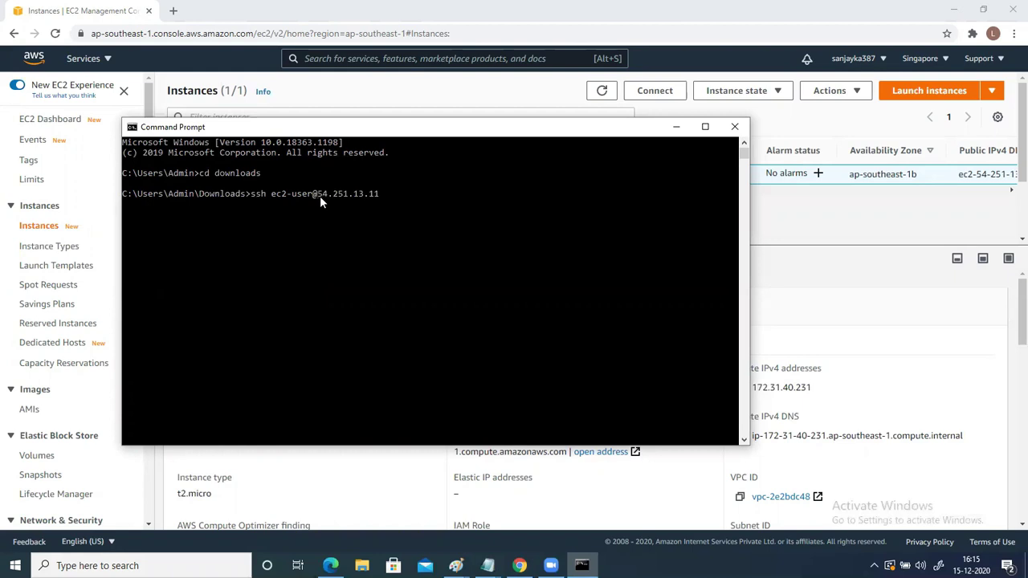
pyautogui.write('-i sin')
pyautogui.press('Tab')
pyautogui.press('Return')
pyautogui.write('yes')
pyautogui.press('Return')
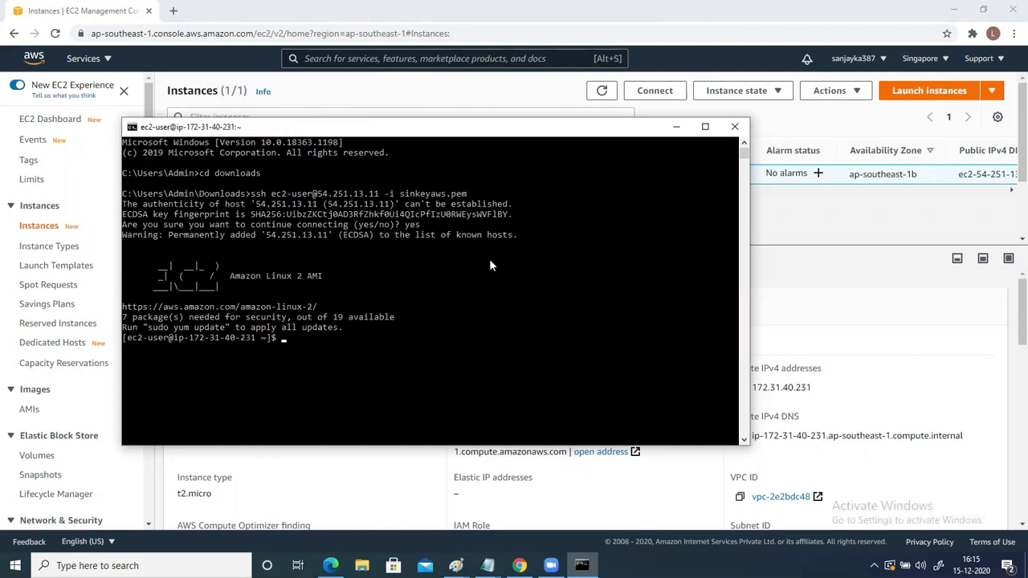
# Step: Switch to the root user with sudo su and install the httpd package with yum, approving the installation
pyautogui.write('sudo su')
pyautogui.press('Return')
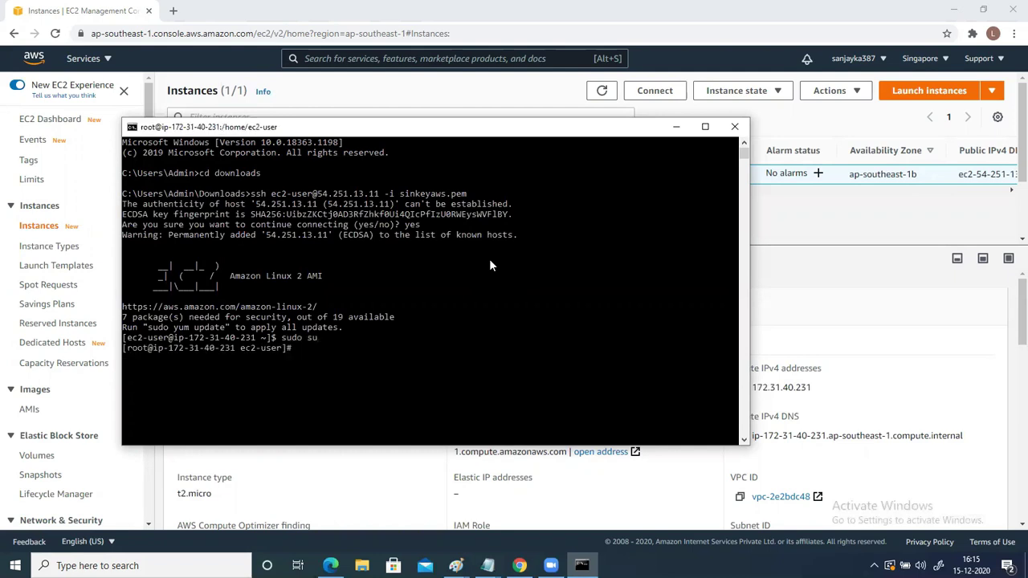
pyautogui.write('yum install httpd')
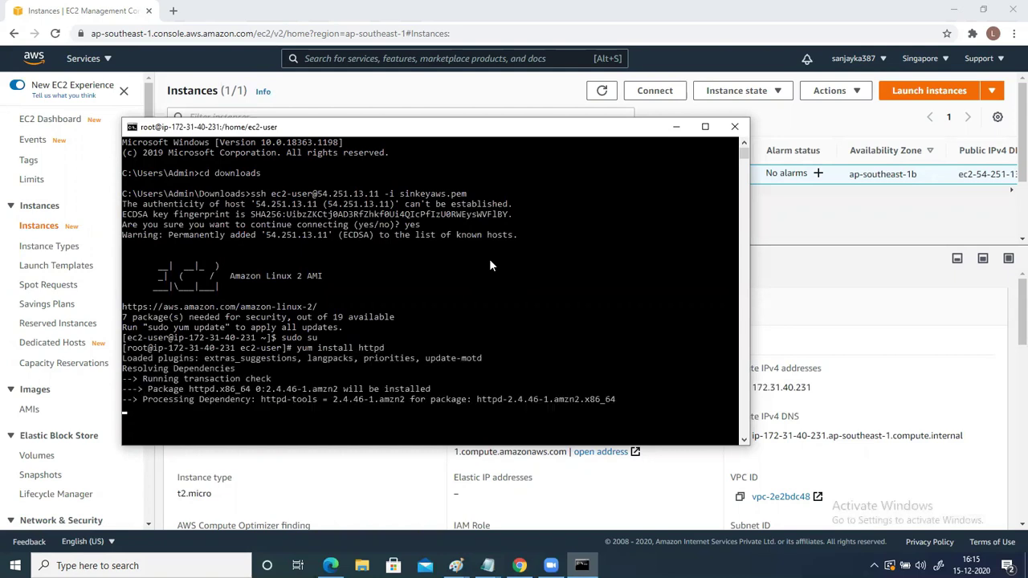
pyautogui.write('y')
pyautogui.press('Return')
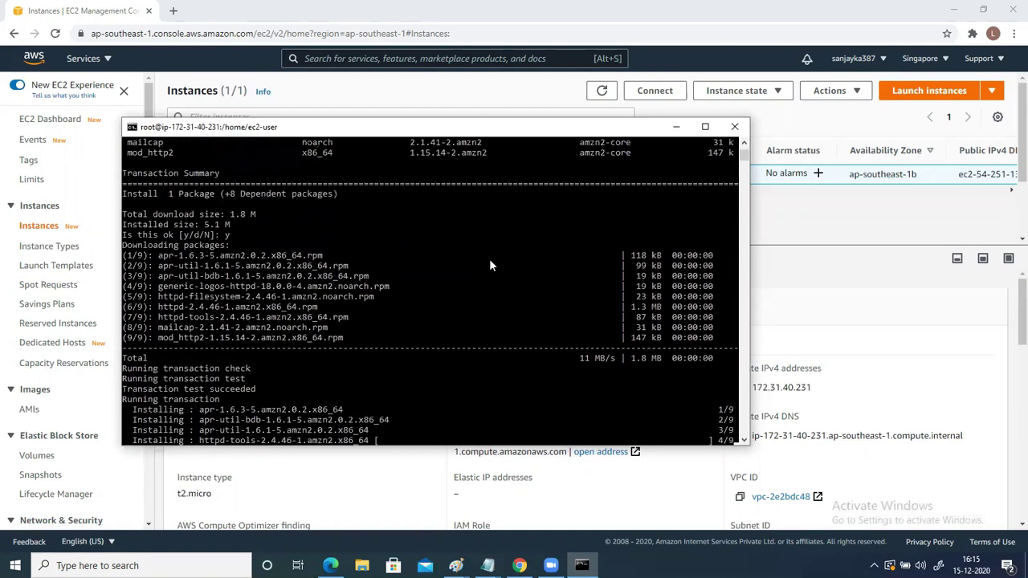
# Step: Start the web server on the instance with service httpd start
pyautogui.write('servi')
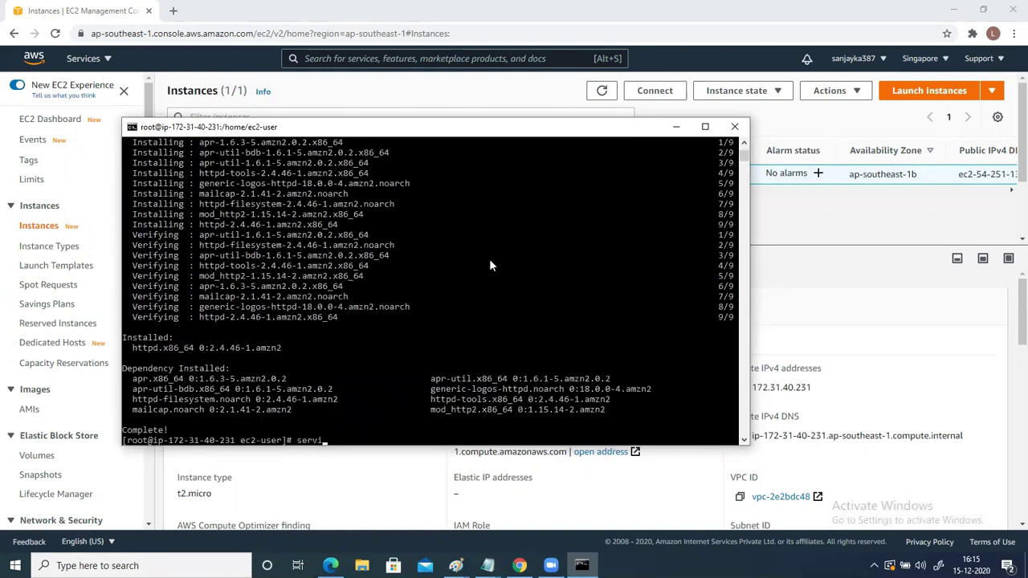
pyautogui.write('ce httpd start')
pyautogui.press('Return')
# Step: Change to /var/www/html and write "Welcome to auto scaling" into index.html with echo
pyautogui.write('cd /var/ww')
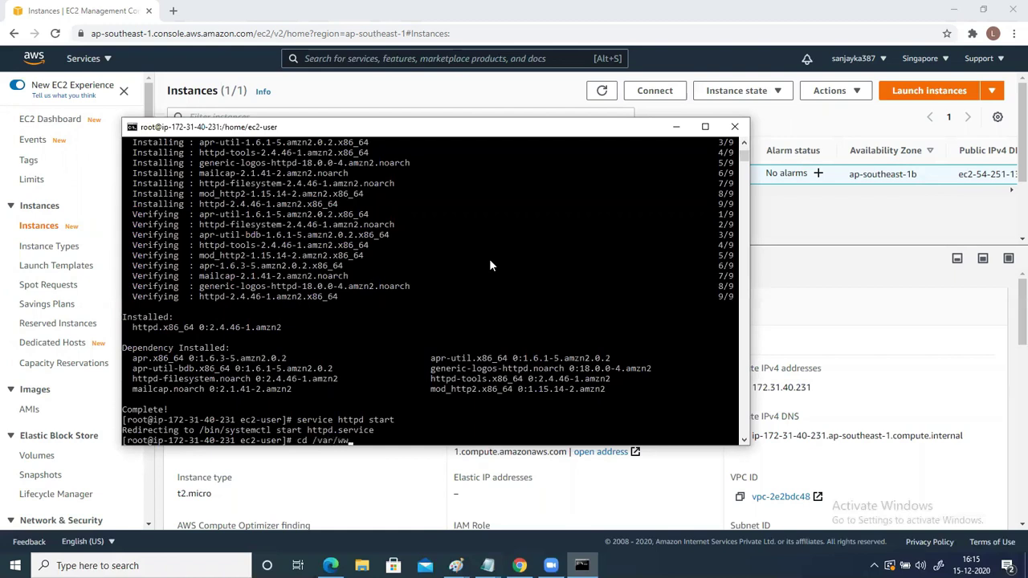
pyautogui.write('w/html')
pyautogui.press('Return')
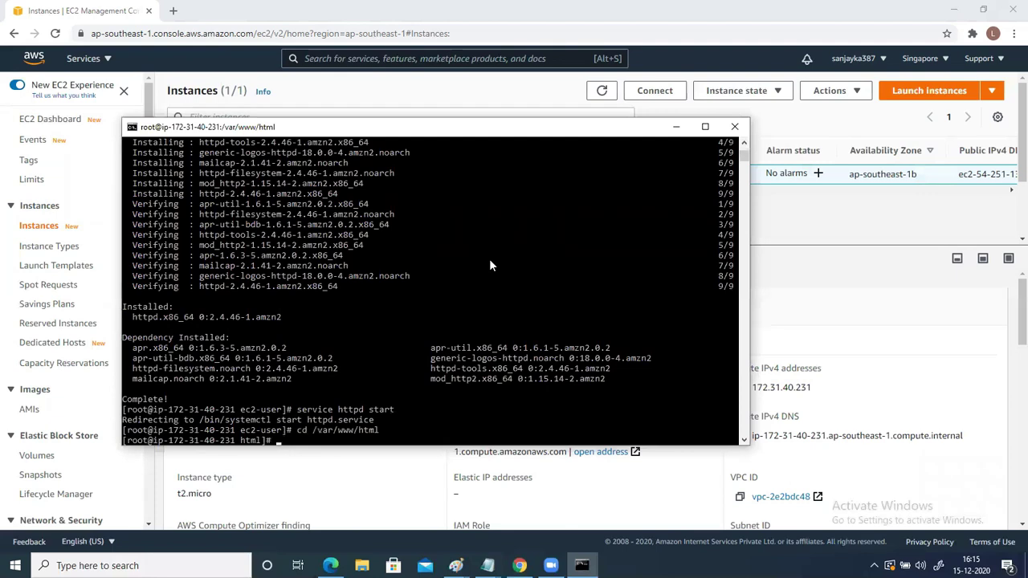
pyautogui.write('echo "Welcome to auto scaling" >')
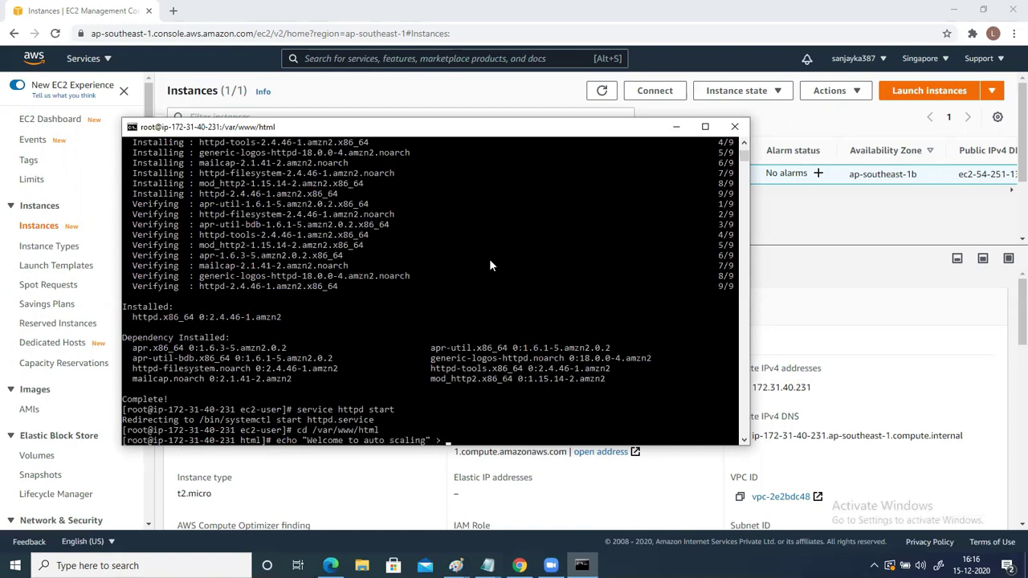
pyautogui.write(' index.html')
pyautogui.press('Return')
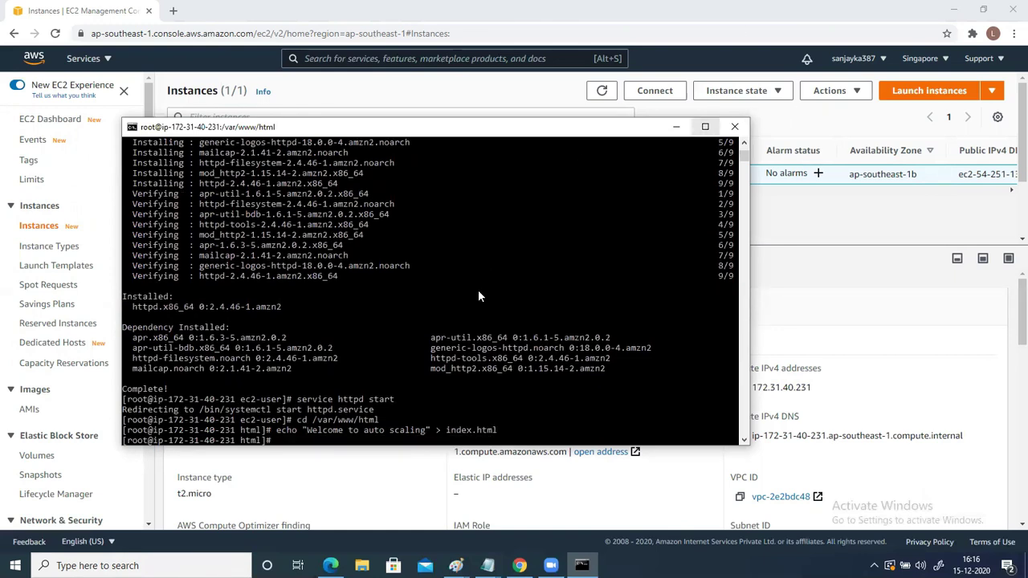
# Step: Minimize the terminal, load 54.251.13.11 in a new browser tab to check the web page, and return to the instances list
pyautogui.click(676, 130)
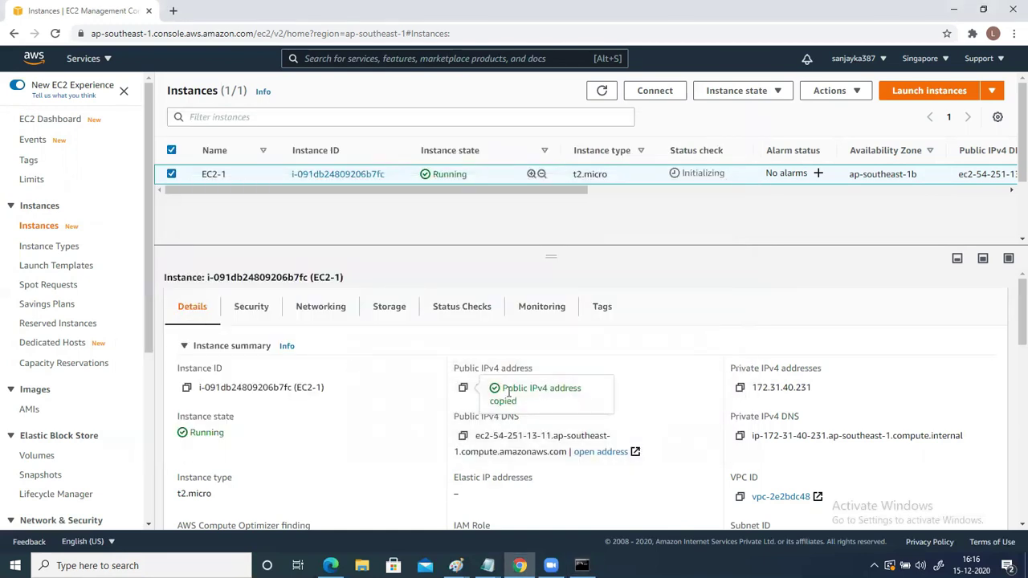
pyautogui.click(173, 10)
pyautogui.click(145, 36)
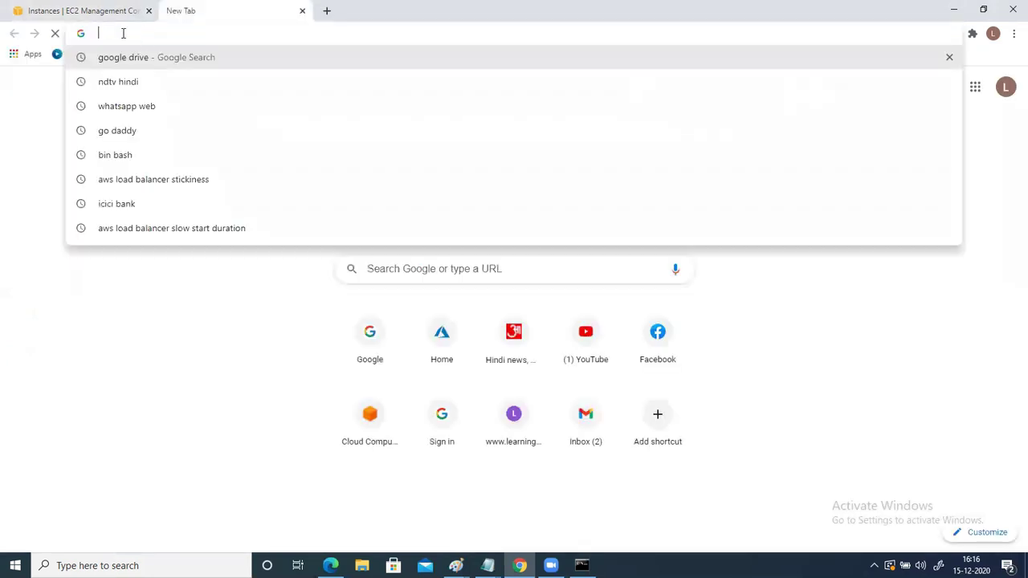
pyautogui.hotkey('ctrl', 'v')
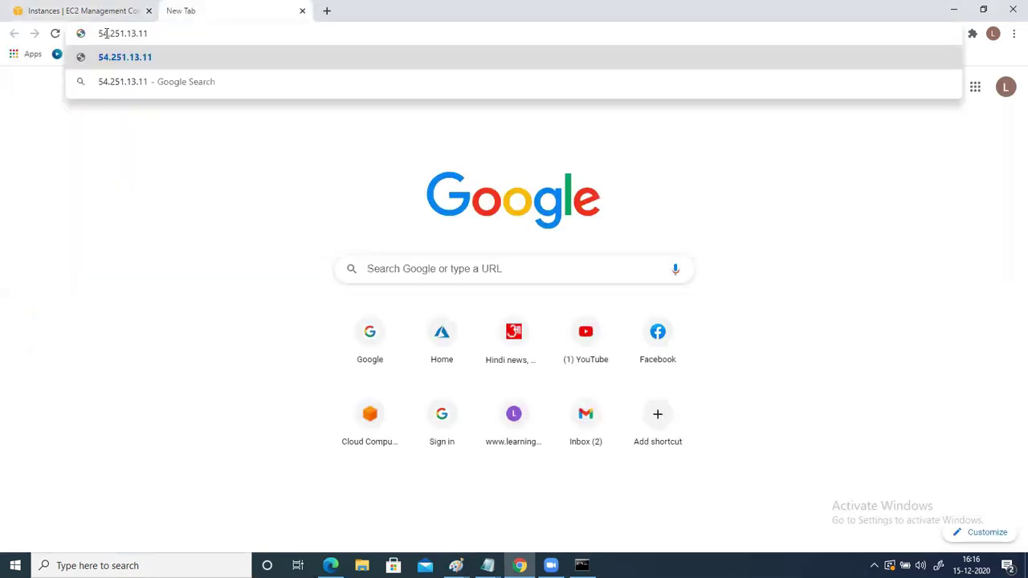
pyautogui.press('Return')
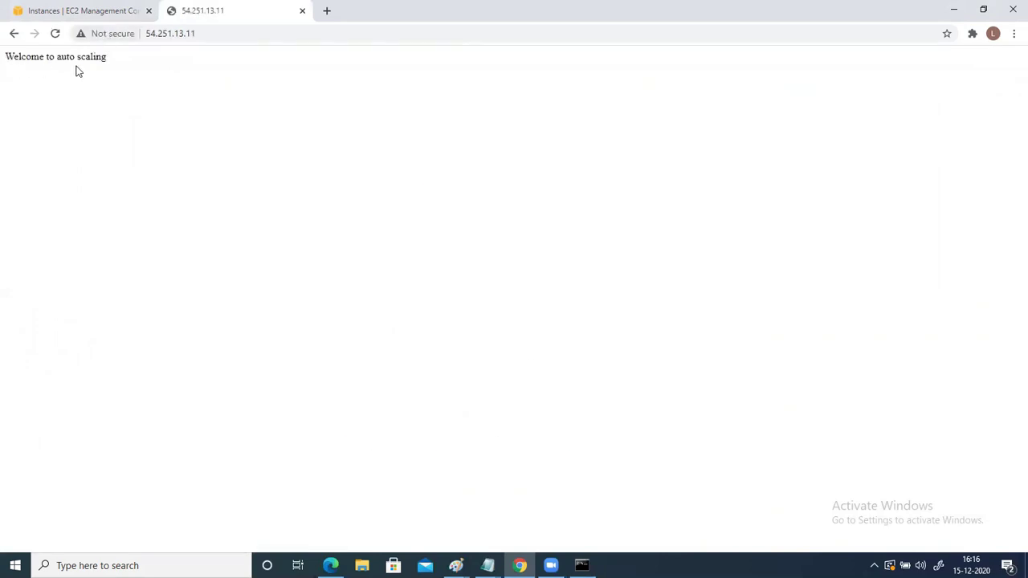
pyautogui.click(81, 11)
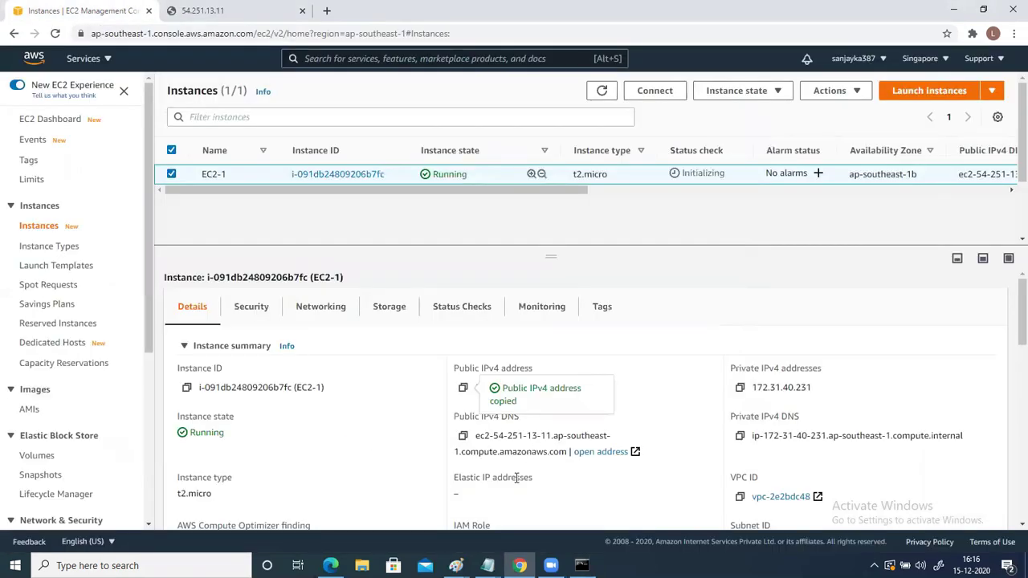
# Step: Switch to the Paint diagram of the auto-scaling setup and label the black square inside the green outline EC2-1
pyautogui.moveTo(456, 566)
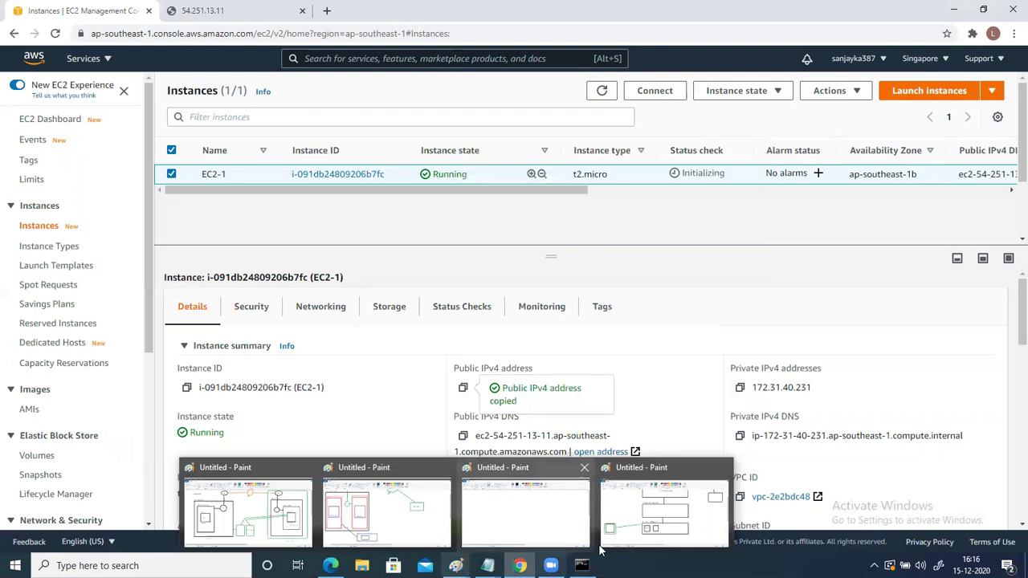
pyautogui.click(664, 506)
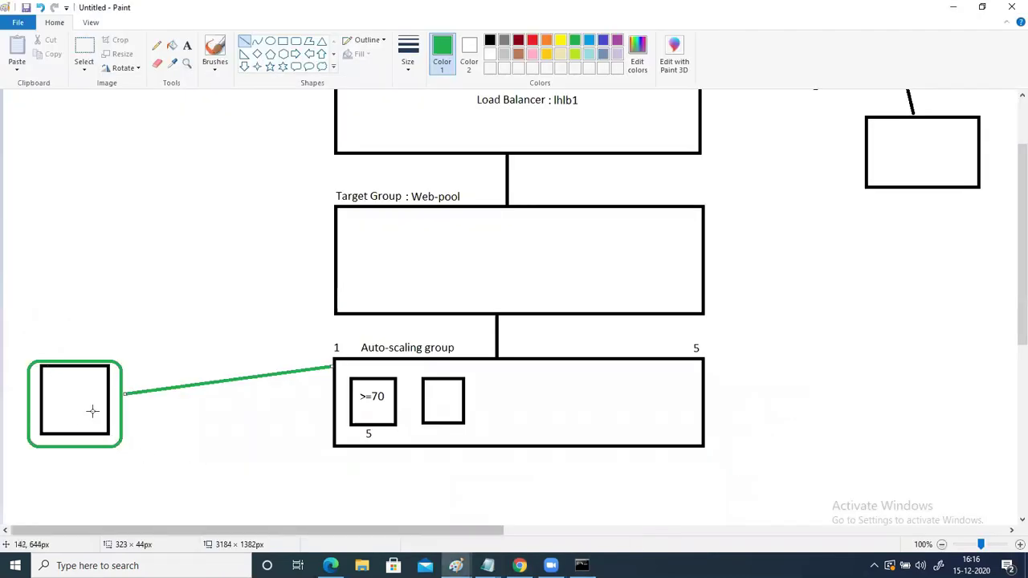
pyautogui.click(187, 45)
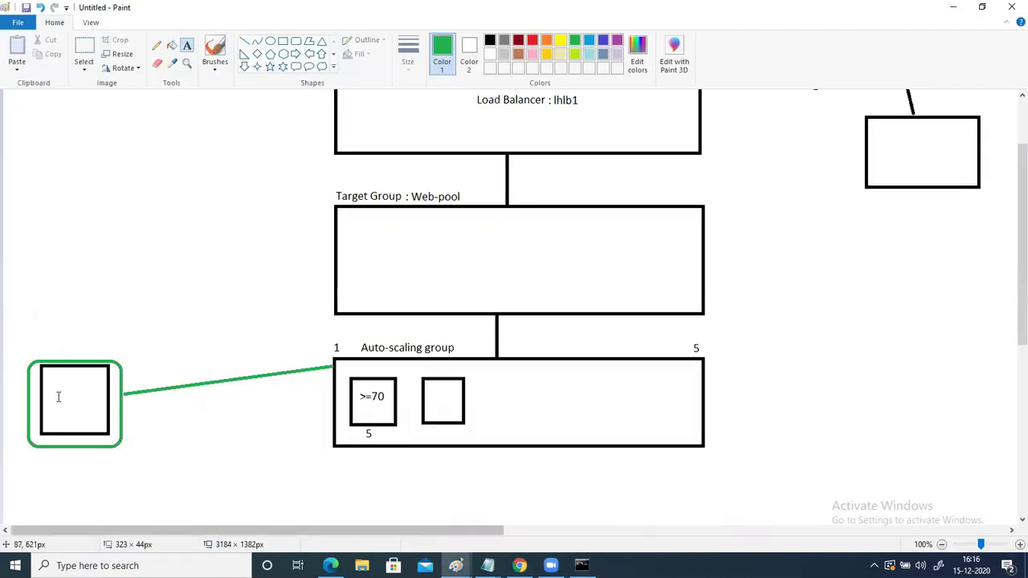
pyautogui.click(58, 389)
pyautogui.write('EC2-1')
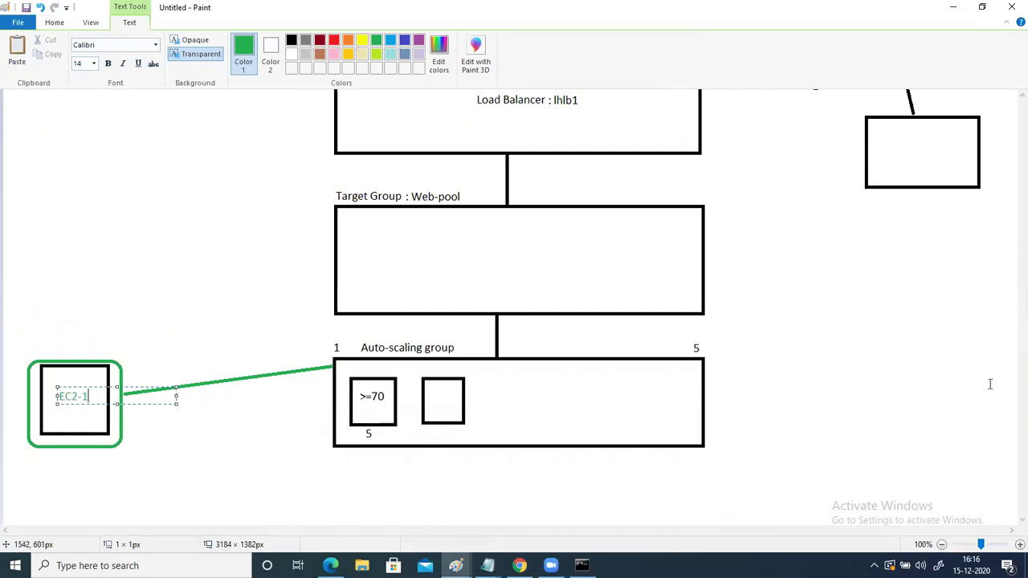
pyautogui.click(850, 400)
# Step: Add the text label Image above the green-outlined box and minimize Paint to return to the EC2 console
pyautogui.click(58, 345)
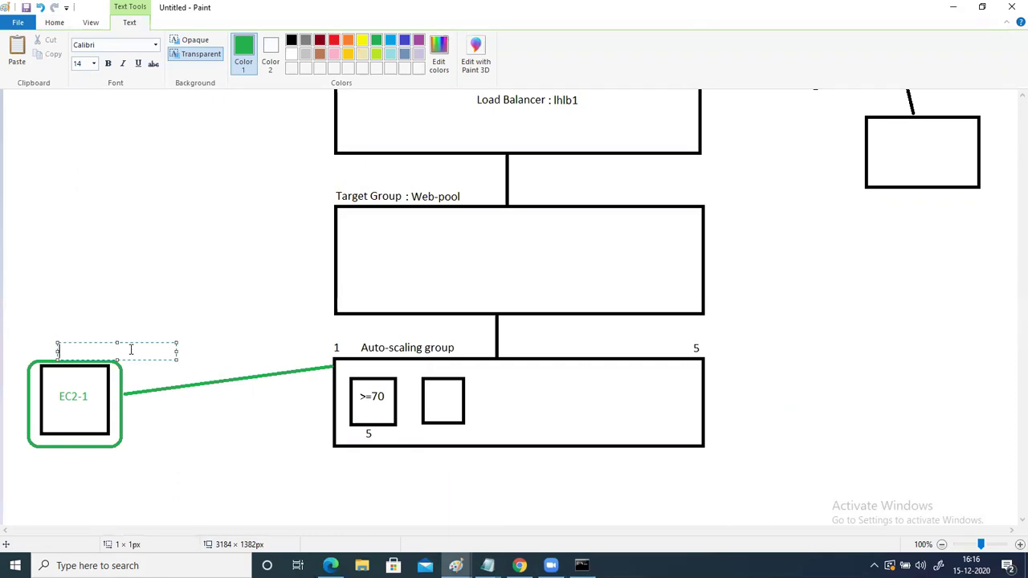
pyautogui.write('Image')
pyautogui.click(846, 363)
pyautogui.click(953, 7)
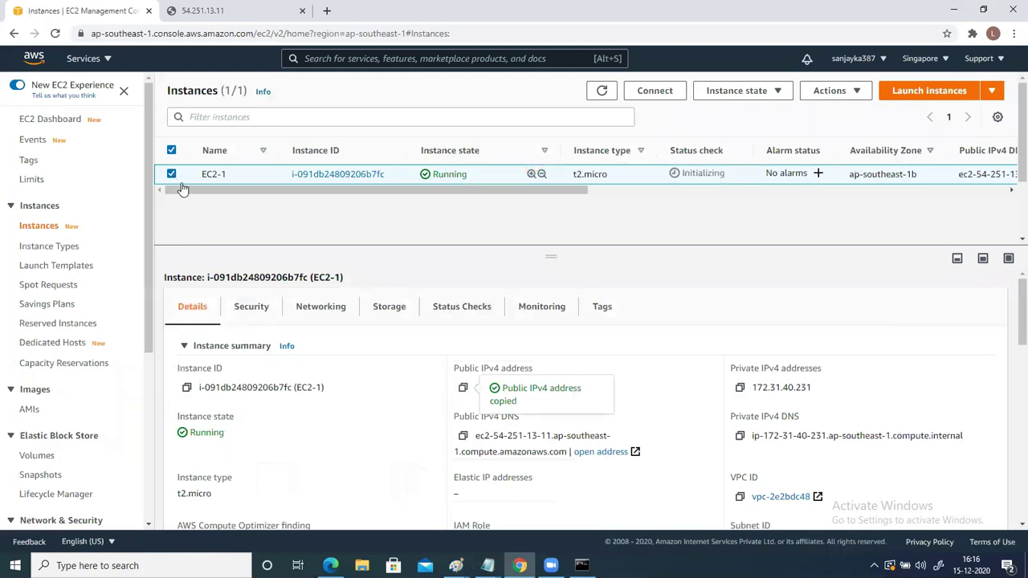
# Step: Start creating an image from the EC2-1 instance and enter autoec2-image as its image name
pyautogui.click(838, 94)
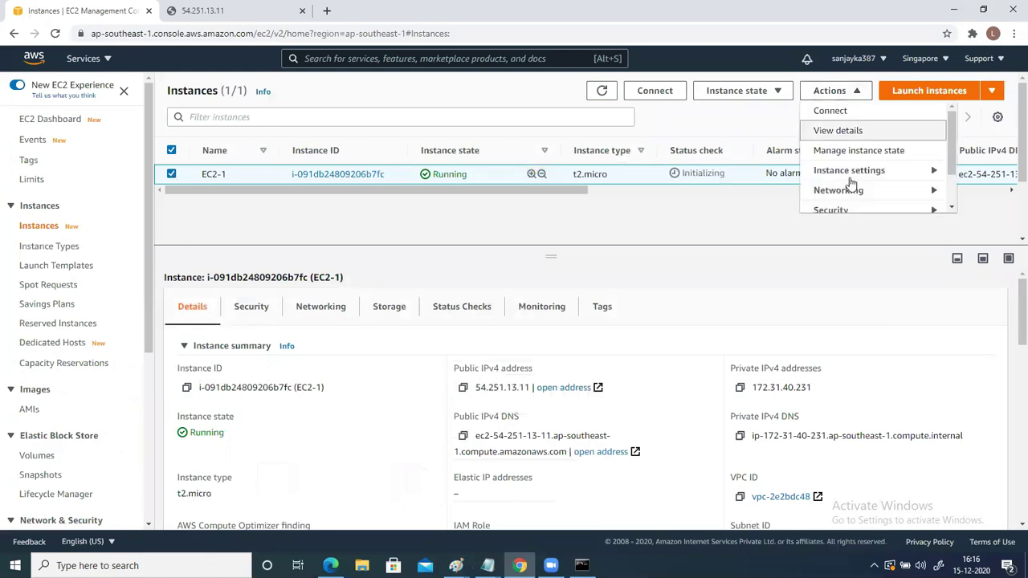
pyautogui.scroll(-1, 856, 168)
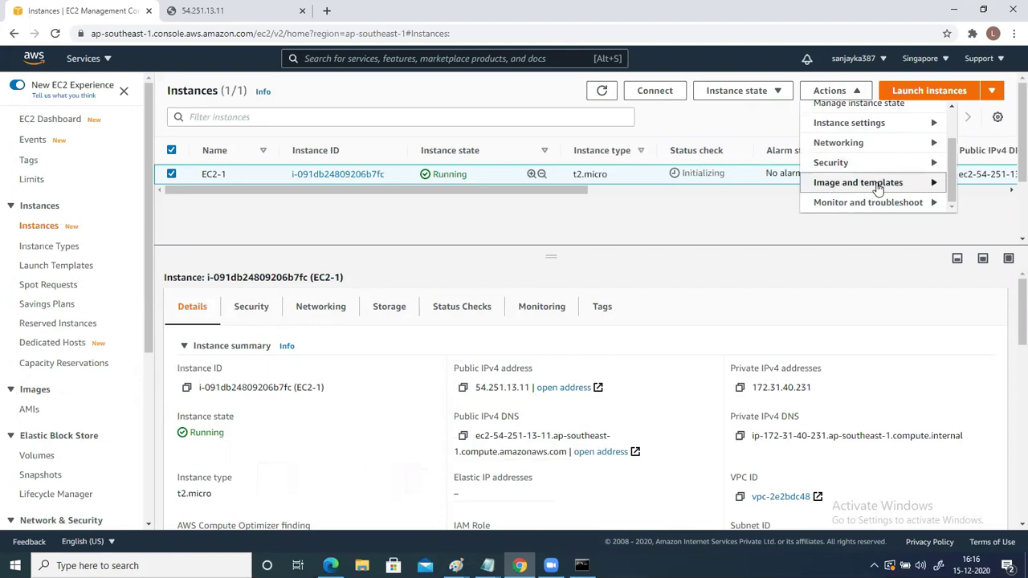
pyautogui.moveTo(861, 189)
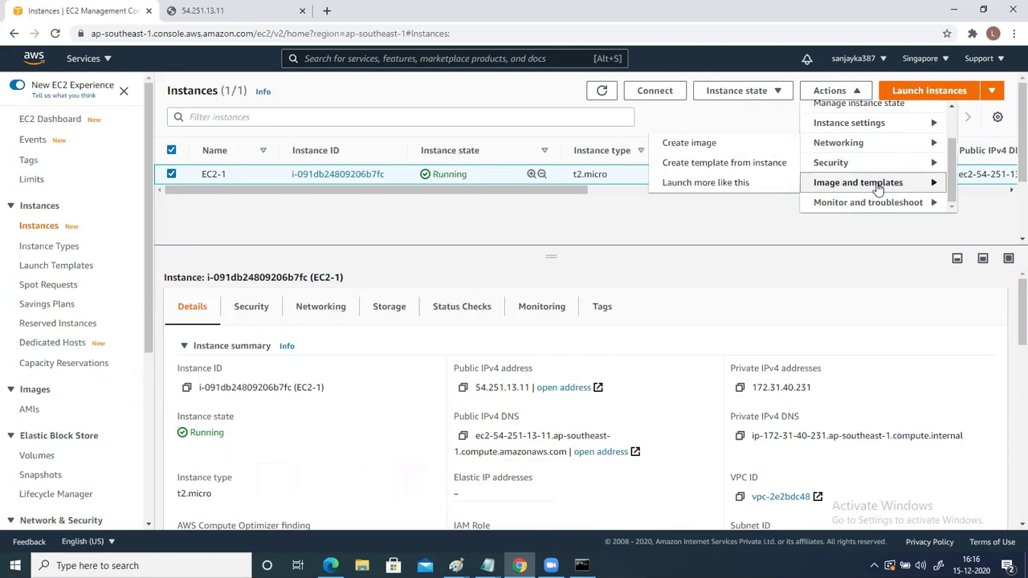
pyautogui.click(698, 144)
pyautogui.click(110, 231)
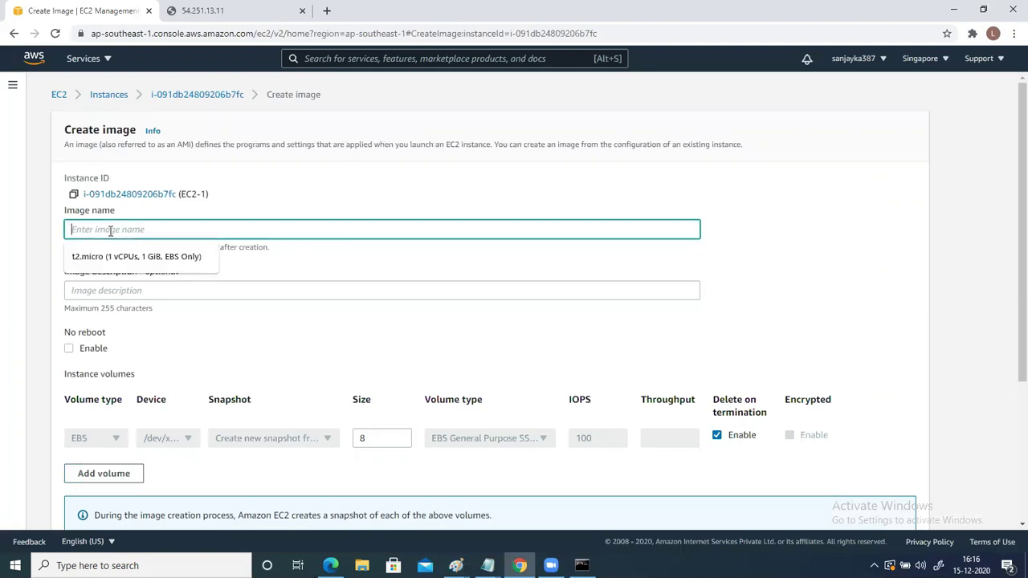
pyautogui.write('auto')
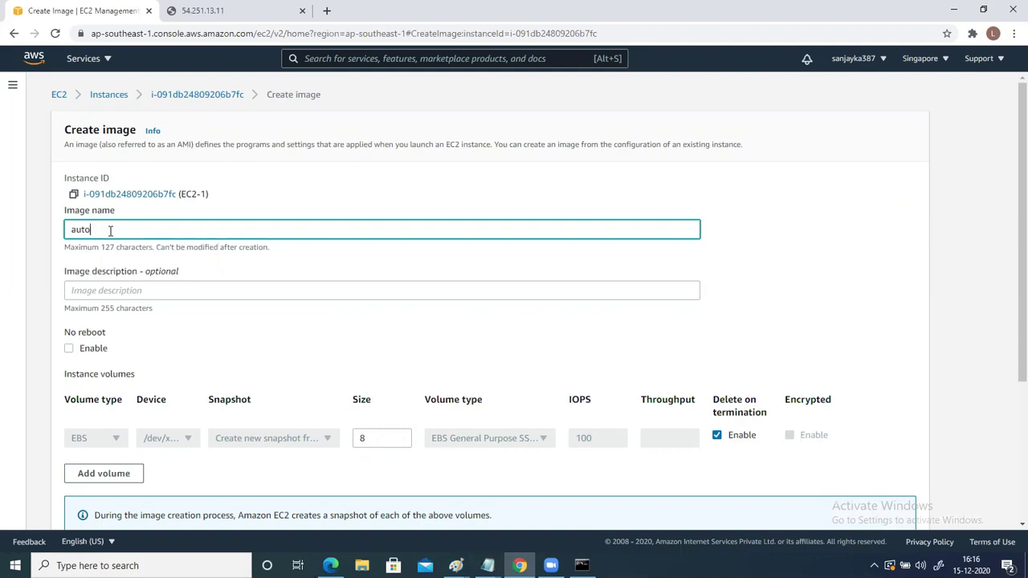
pyautogui.write('ec2-image')
# Step: Copy the image name into the description, capitalize the name as Autoec2-image, and review the remaining volume and tag settings
pyautogui.moveTo(135, 229); pyautogui.dragTo(7, 202)
pyautogui.hotkey('ctrl', 'c')
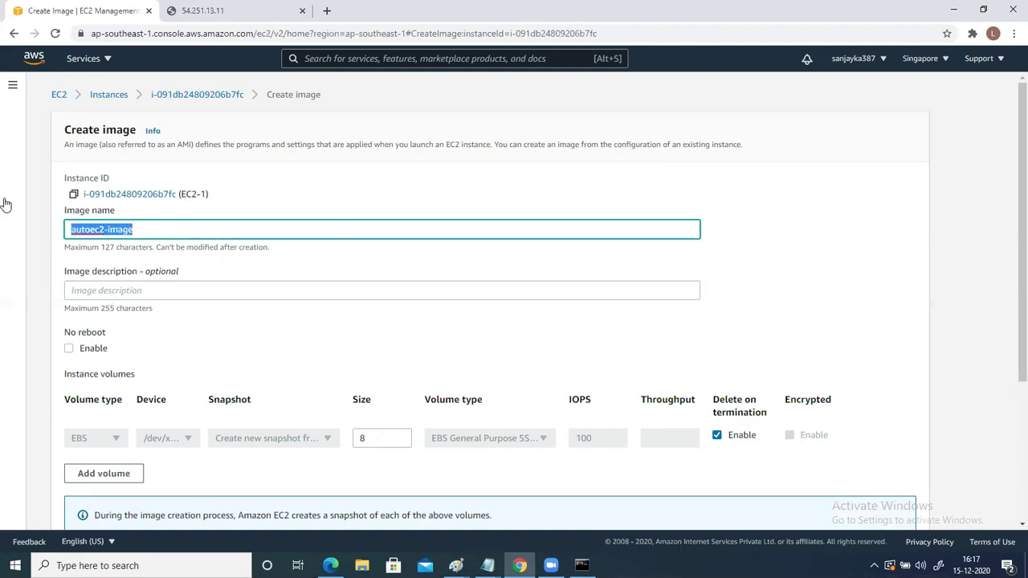
pyautogui.click(97, 289)
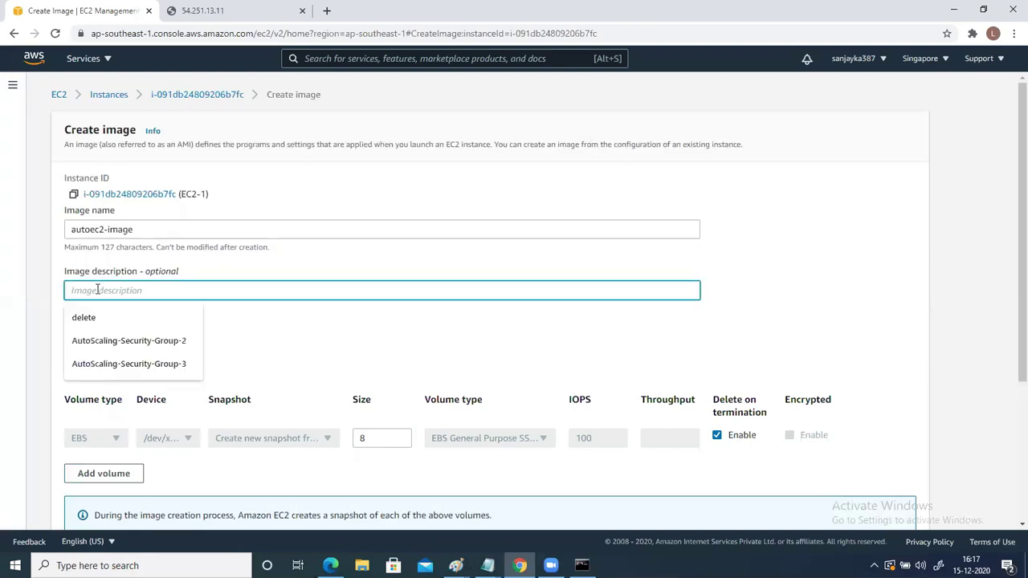
pyautogui.hotkey('ctrl', 'v')
pyautogui.click(73, 232)
pyautogui.press('Delete')
pyautogui.write('A')
pyautogui.click(206, 320)
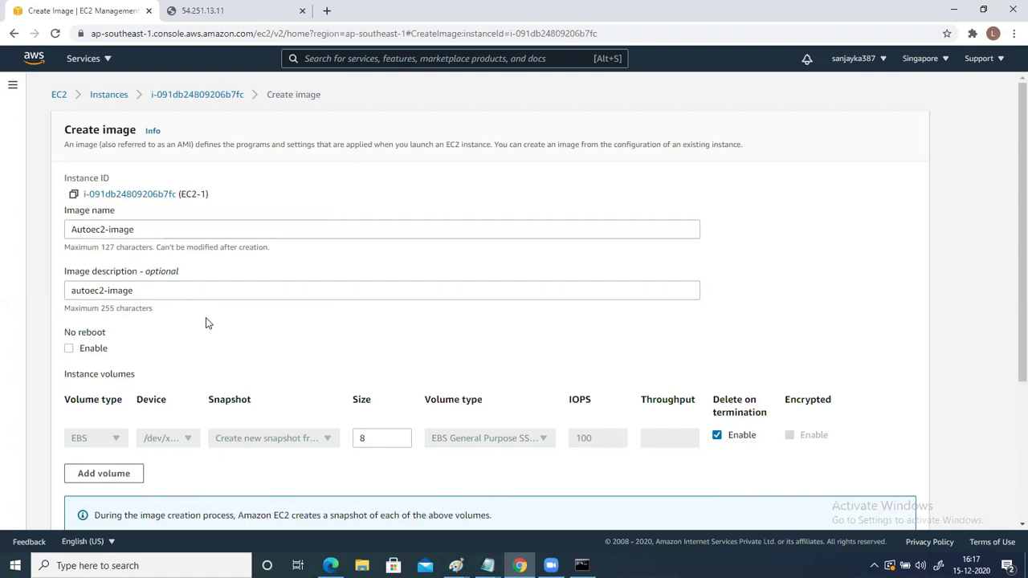
pyautogui.scroll(-3, 205, 323)
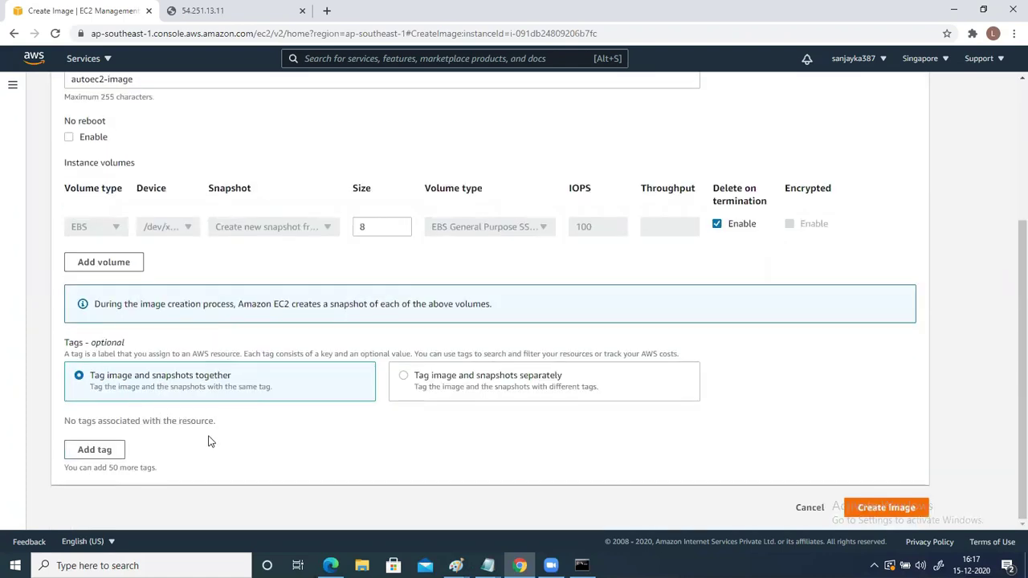
pyautogui.scroll(2, 207, 434)
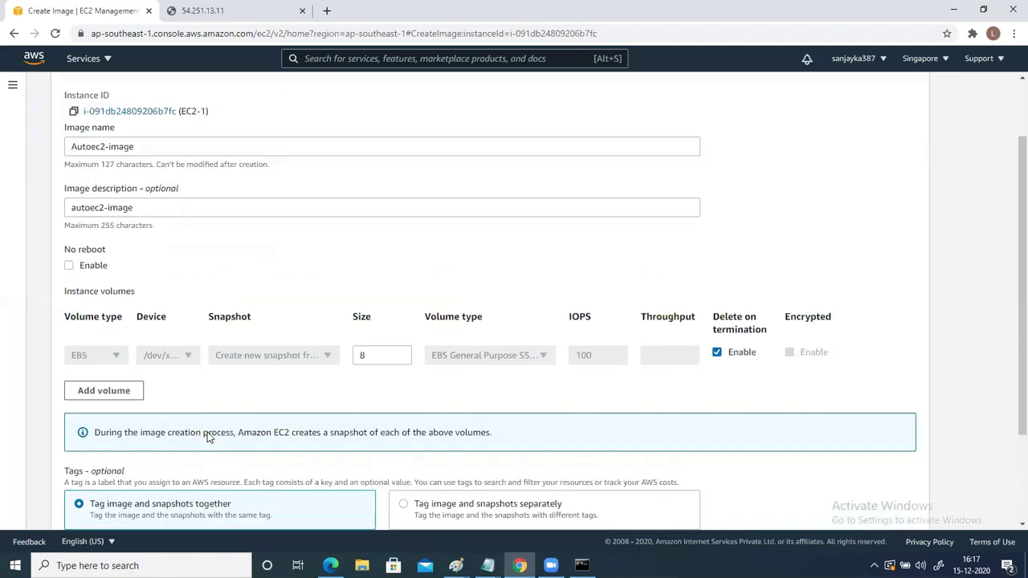
pyautogui.scroll(-2, 206, 436)
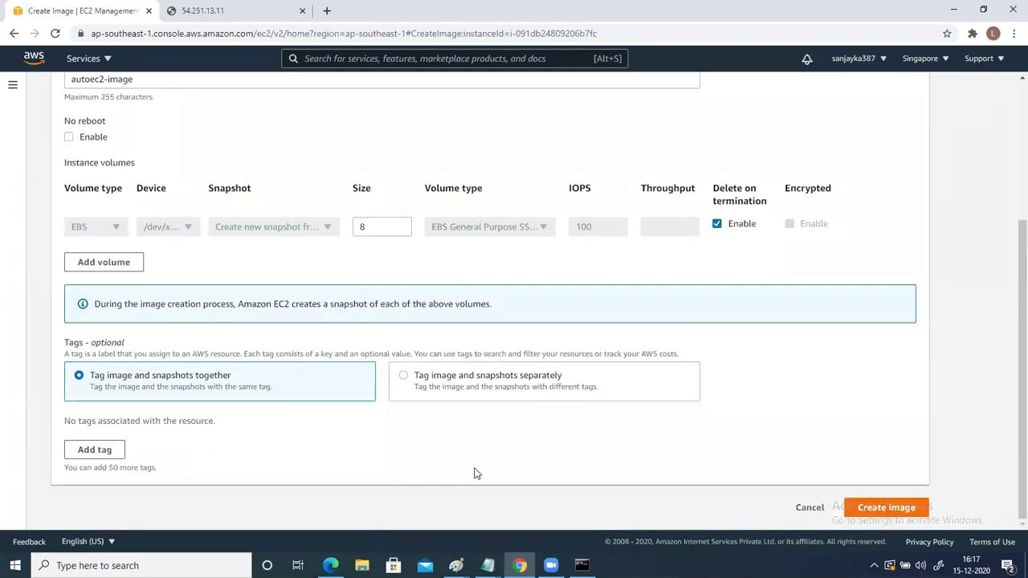
# Step: Create the Autoec2-image image from the EC2-1 instance with the reviewed settings and open the list of AMIs
pyautogui.scroll(2, 445, 456)
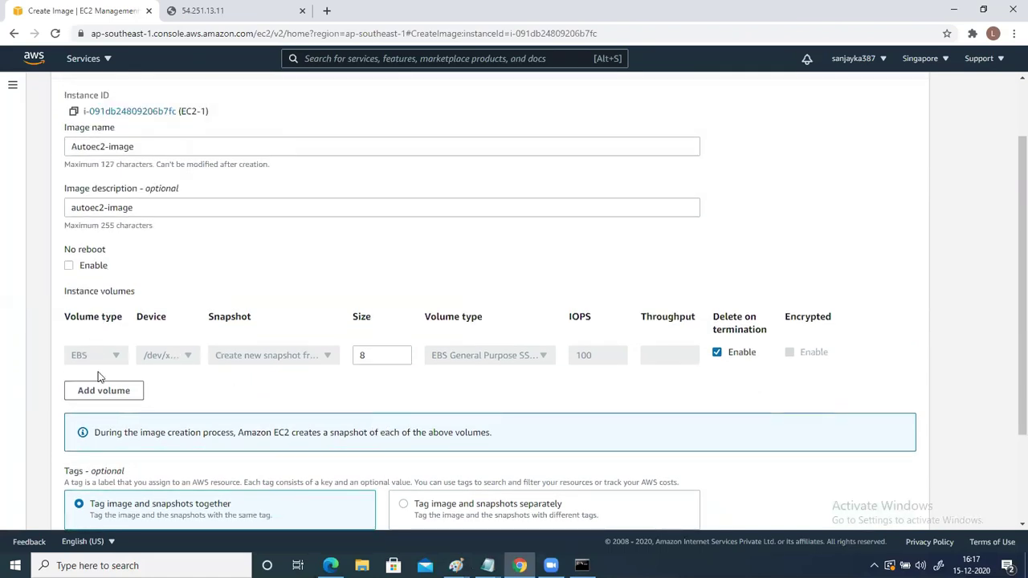
pyautogui.scroll(-2, 241, 406)
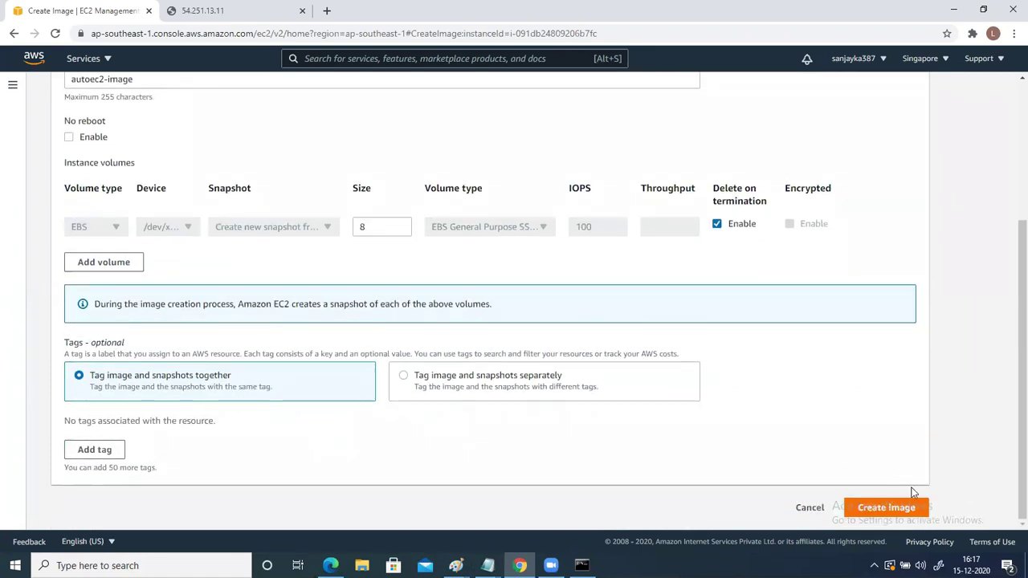
pyautogui.click(892, 509)
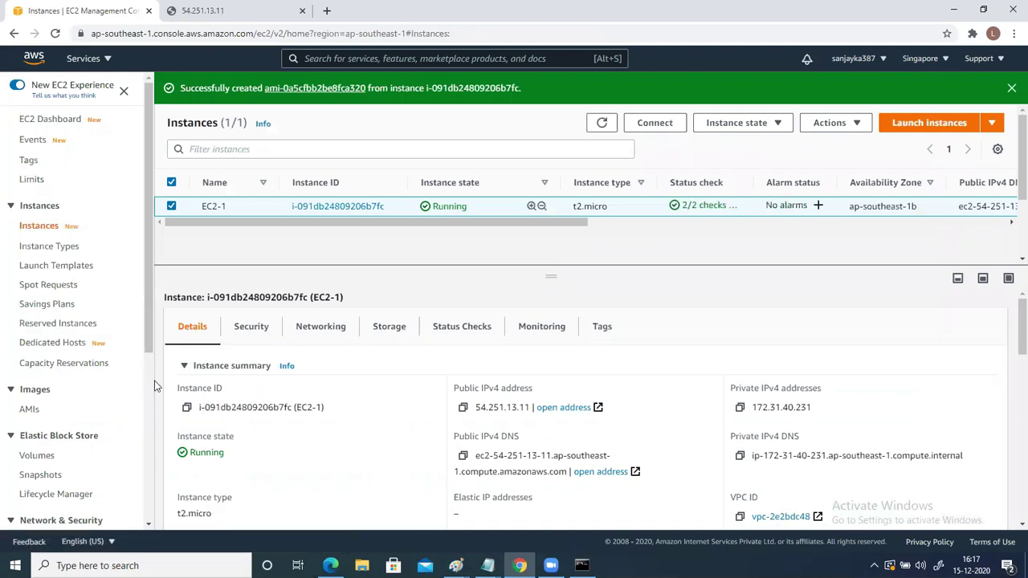
pyautogui.click(27, 410)
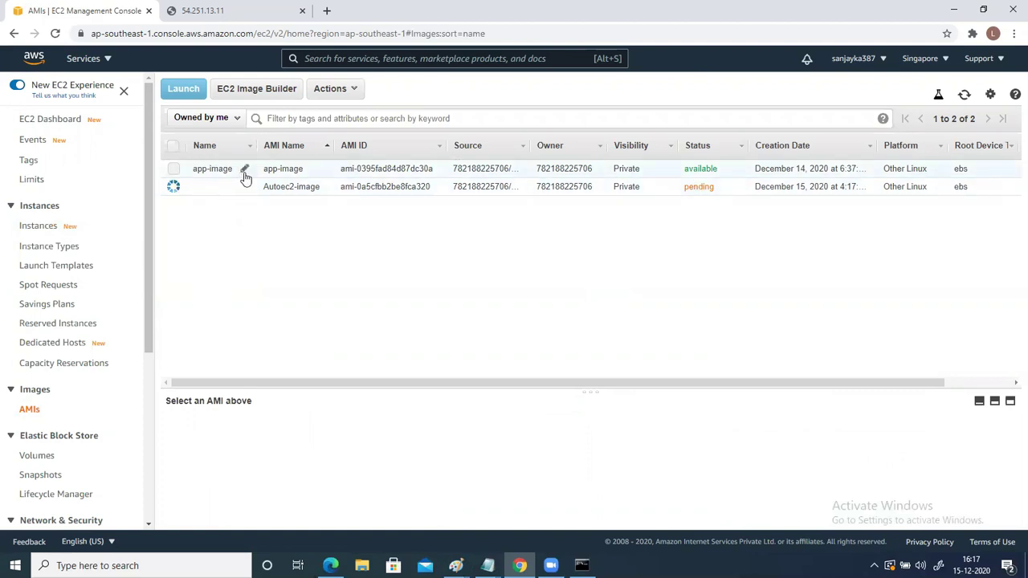
# Step: Deregister the old app-image AMI and refresh the AMI list to check the status of Autoec2-image
pyautogui.click(175, 170)
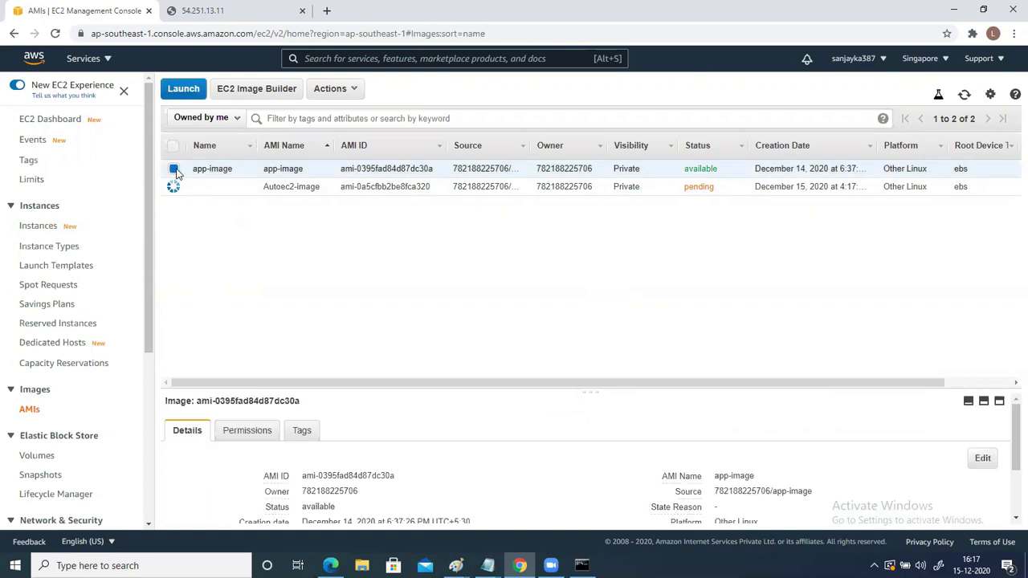
pyautogui.click(332, 90)
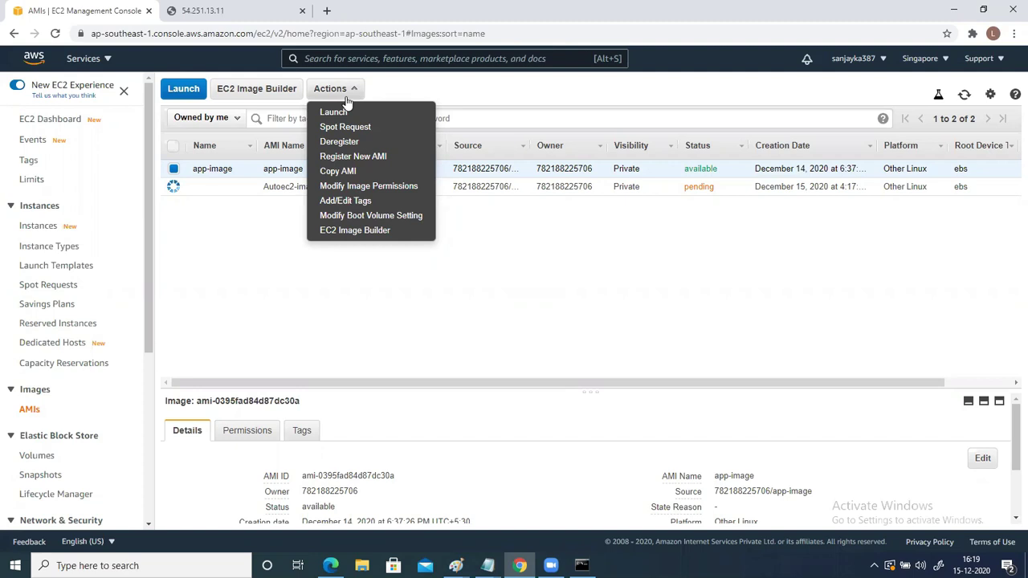
pyautogui.click(339, 141)
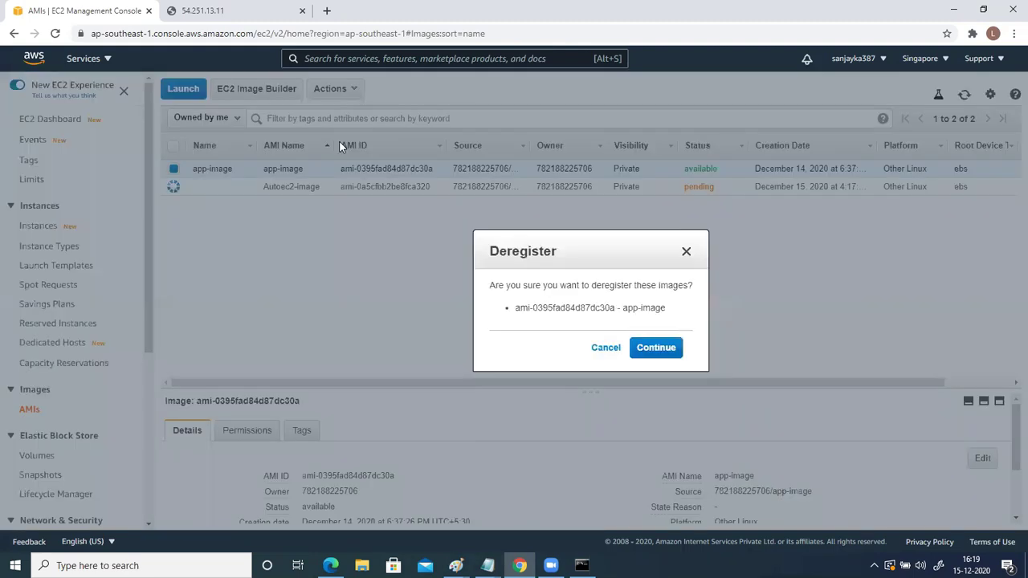
pyautogui.click(663, 354)
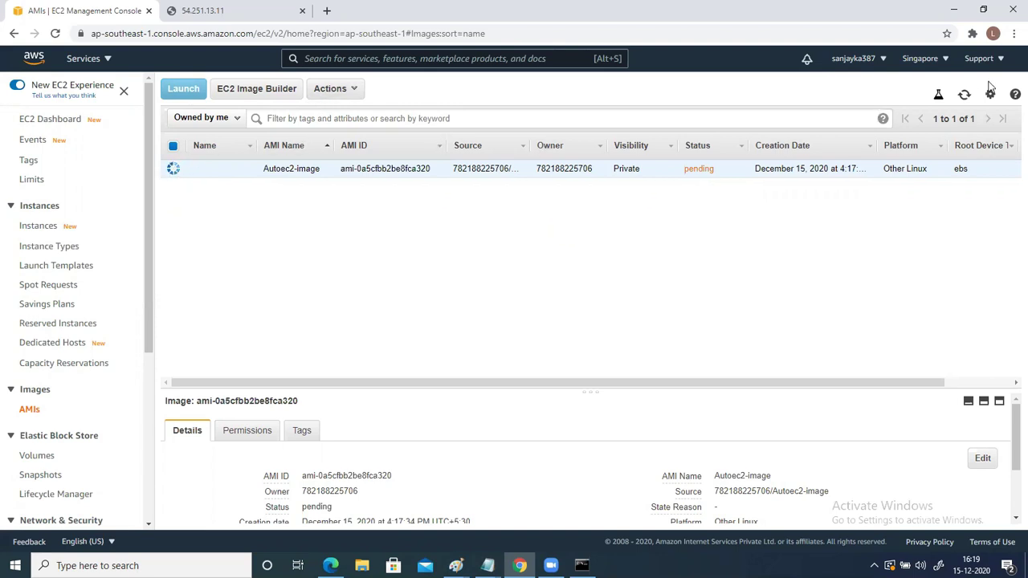
pyautogui.click(968, 95)
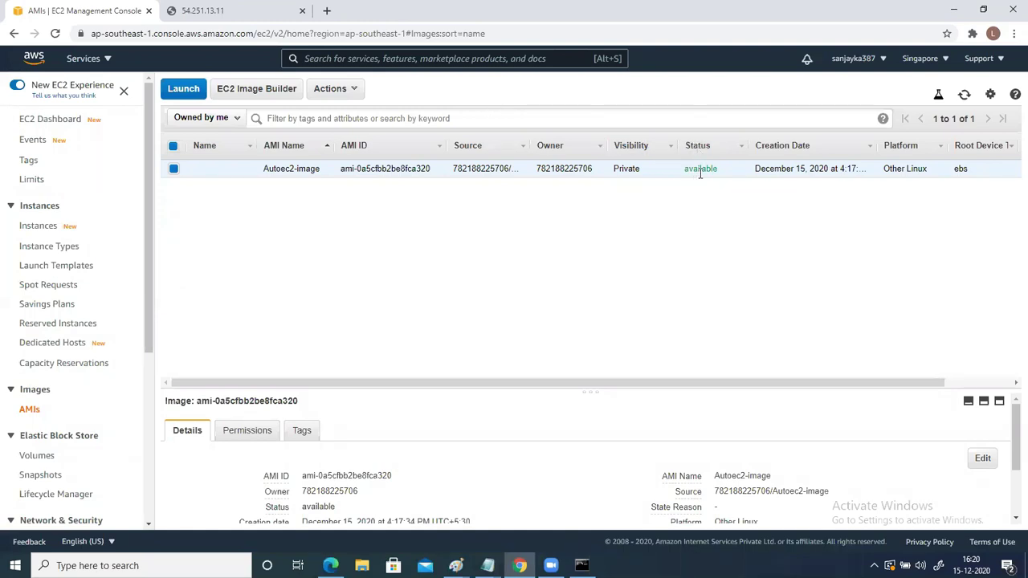
# Step: Copy the new image's AMI name and save it as its Name value, Autoec2-image
pyautogui.moveTo(318, 171); pyautogui.dragTo(262, 170)
pyautogui.rightClick(274, 168)
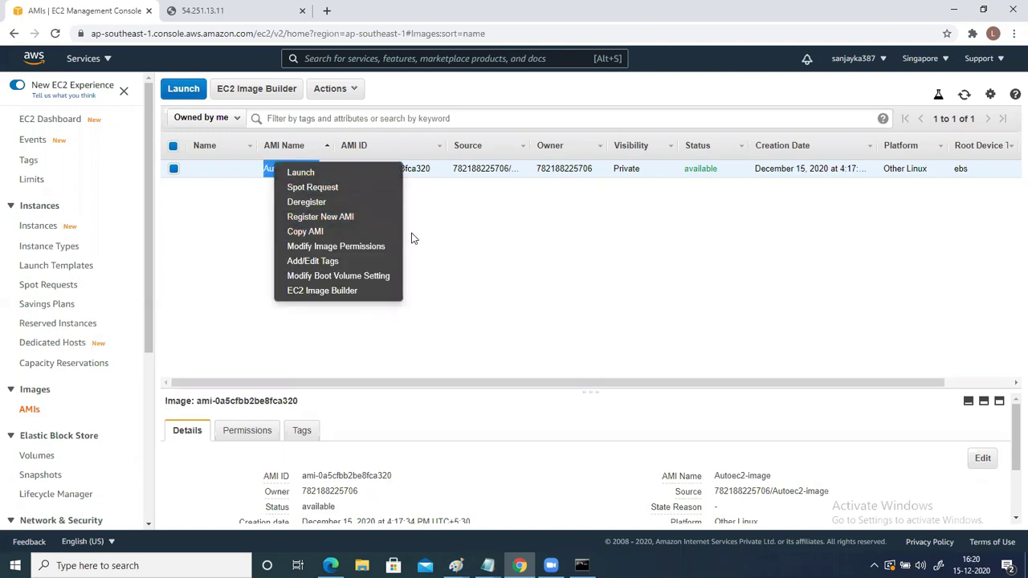
pyautogui.click(303, 232)
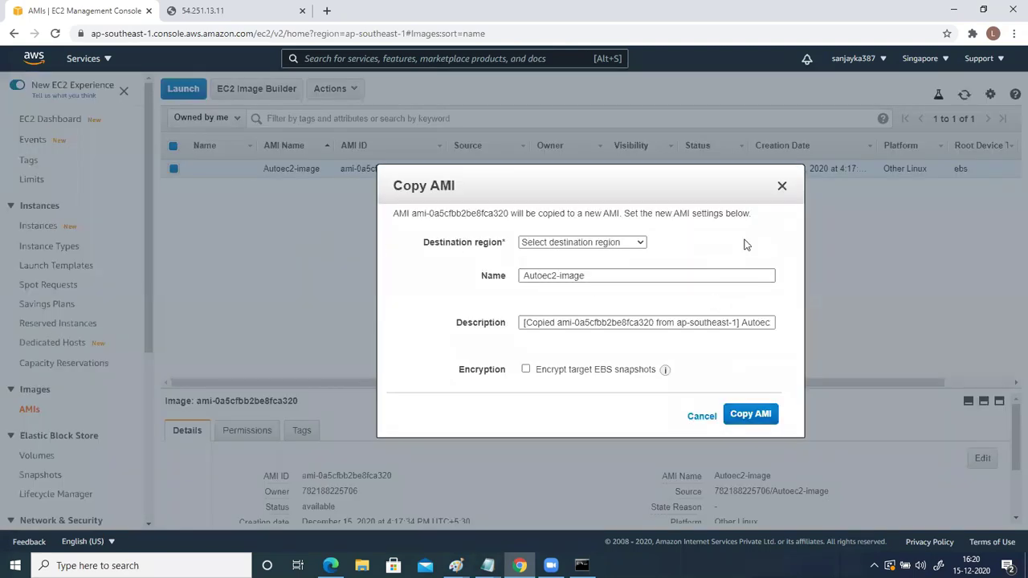
pyautogui.moveTo(604, 275); pyautogui.dragTo(470, 283)
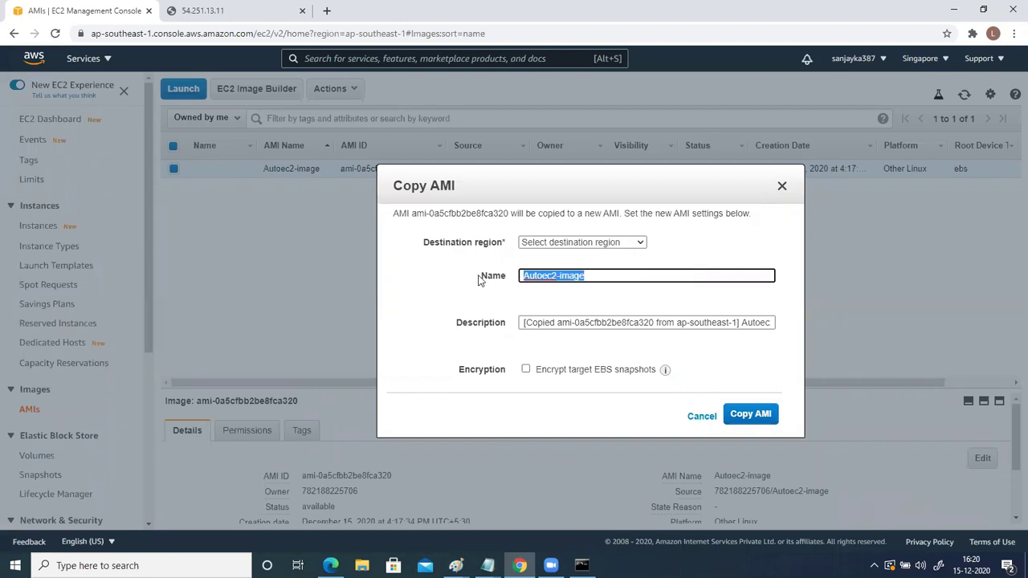
pyautogui.click(782, 188)
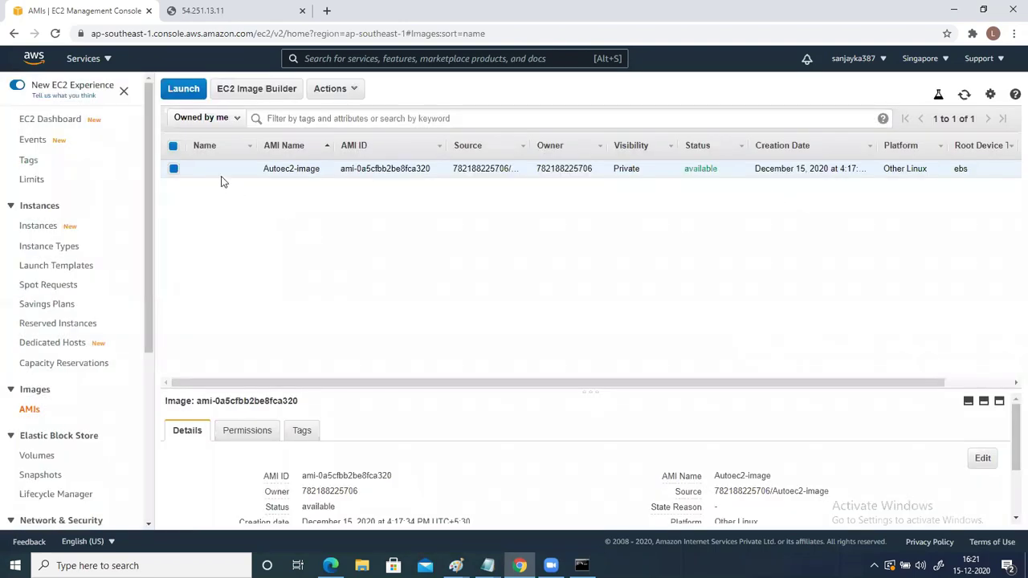
pyautogui.click(246, 168)
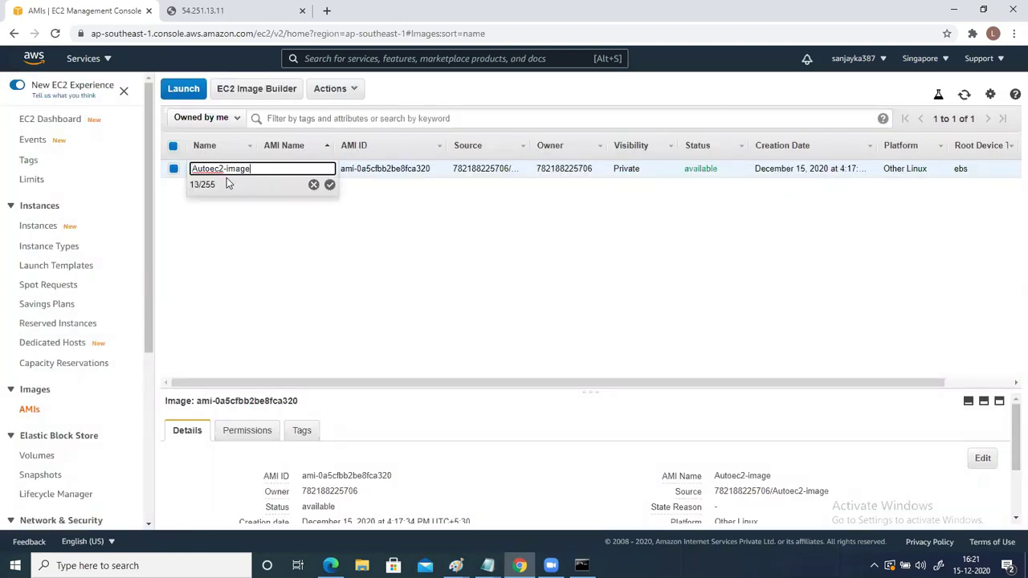
pyautogui.click(330, 185)
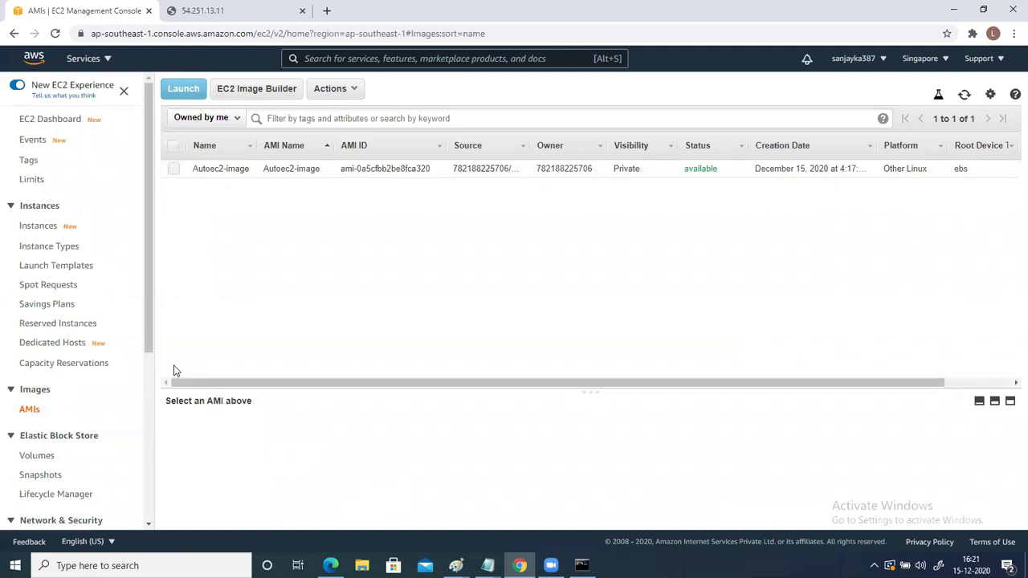
# Step: Start creating a launch configuration for auto scaling and name it lh-launchConfig
pyautogui.moveTo(148, 304); pyautogui.dragTo(155, 482)
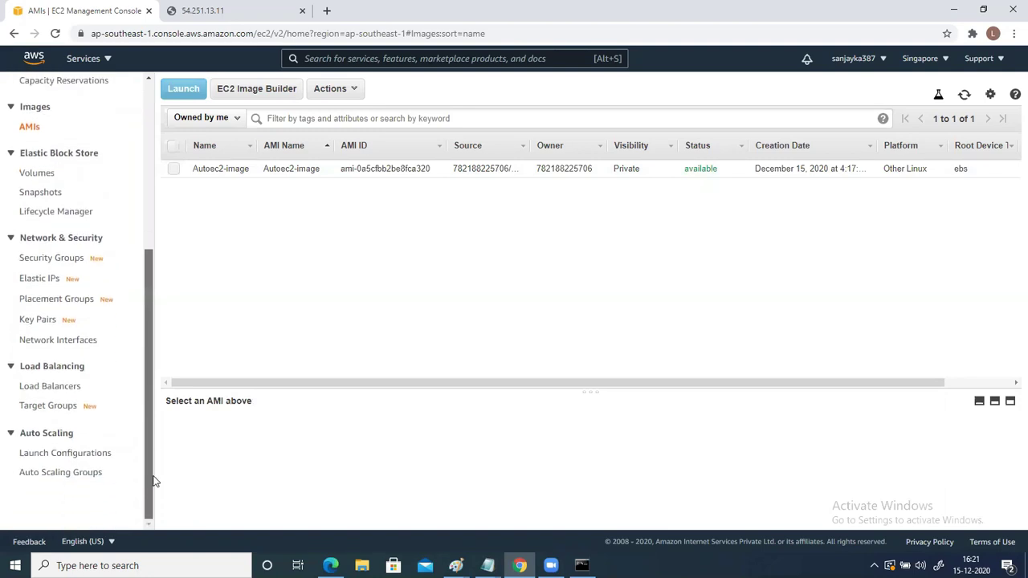
pyautogui.click(79, 462)
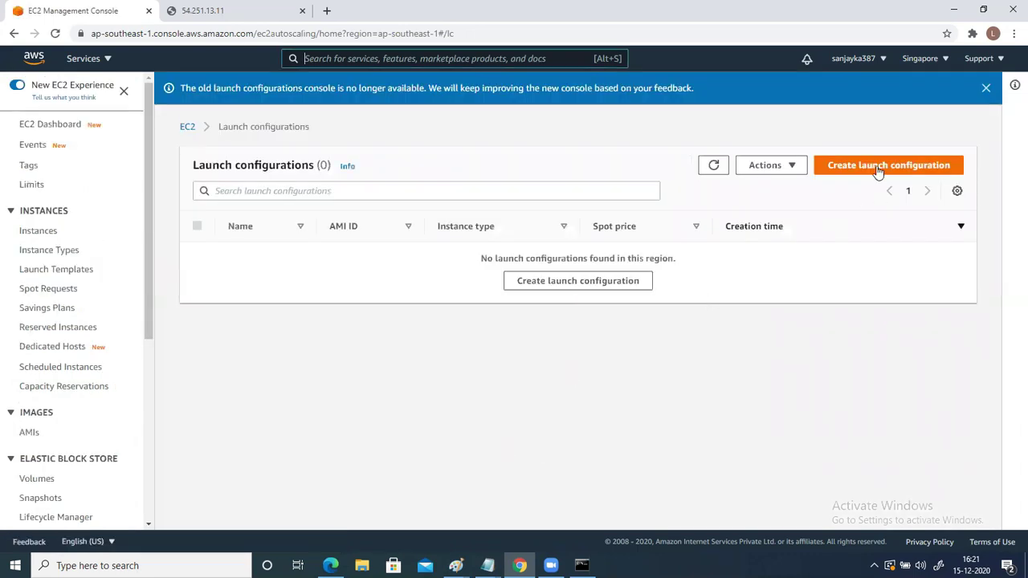
pyautogui.click(876, 168)
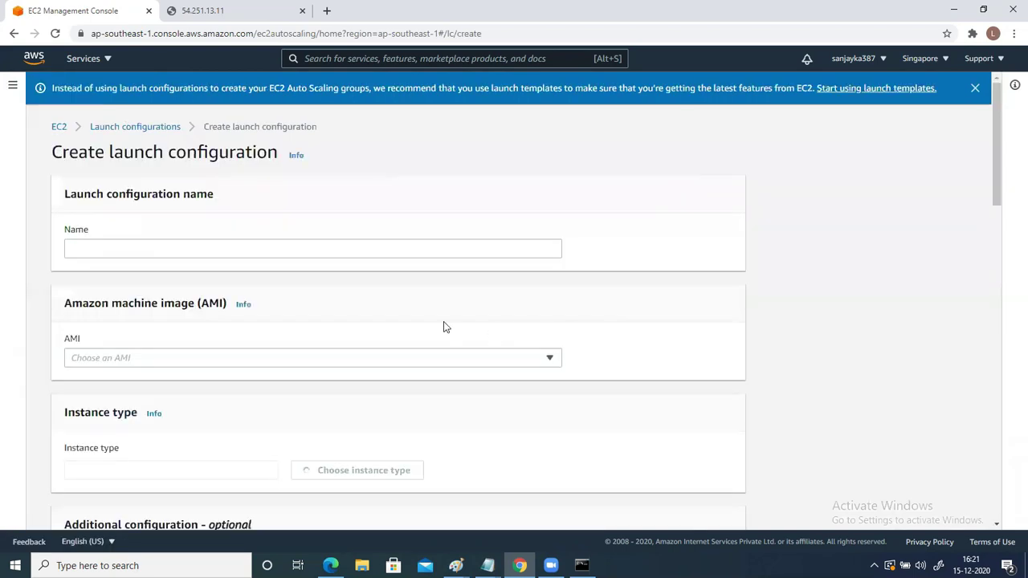
pyautogui.click(127, 249)
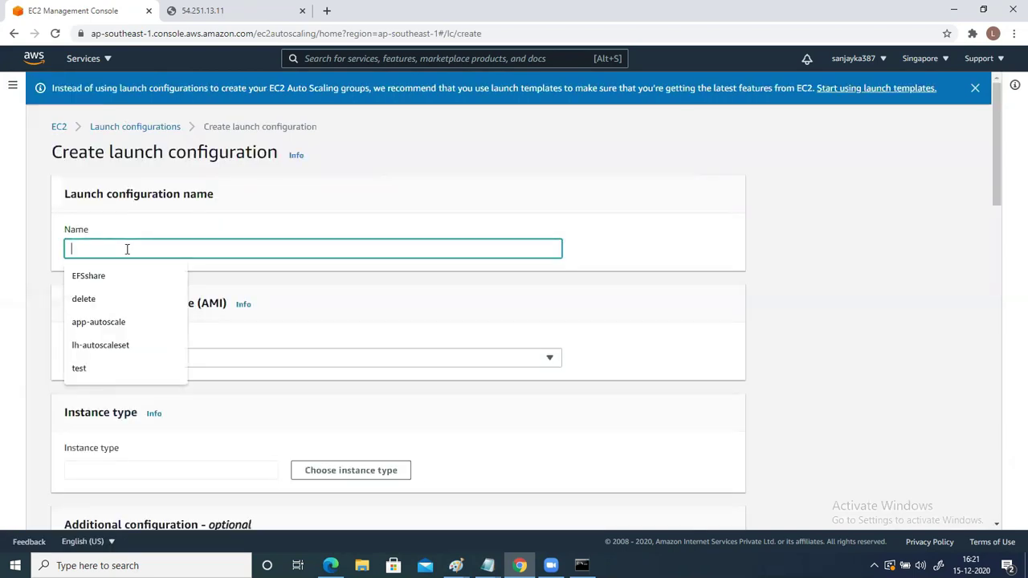
pyautogui.write('lh')
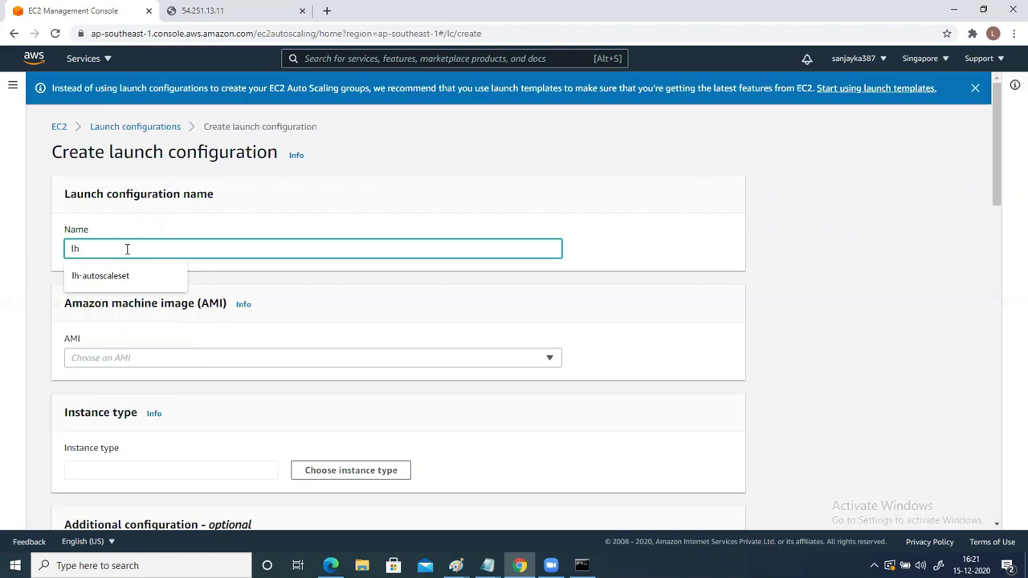
pyautogui.write('-lau')
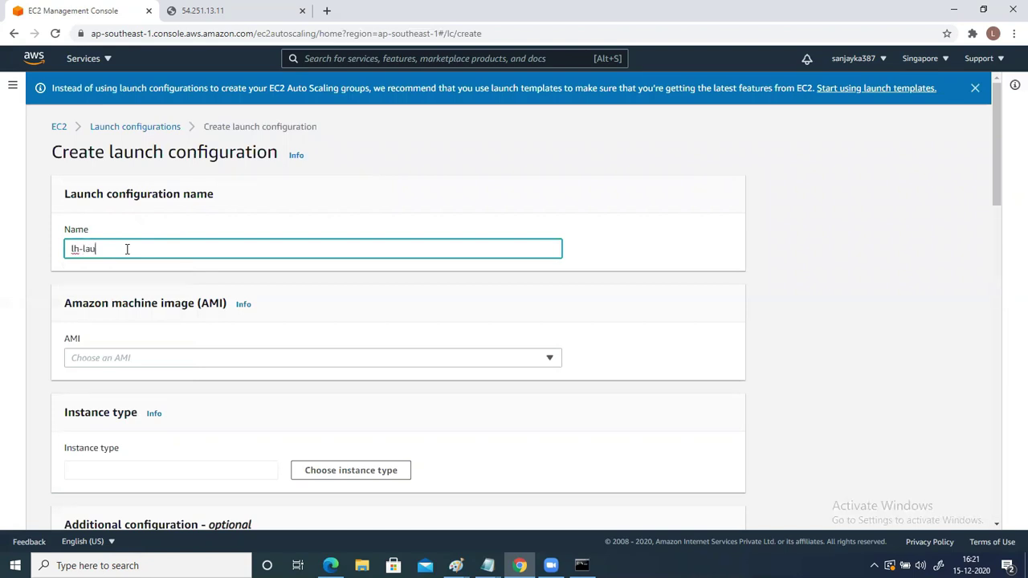
pyautogui.write('ncgcon')
pyautogui.press('BackSpace')
pyautogui.press('BackSpace')
pyautogui.press('BackSpace')
pyautogui.write('Config')
pyautogui.click(154, 330)
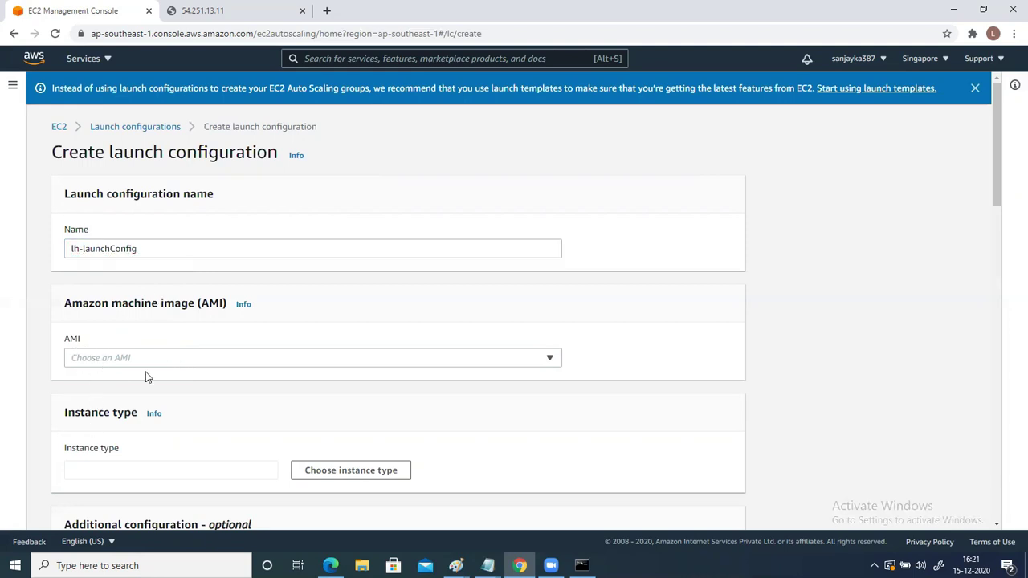
# Step: Choose Autoec2-image from the user's own AMIs as the launch configuration's machine image
pyautogui.scroll(-1, 78, 321)
pyautogui.click(236, 297)
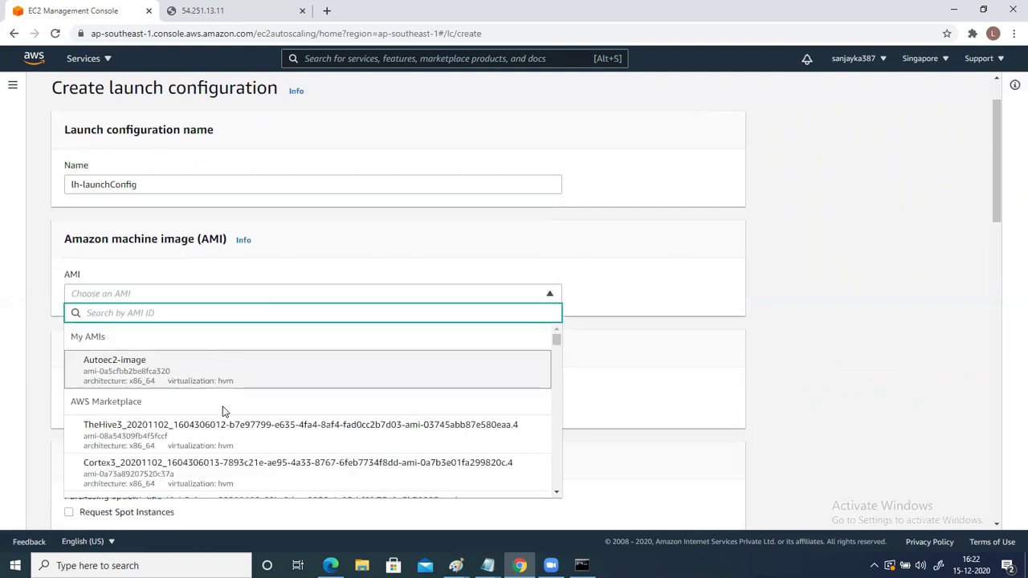
pyautogui.click(132, 375)
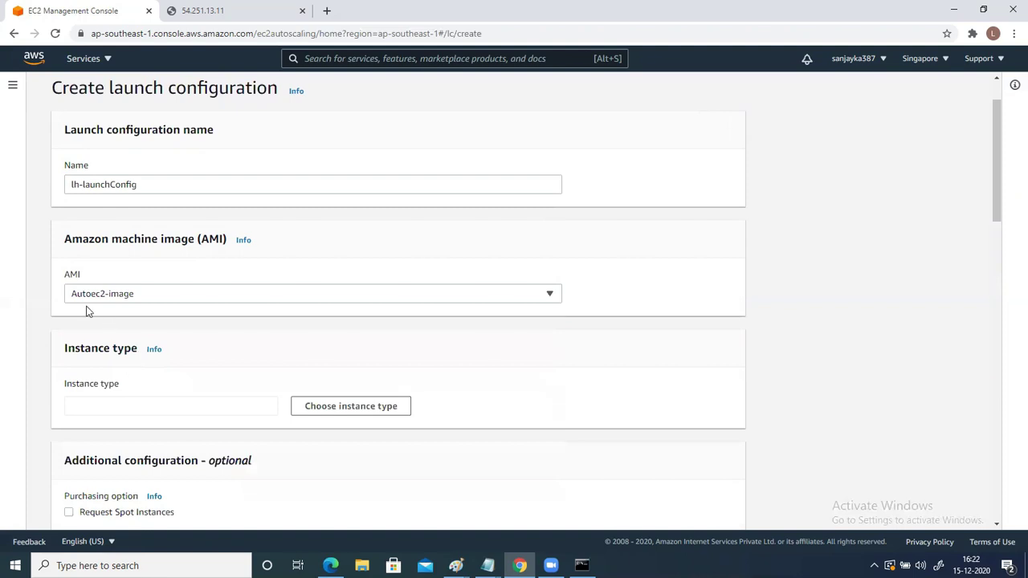
# Step: Find the t2.micro instance type and choose it for the launch configuration
pyautogui.scroll(-1, 116, 387)
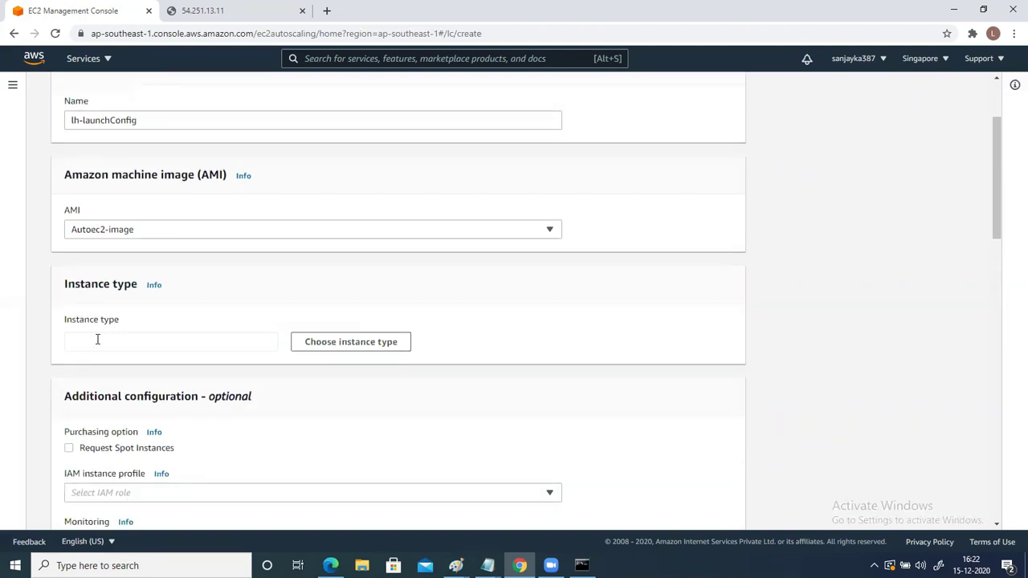
pyautogui.click(319, 351)
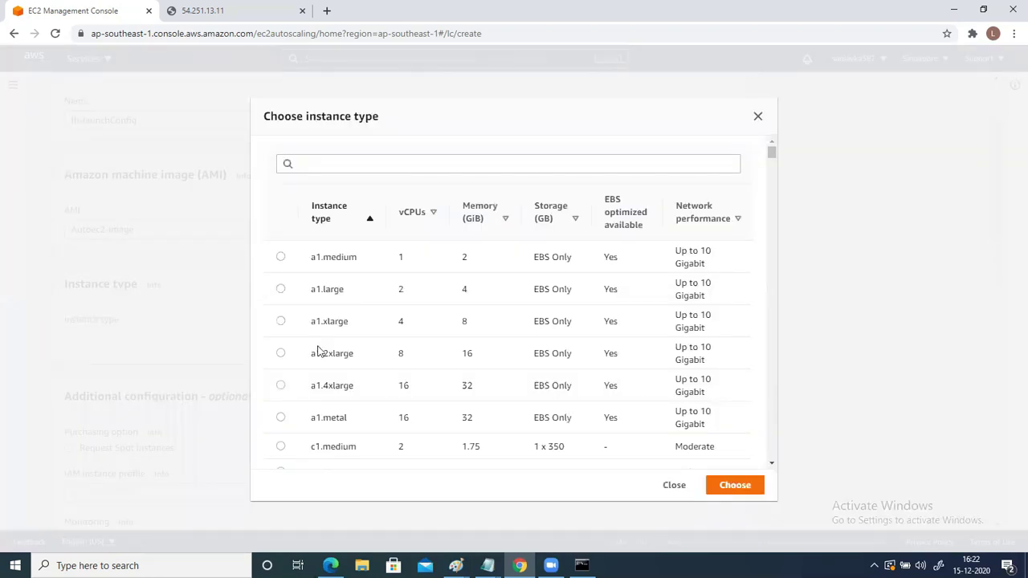
pyautogui.click(311, 163)
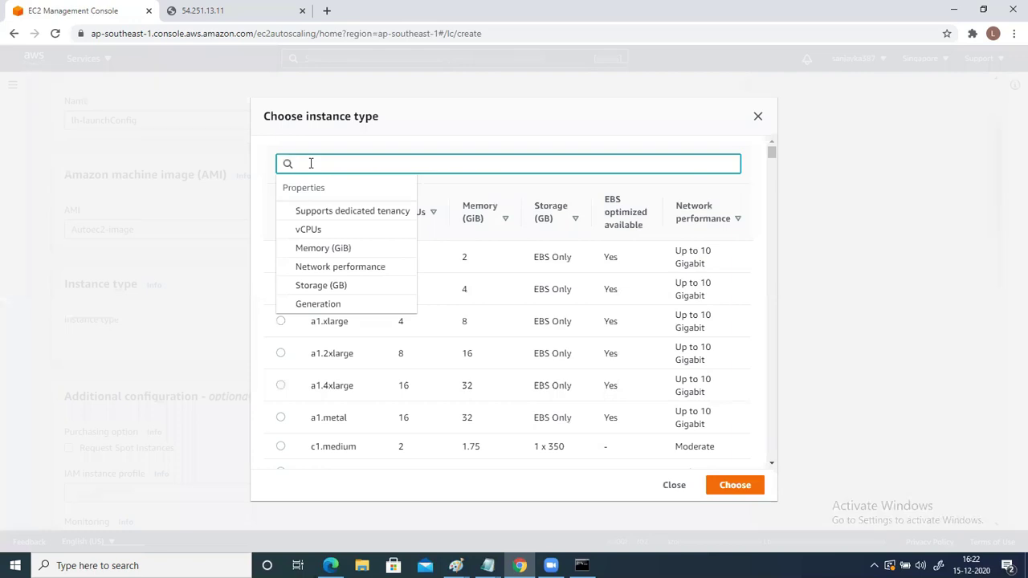
pyautogui.write('t2.')
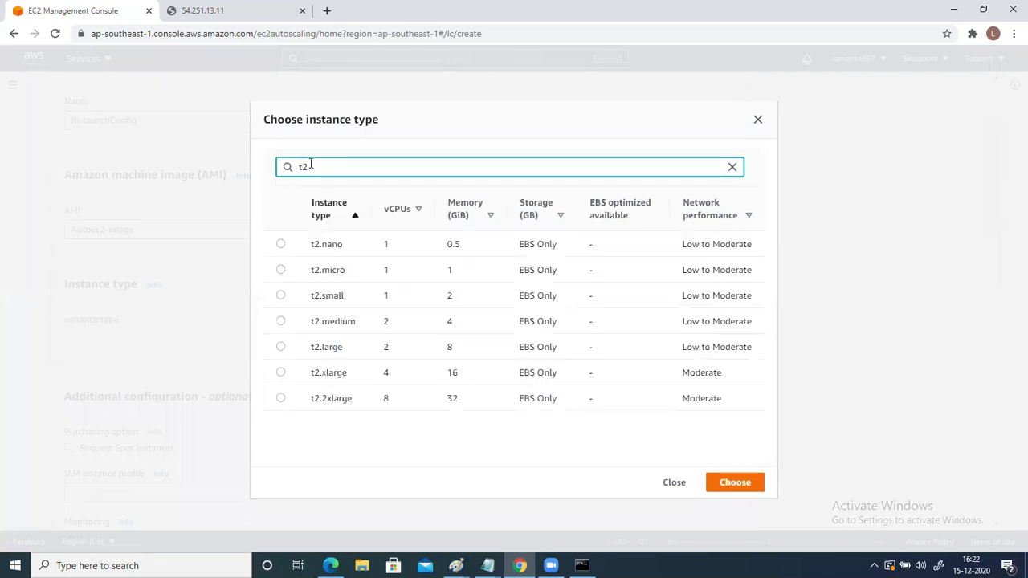
pyautogui.write('micro')
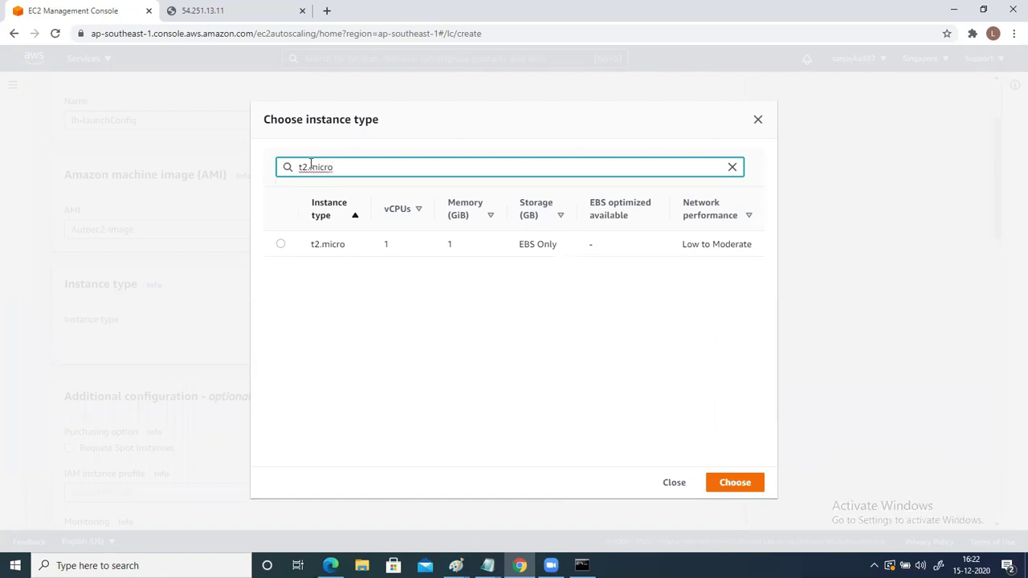
pyautogui.click(282, 245)
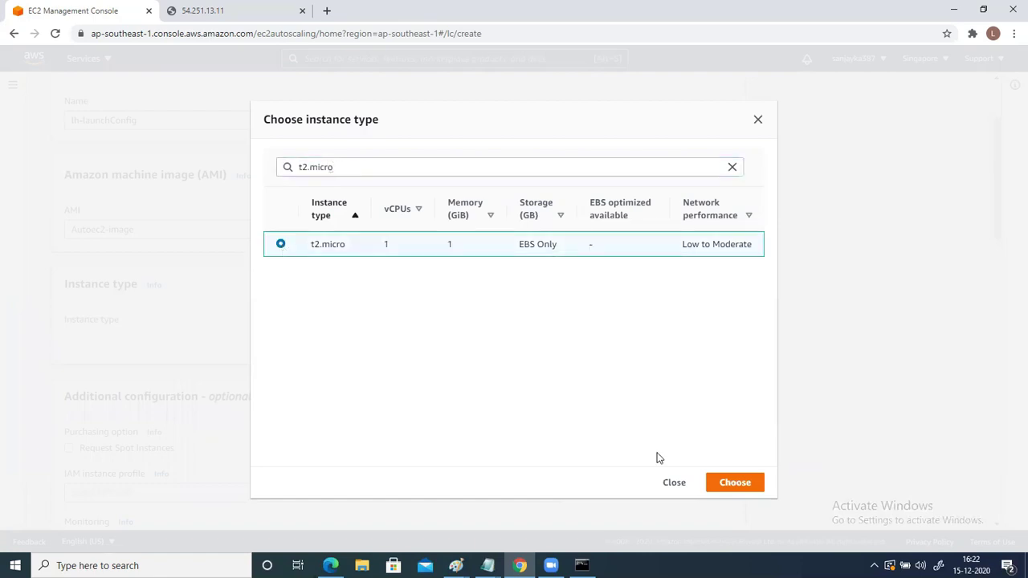
pyautogui.click(737, 486)
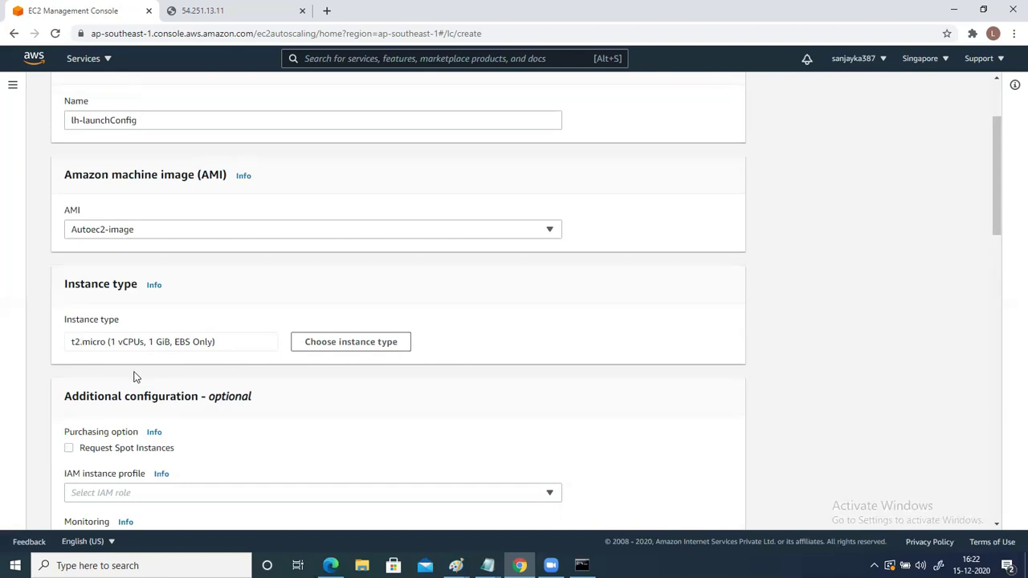
# Step: Try out the Spot Instances request with its maximum price field, turn it off again, and check the available IAM instance profiles
pyautogui.scroll(-1, 139, 371)
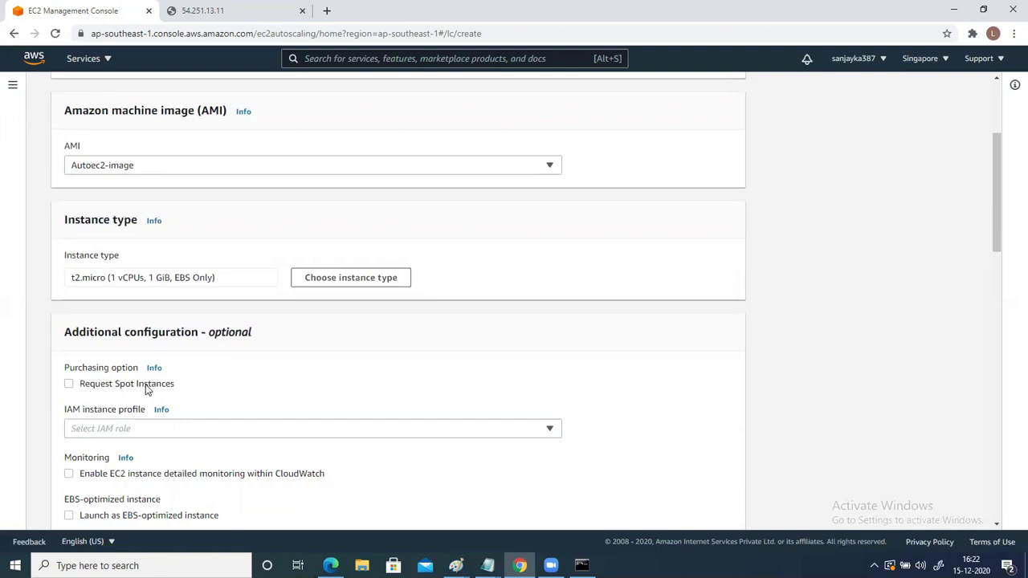
pyautogui.click(69, 385)
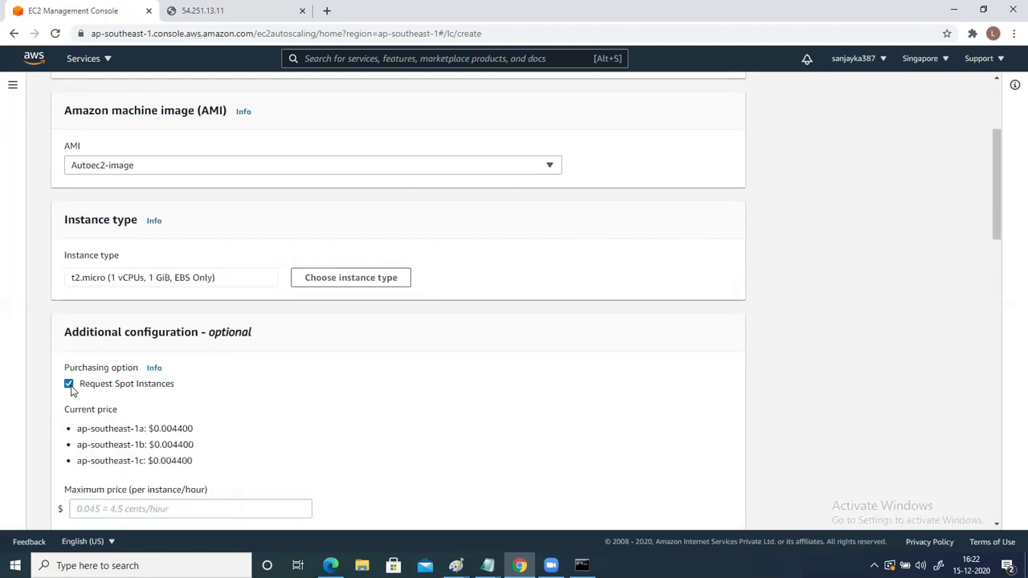
pyautogui.scroll(-1, 133, 409)
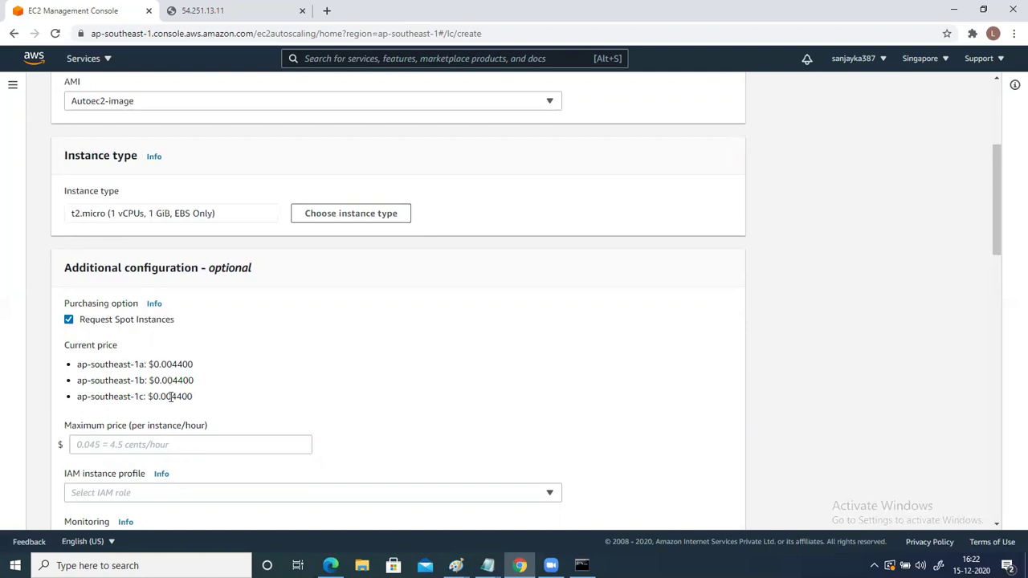
pyautogui.click(96, 444)
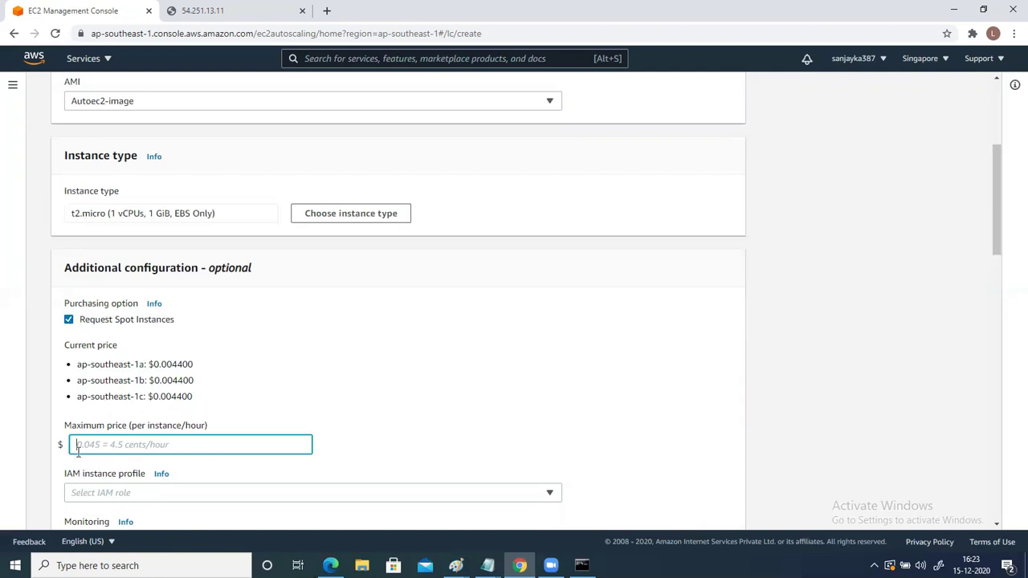
pyautogui.click(68, 321)
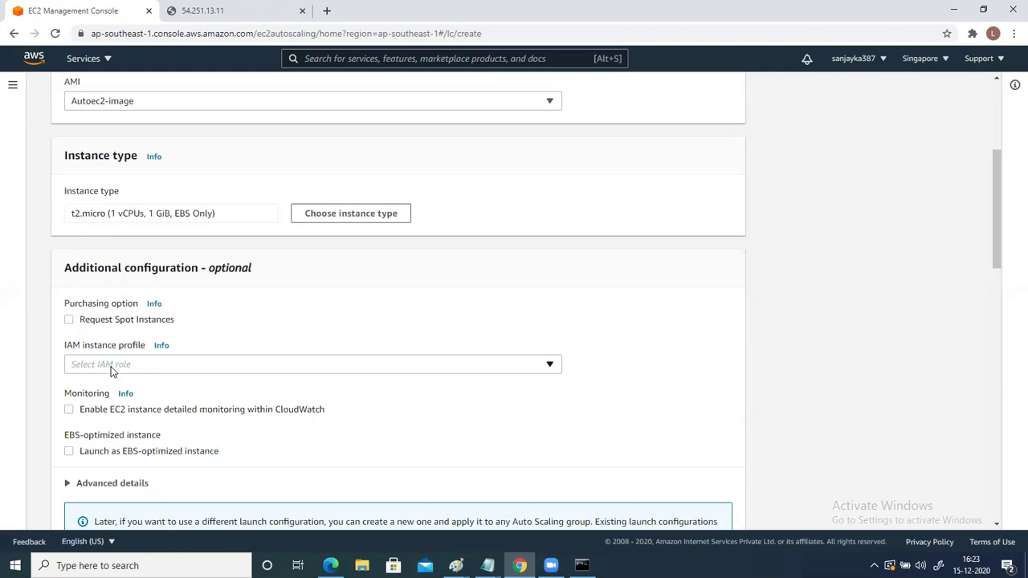
pyautogui.click(106, 366)
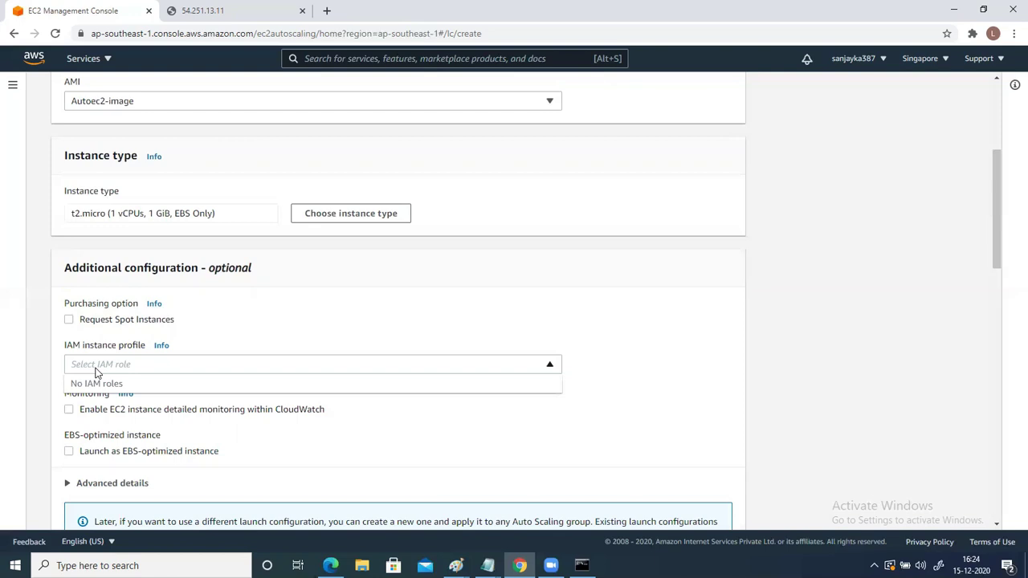
pyautogui.click(49, 420)
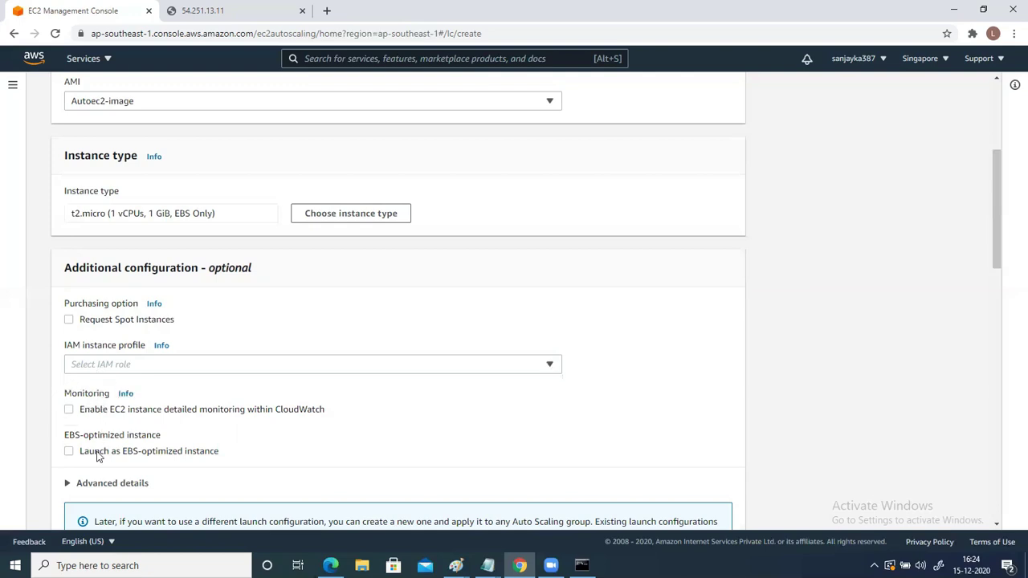
# Step: Enter a user data script as text in the advanced details with the lines #!/bin/bash, sudo su and service httpd start
pyautogui.scroll(-1, 99, 457)
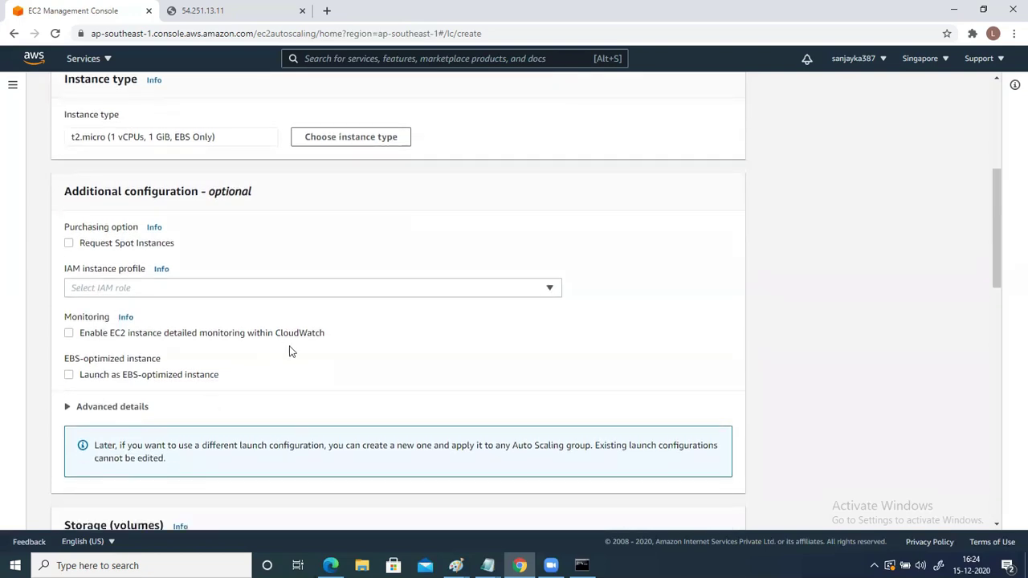
pyautogui.scroll(-2, 294, 377)
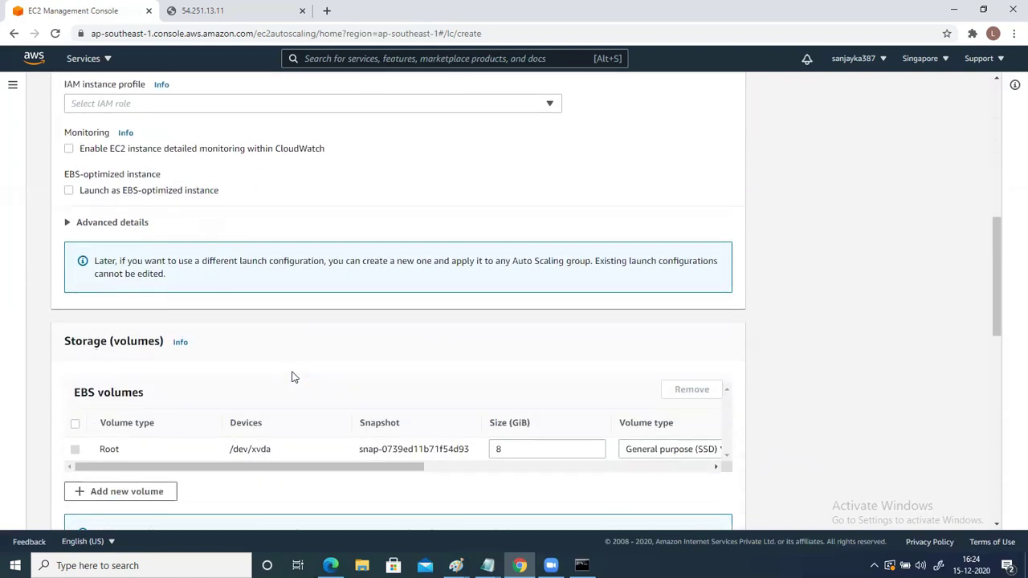
pyautogui.scroll(-1, 293, 377)
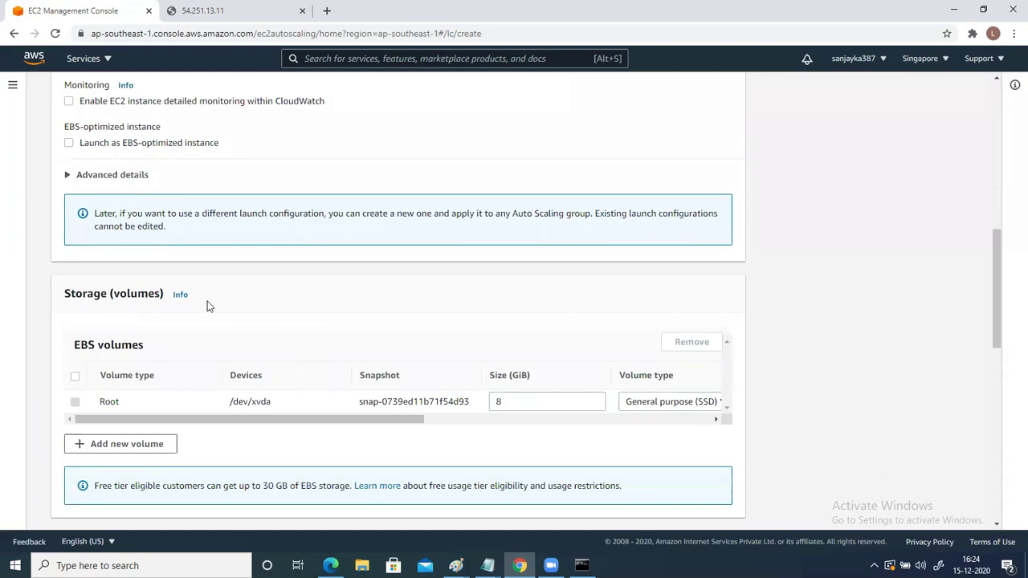
pyautogui.click(66, 177)
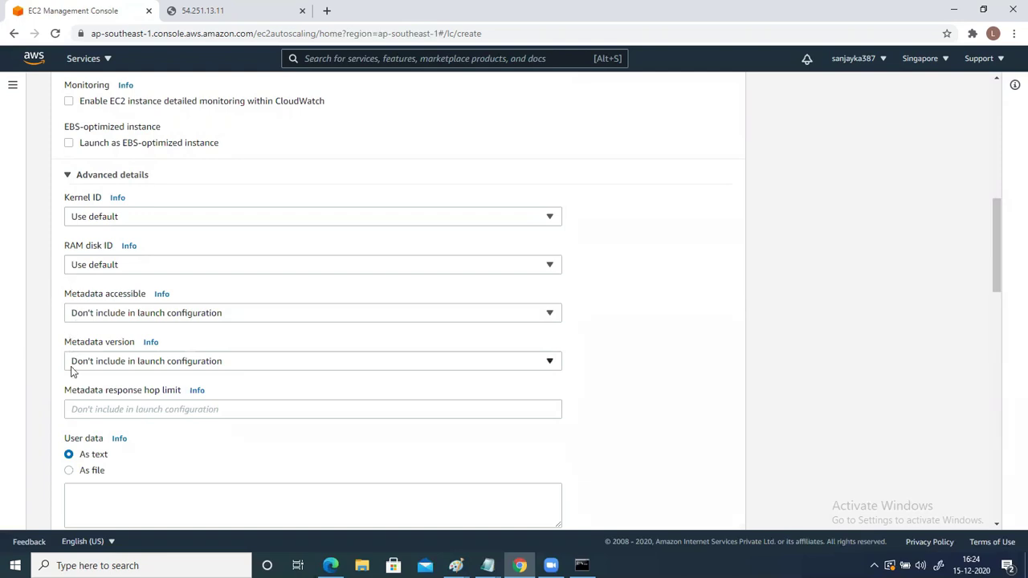
pyautogui.scroll(-3, 71, 412)
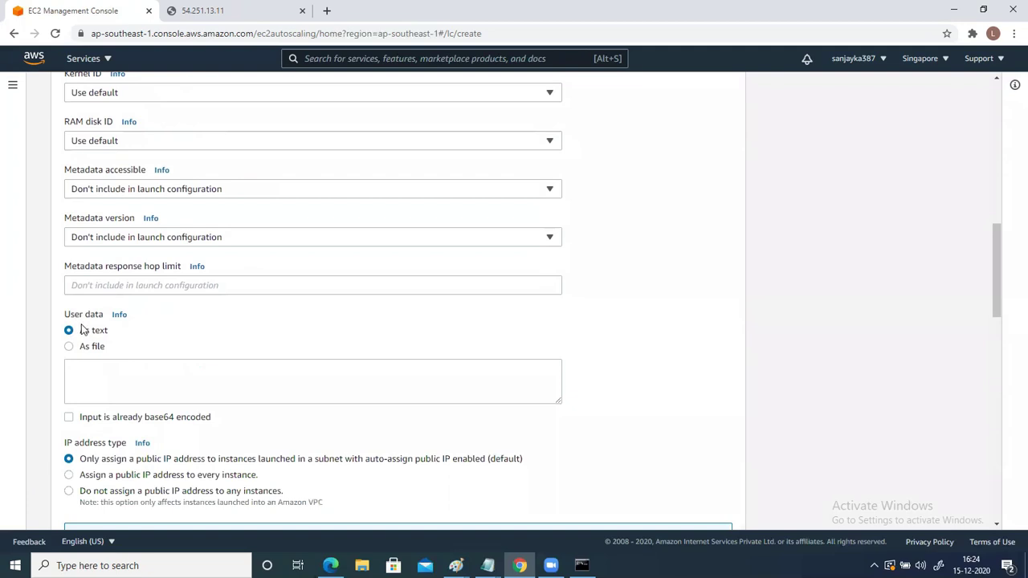
pyautogui.click(82, 369)
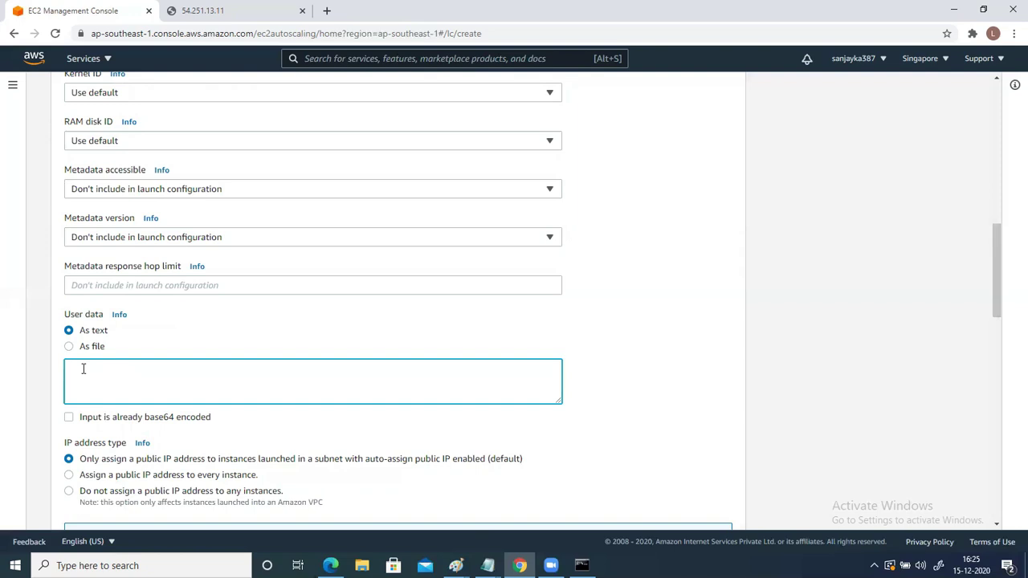
pyautogui.write('#!/bin/bash')
pyautogui.press('Return')
pyautogui.write('sudo su')
pyautogui.press('Return')
pyautogui.write('service httpd start')
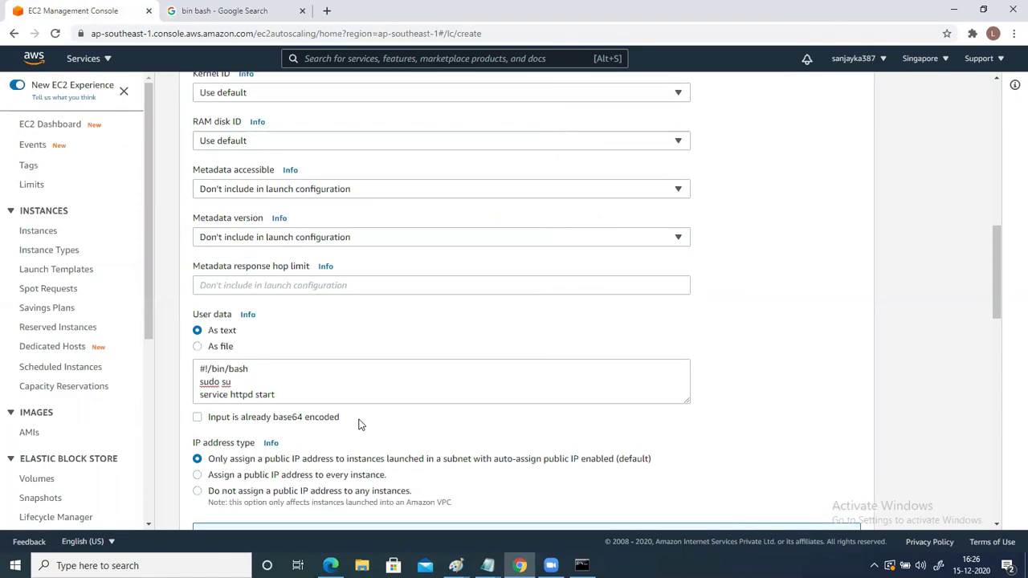
# Step: Review the IP address, storage and security group settings, and consult the auto-scaling group diagram in Paint before returning to the launch configuration
pyautogui.scroll(-3, 361, 424)
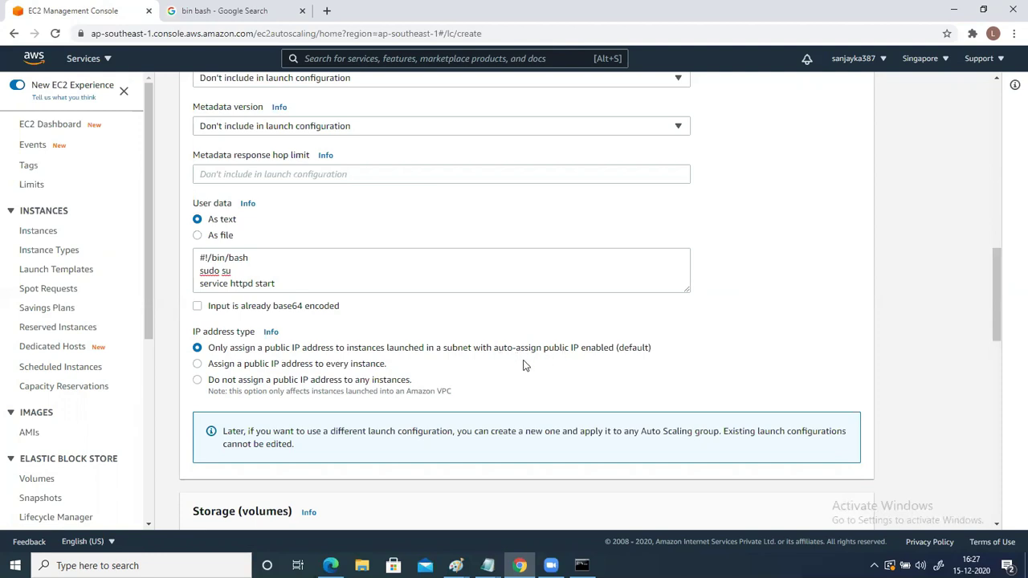
pyautogui.scroll(-5, 524, 366)
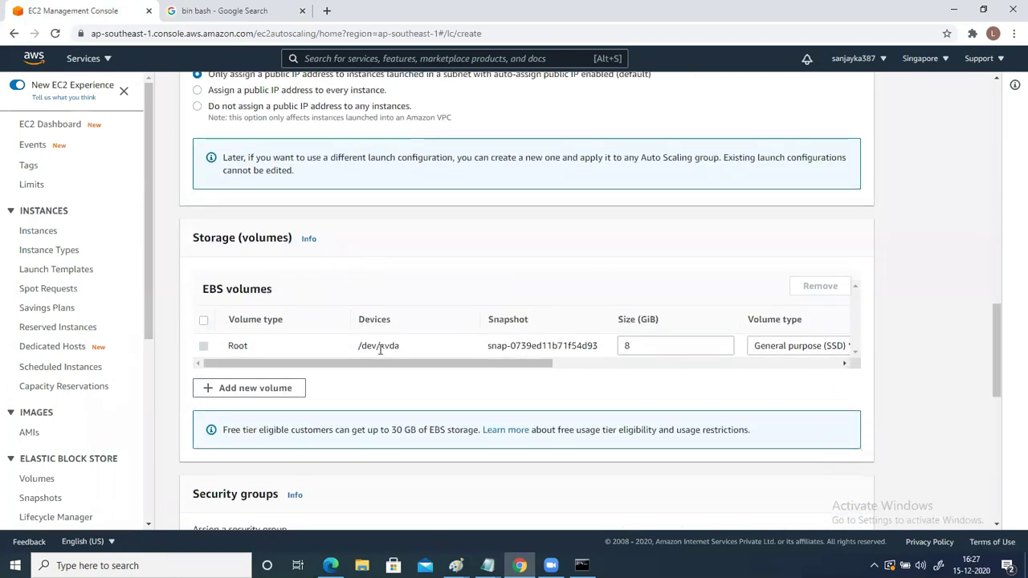
pyautogui.scroll(-2, 415, 363)
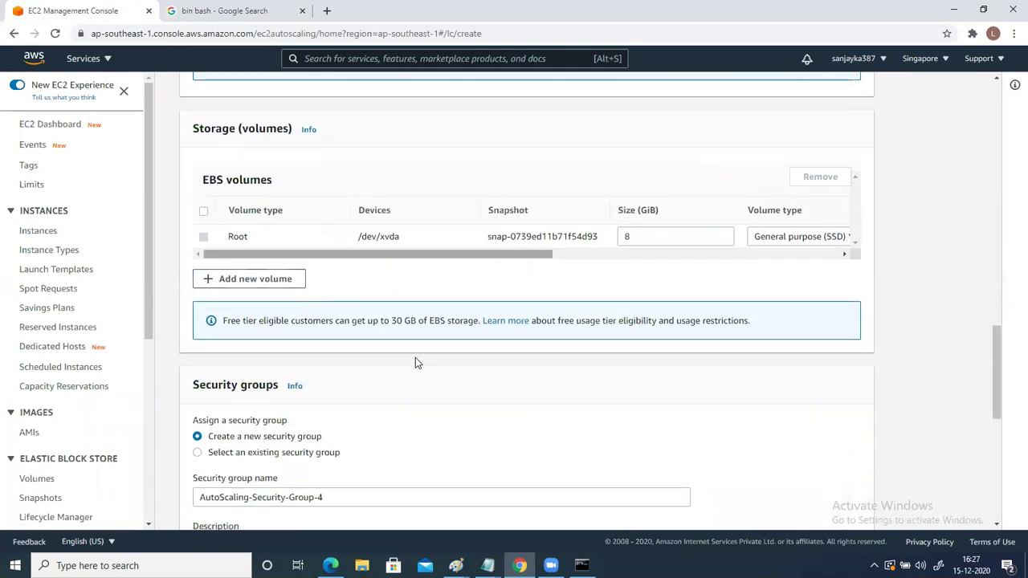
pyautogui.scroll(-3, 416, 363)
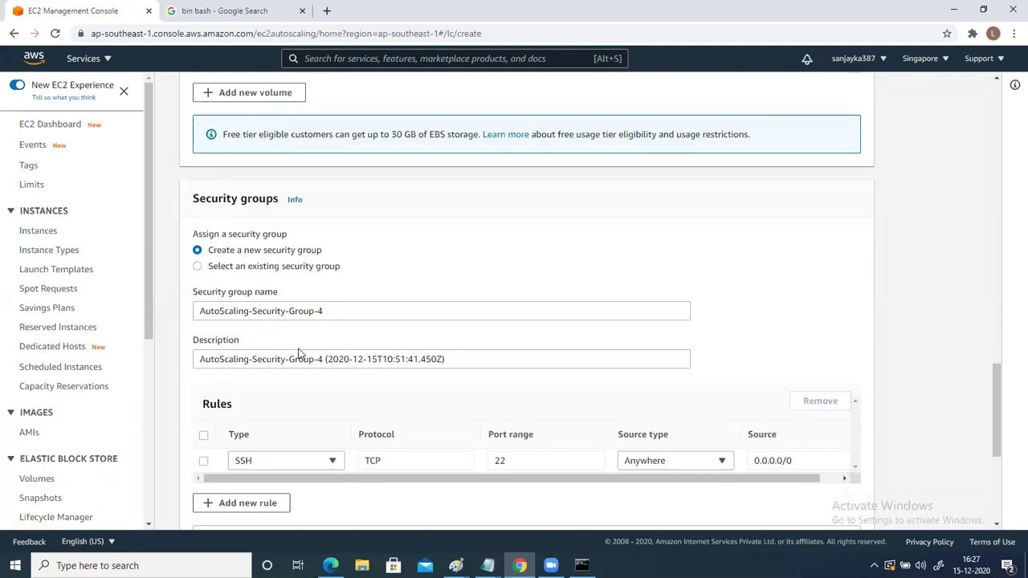
pyautogui.scroll(-2, 287, 388)
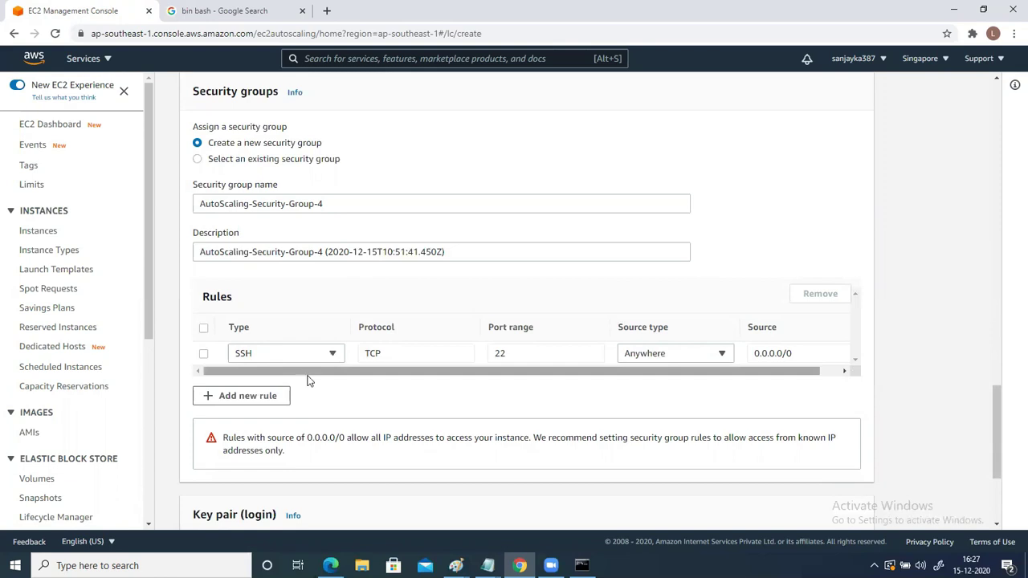
pyautogui.click(460, 569)
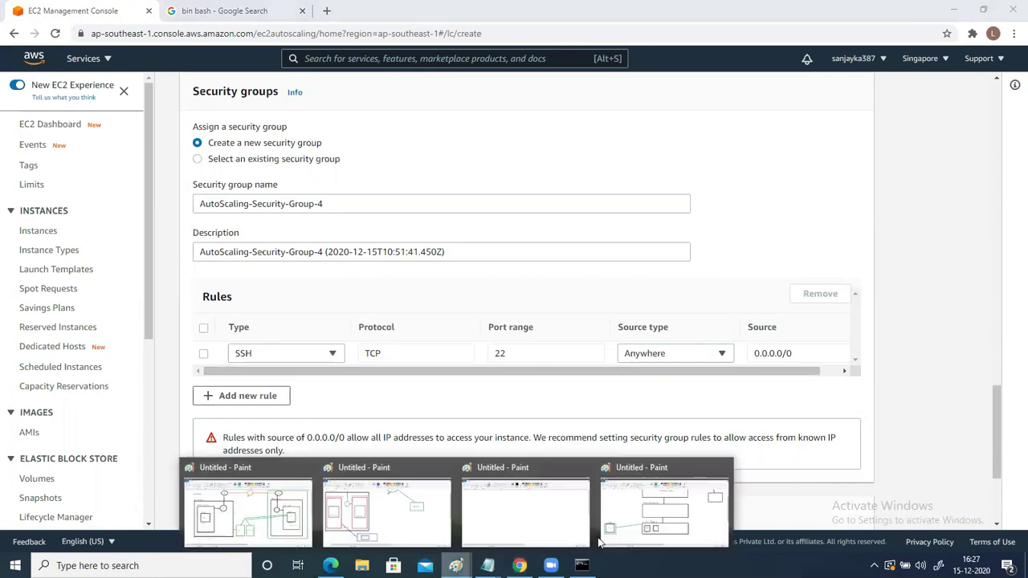
pyautogui.click(645, 535)
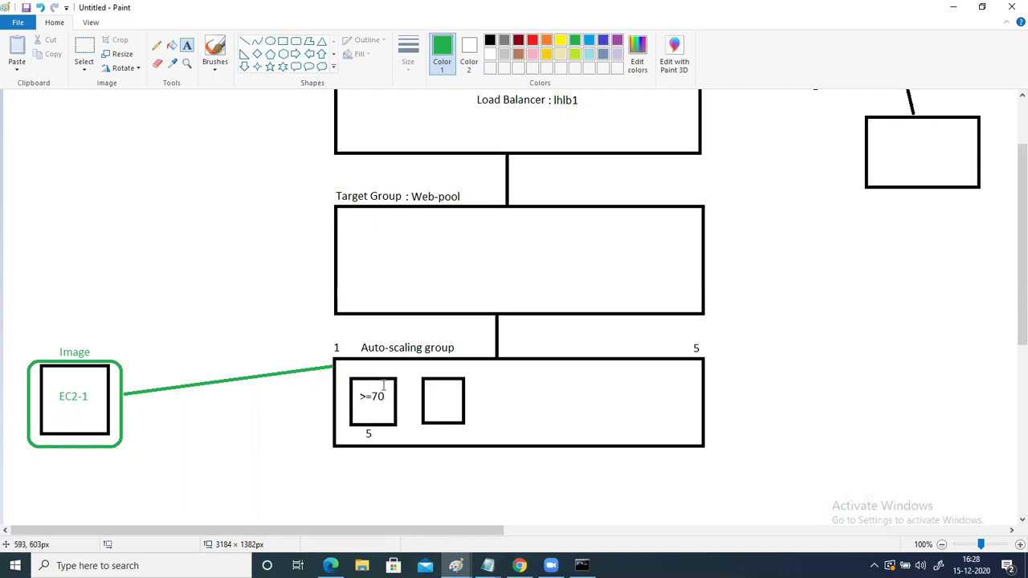
pyautogui.click(950, 8)
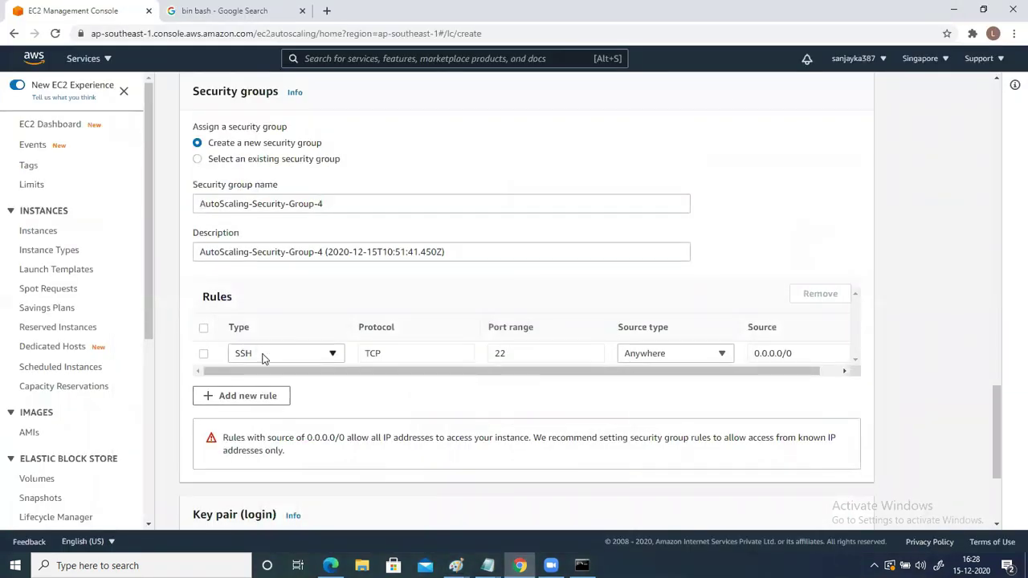
# Step: Add an HTTPS rule to the new security group with its source type set to Anywhere
pyautogui.click(239, 396)
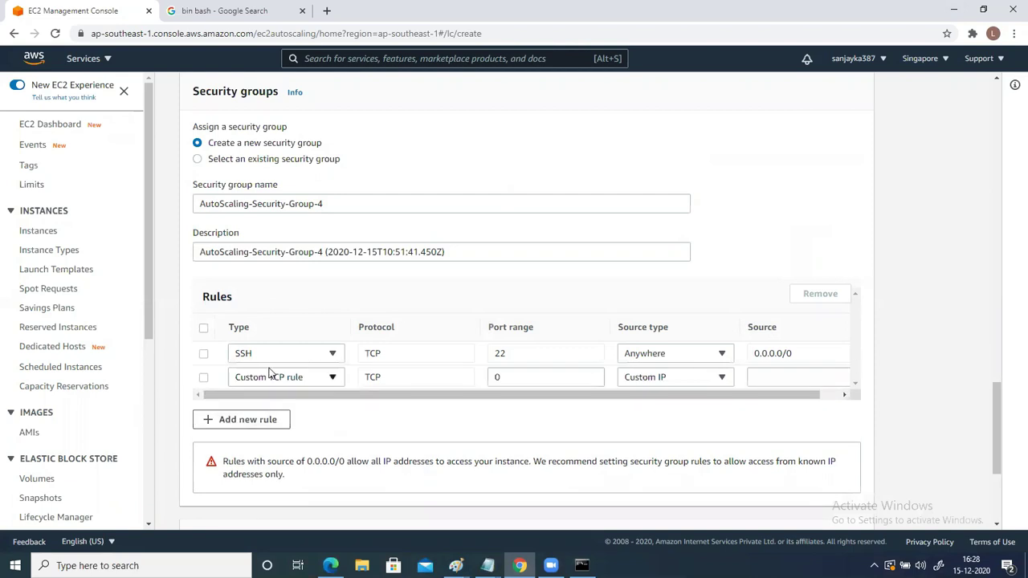
pyautogui.click(269, 376)
pyautogui.scroll(5, 281, 352)
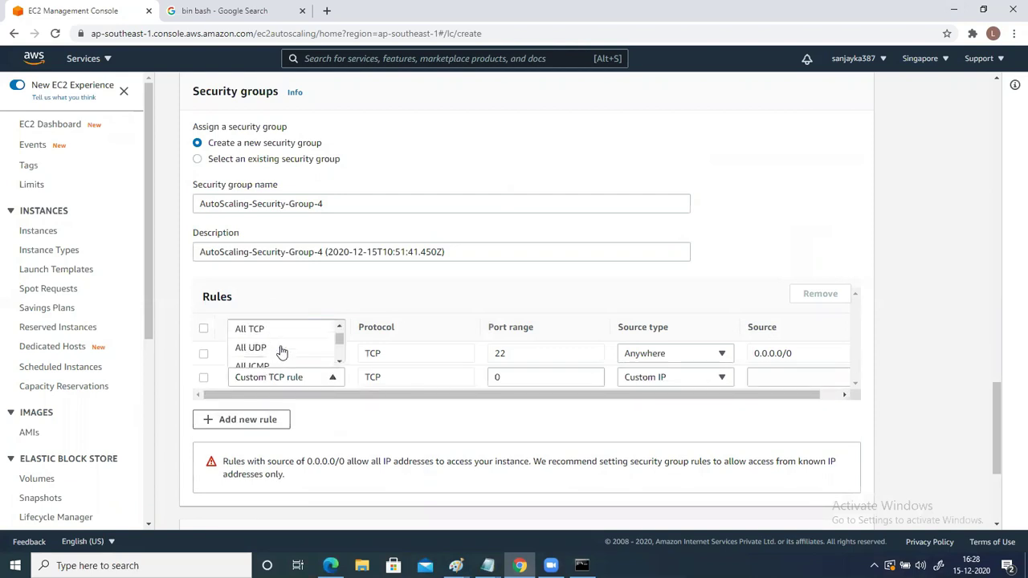
pyautogui.scroll(-1, 281, 352)
pyautogui.scroll(-10, 281, 352)
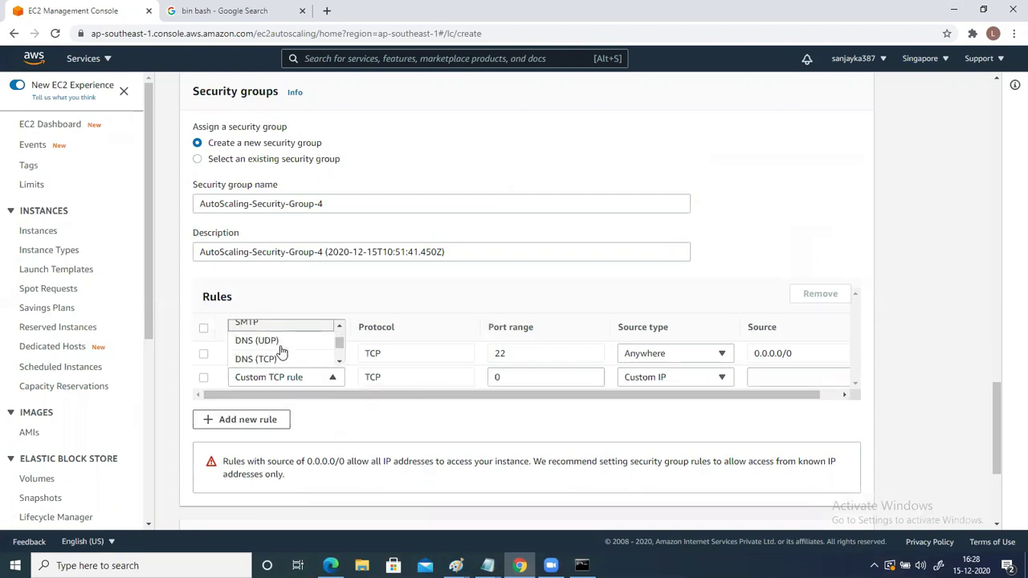
pyautogui.scroll(3, 282, 351)
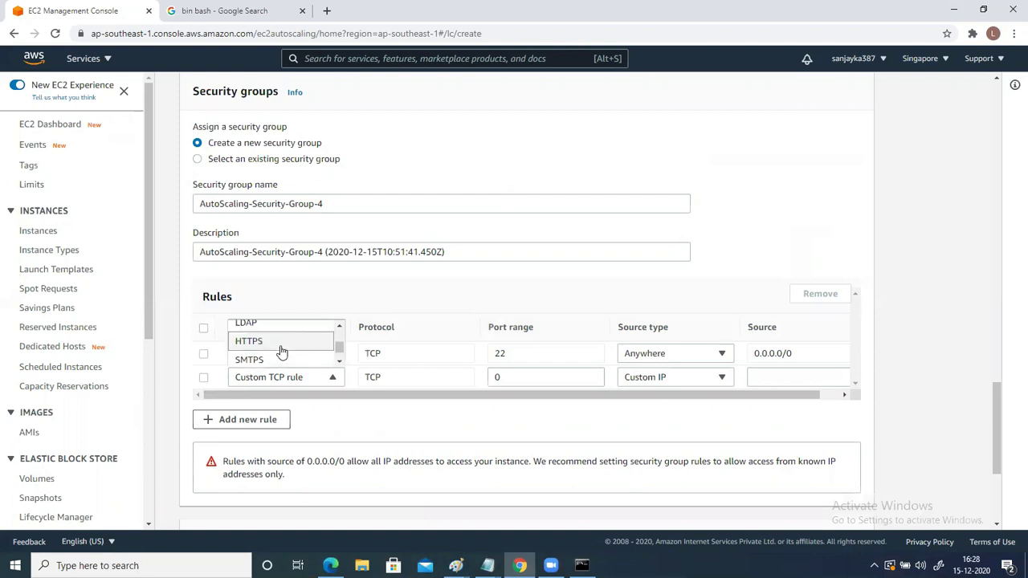
pyautogui.scroll(-3, 281, 352)
pyautogui.scroll(2, 281, 352)
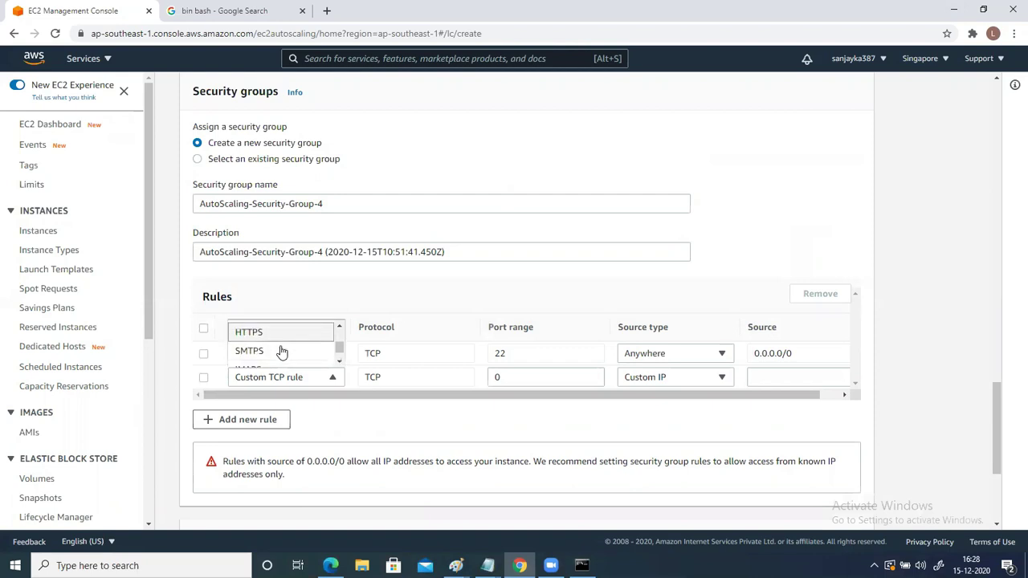
pyautogui.click(283, 336)
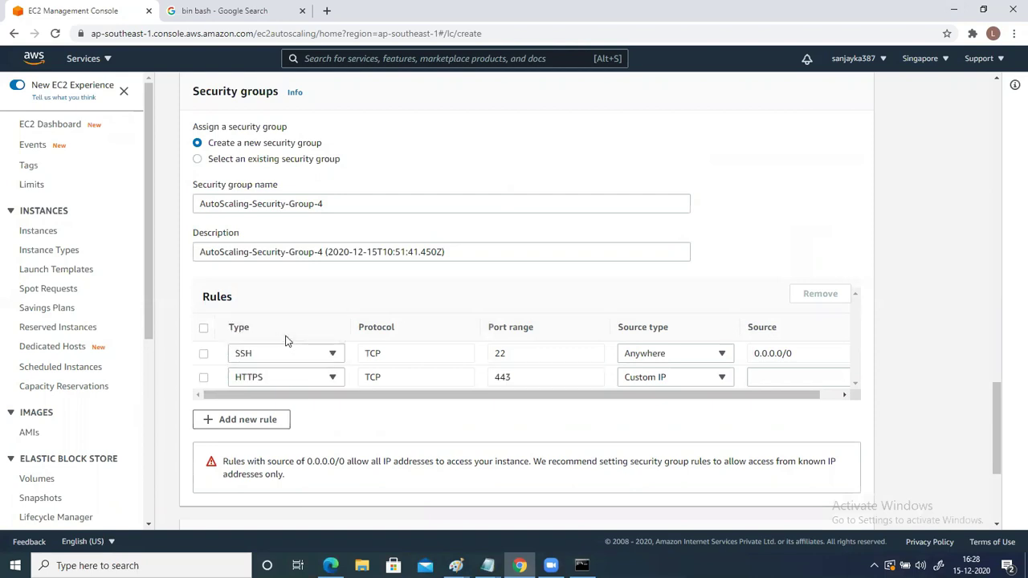
pyautogui.click(658, 378)
pyautogui.click(648, 337)
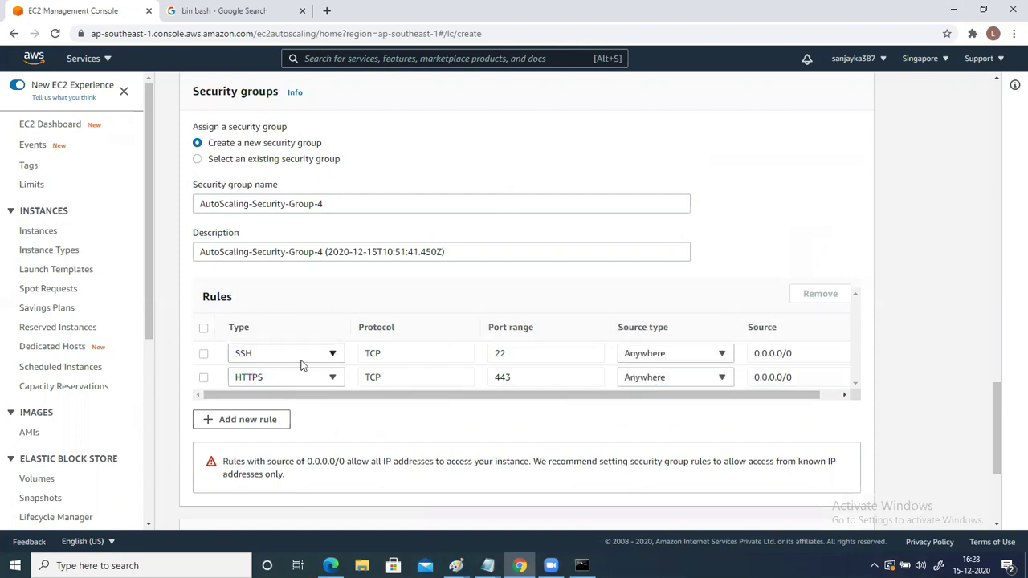
# Step: Add an HTTP rule to the new security group with its source type set to Anywhere
pyautogui.click(243, 420)
pyautogui.click(274, 399)
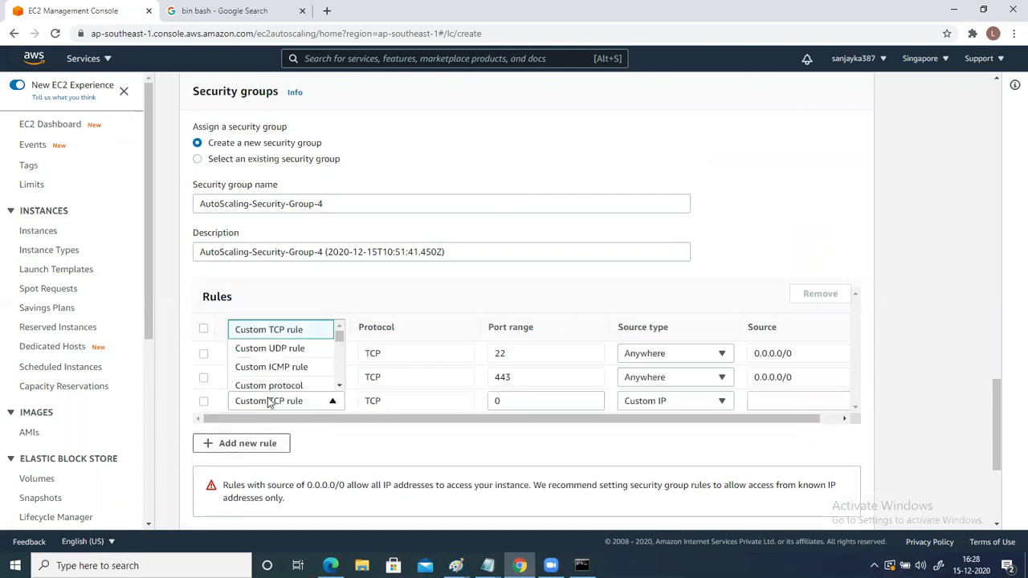
pyautogui.click(338, 390)
pyautogui.click(338, 390)
pyautogui.click(339, 389)
pyautogui.click(338, 389)
pyautogui.click(338, 390)
pyautogui.click(338, 390)
pyautogui.click(338, 389)
pyautogui.click(338, 390)
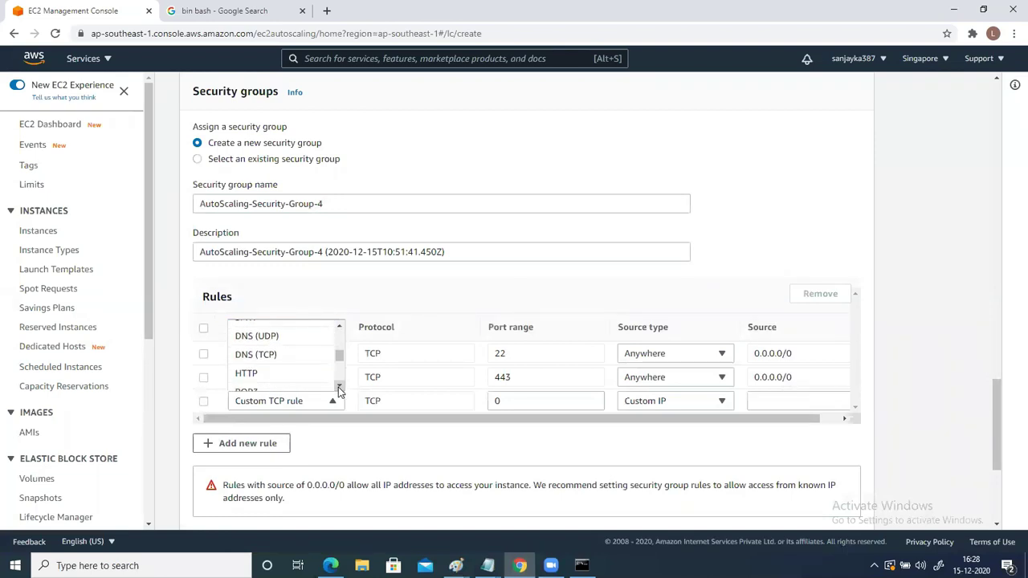
pyautogui.click(293, 376)
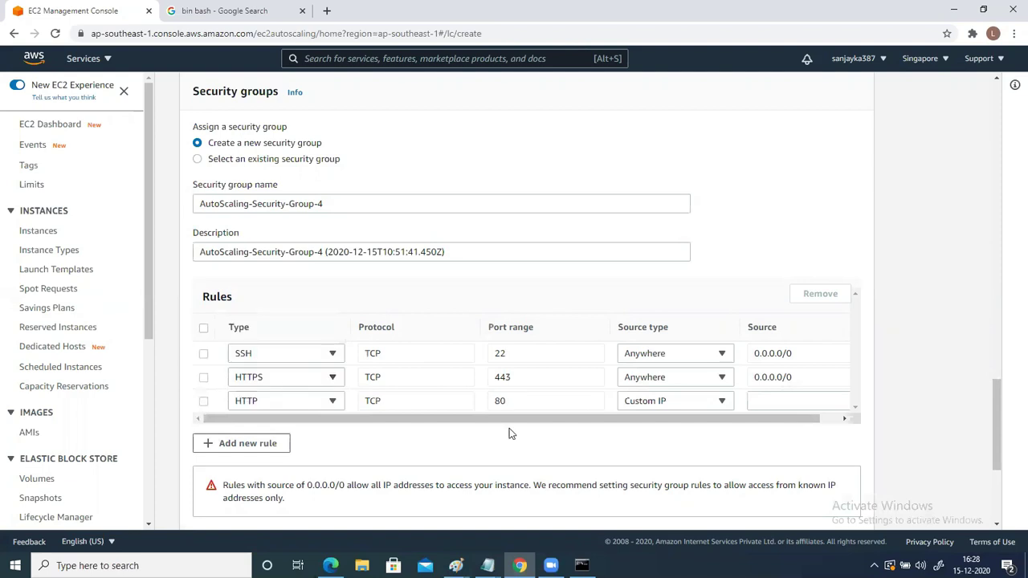
pyautogui.click(670, 403)
pyautogui.click(648, 364)
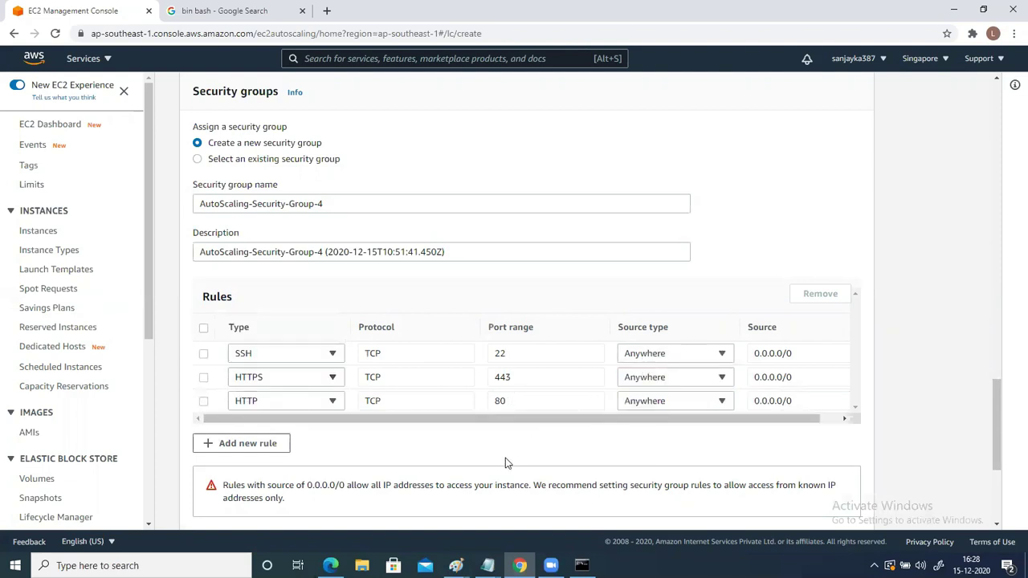
# Step: Choose the existing key pair sinkeyaws for the launch configuration and acknowledge having access to its private key file
pyautogui.scroll(-3, 506, 460)
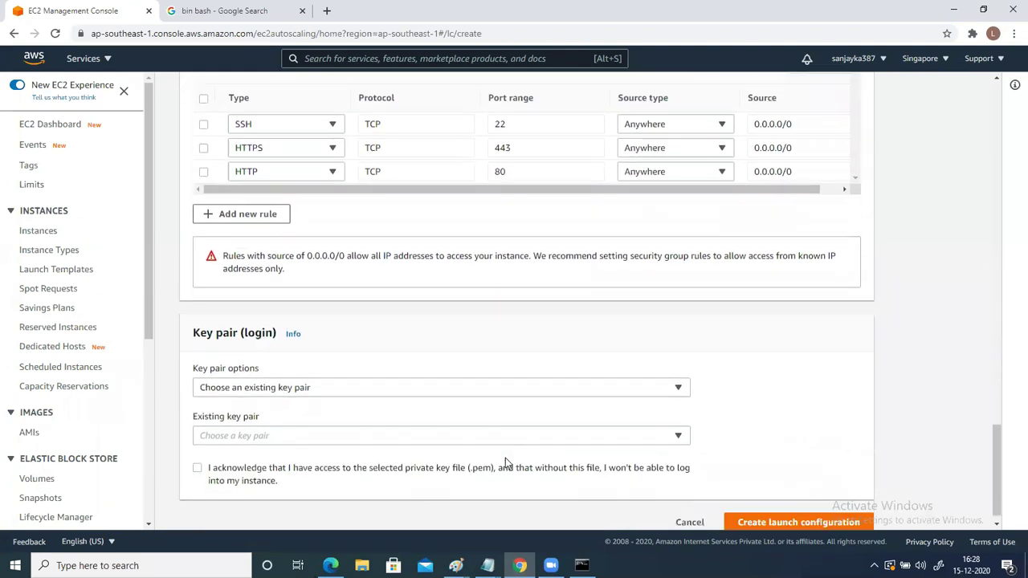
pyautogui.click(254, 438)
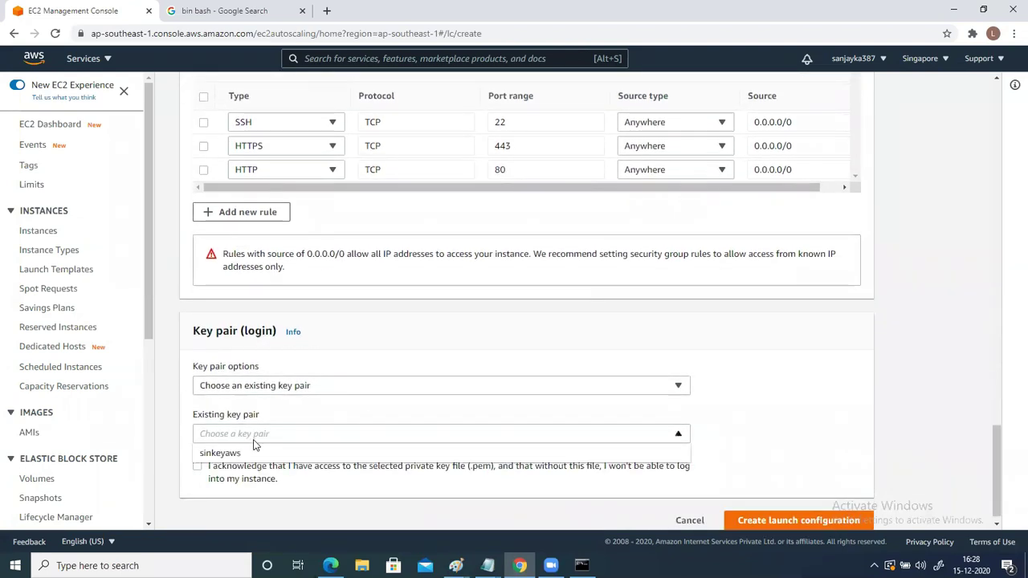
pyautogui.click(227, 455)
pyautogui.click(197, 466)
# Step: Review the security group, storage and user data settings, create the launch configuration and refresh the list of launch configurations
pyautogui.scroll(3, 298, 435)
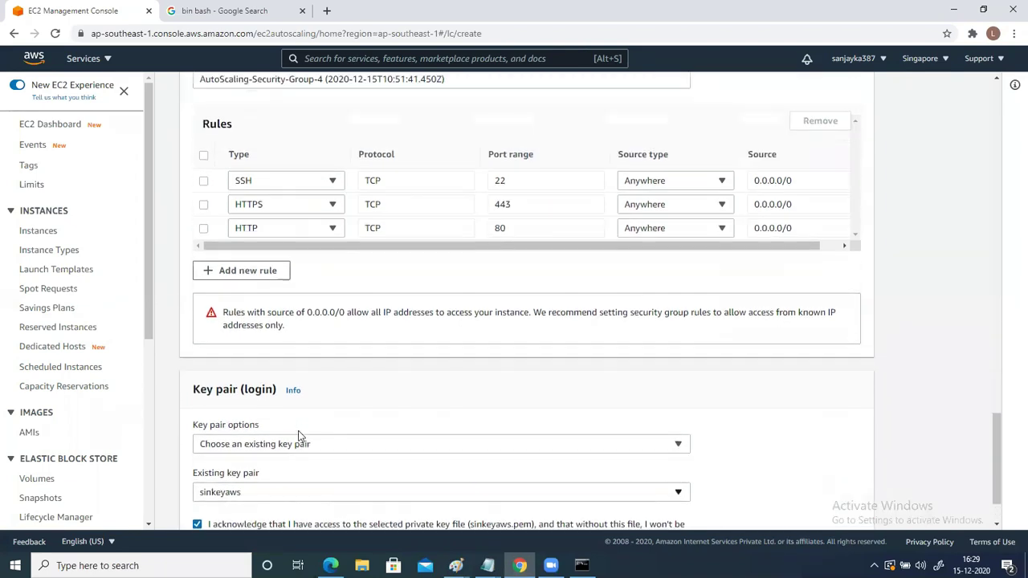
pyautogui.scroll(5, 298, 436)
pyautogui.scroll(-3, 298, 431)
pyautogui.scroll(2, 298, 431)
pyautogui.scroll(9, 298, 435)
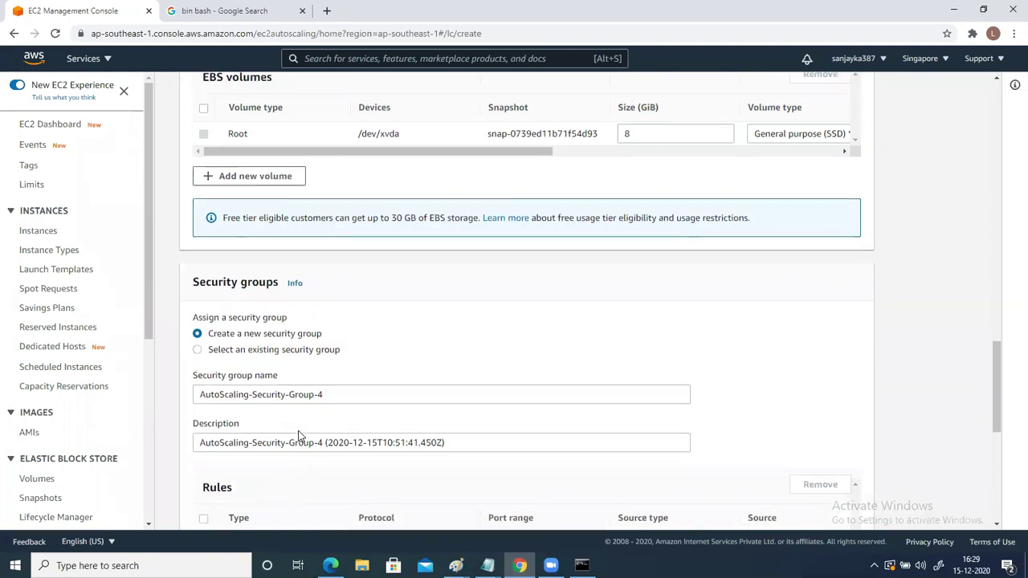
pyautogui.scroll(13, 298, 436)
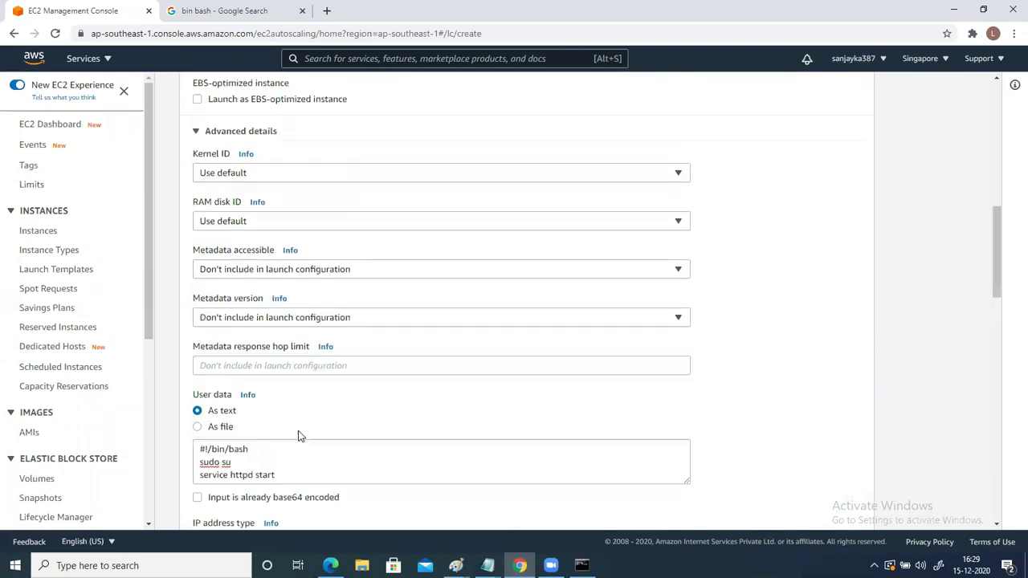
pyautogui.scroll(-20, 298, 436)
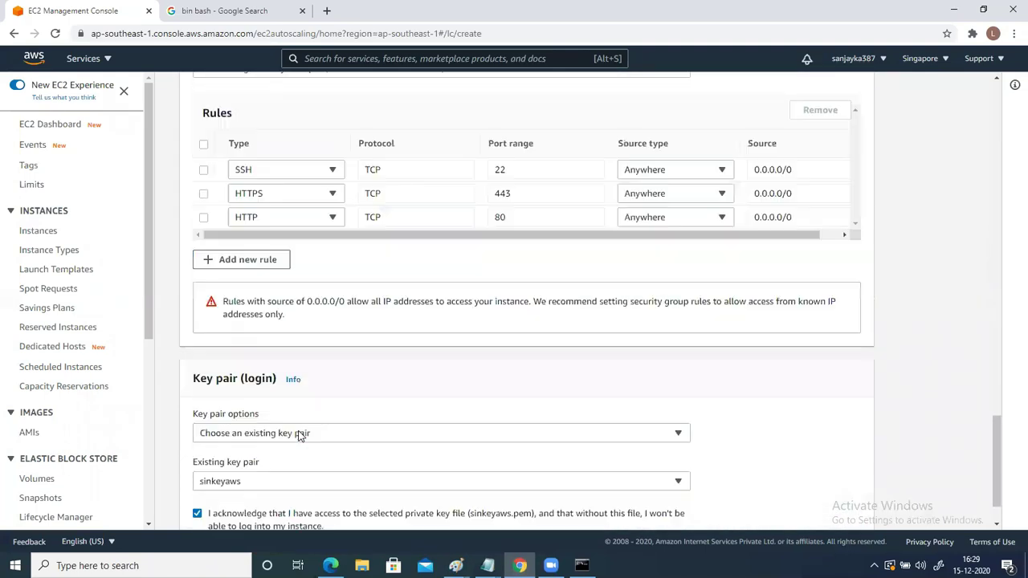
pyautogui.click(747, 503)
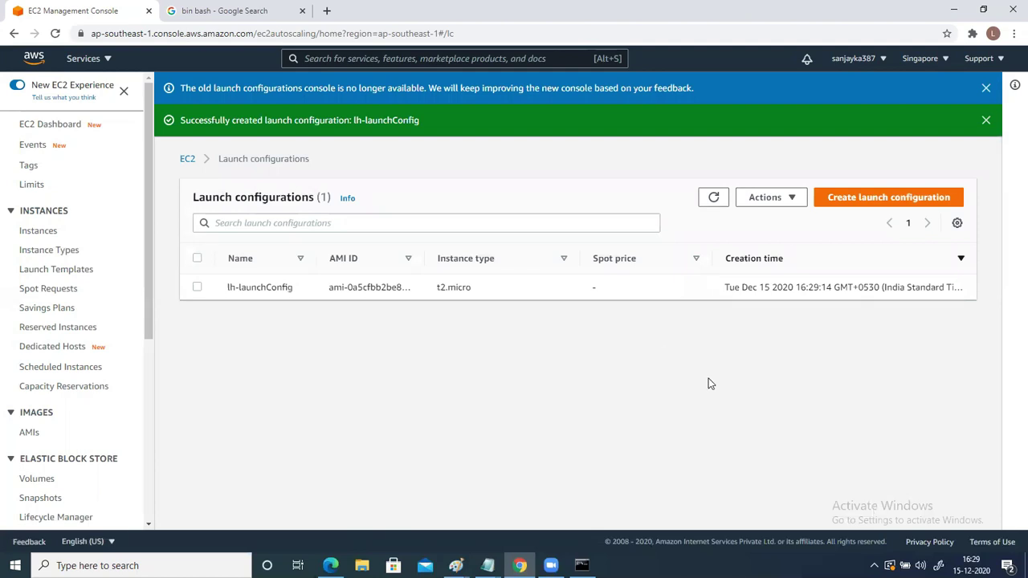
pyautogui.click(710, 207)
pyautogui.click(710, 206)
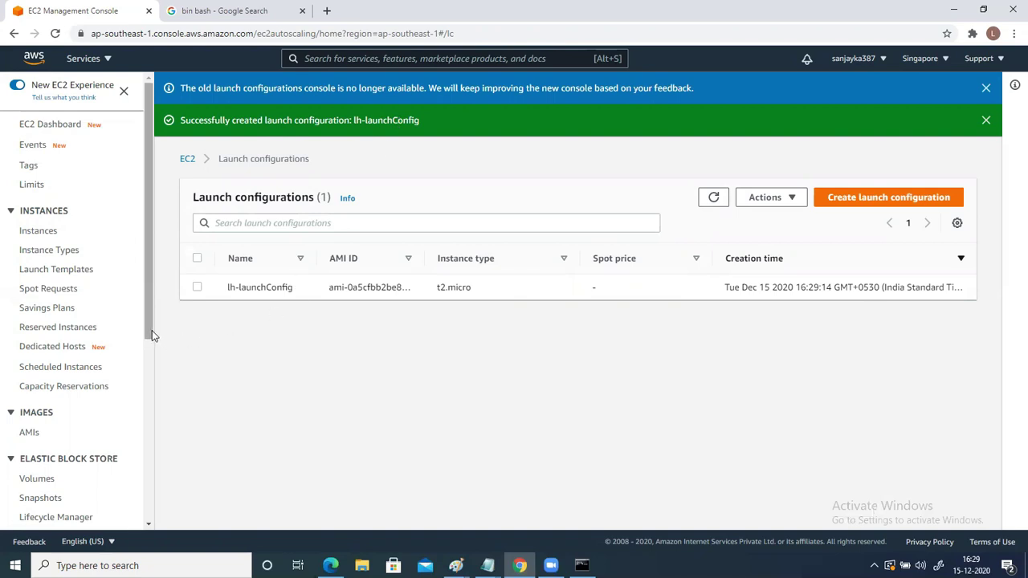
# Step: Start creating a new Auto Scaling group and name it lh-auto
pyautogui.moveTo(152, 338); pyautogui.dragTo(135, 521)
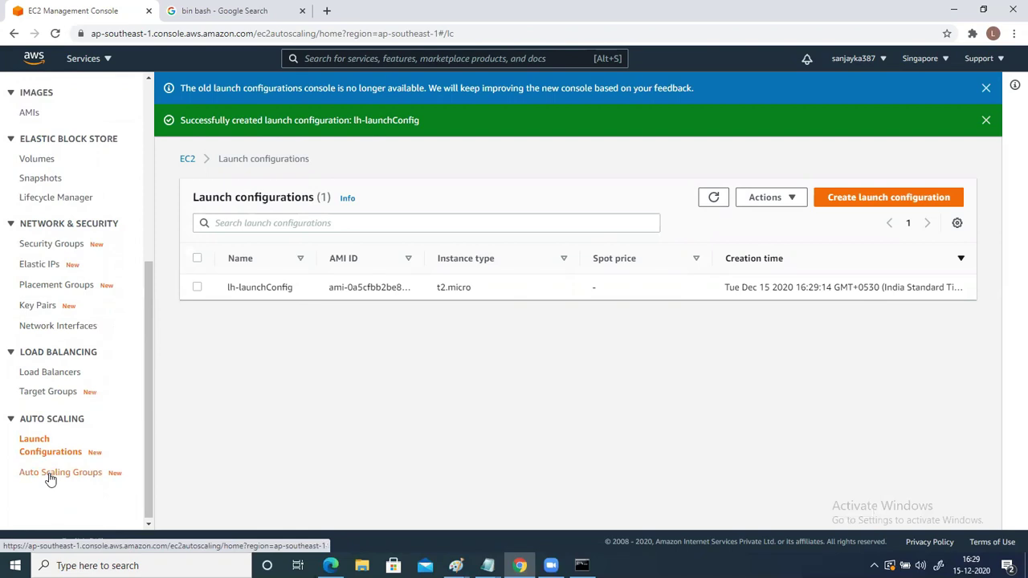
pyautogui.click(50, 477)
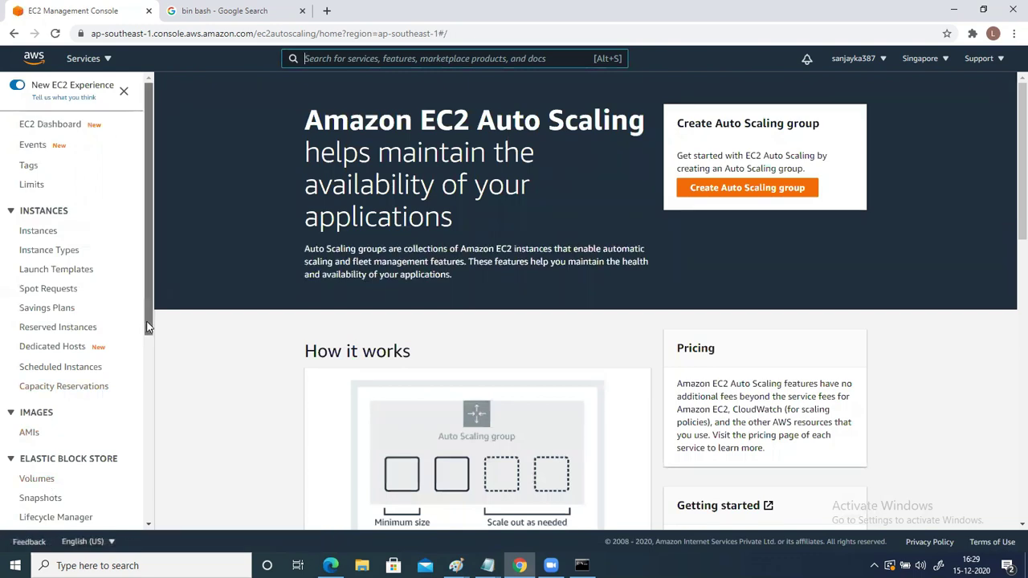
pyautogui.moveTo(147, 326); pyautogui.dragTo(114, 511)
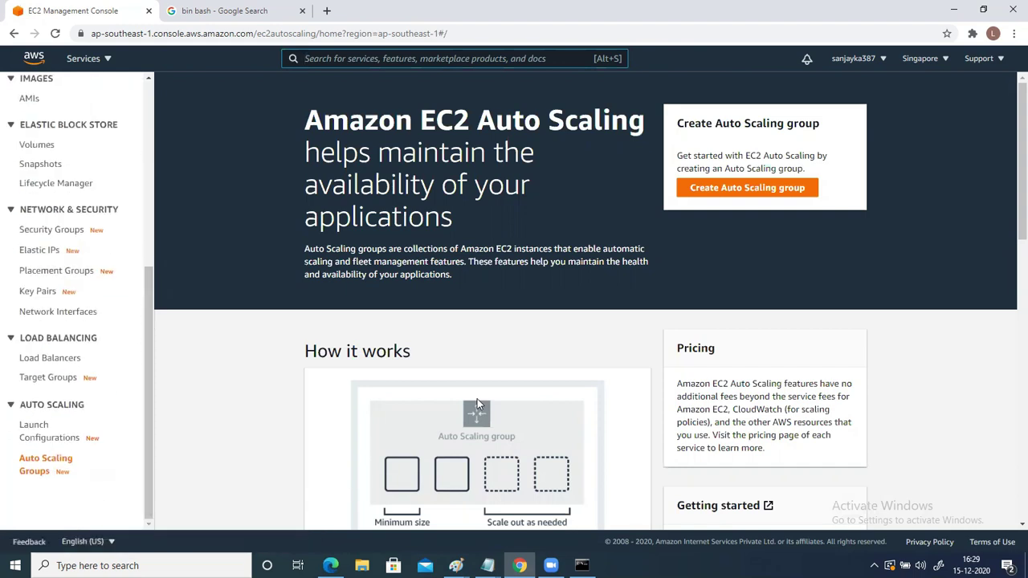
pyautogui.click(721, 190)
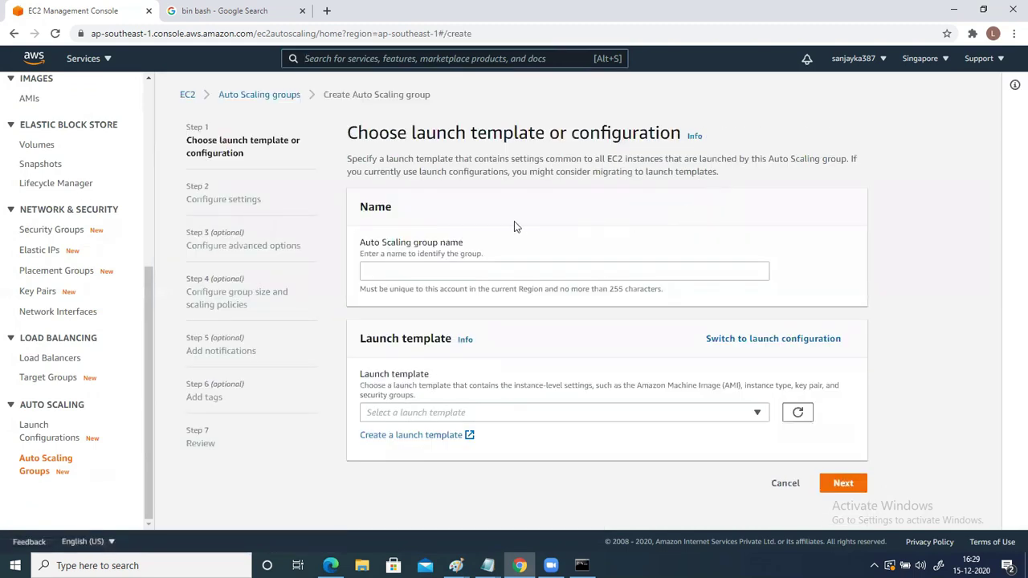
pyautogui.click(378, 271)
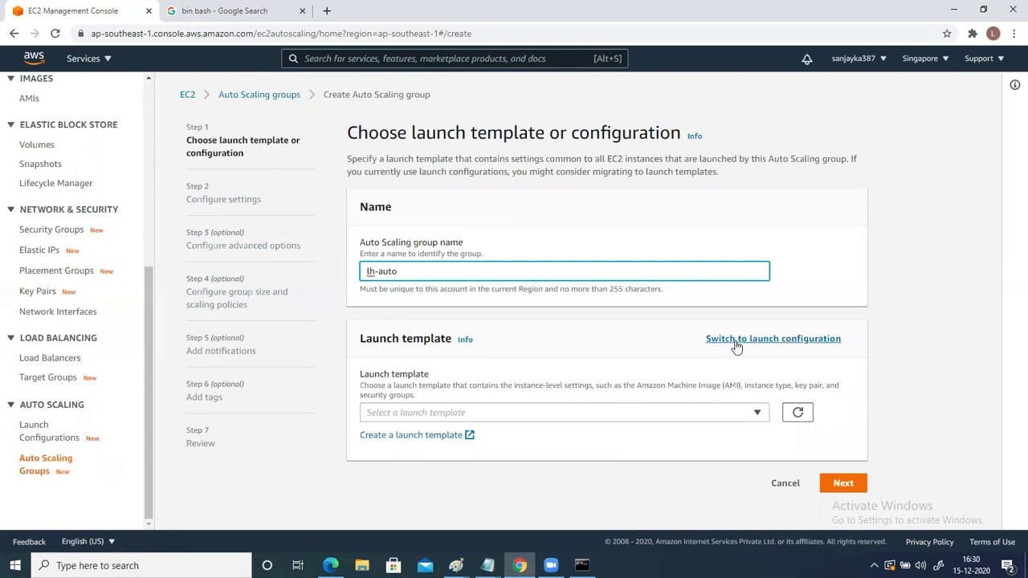
# Step: Base the Auto Scaling group on a launch configuration instead of a template, select lh-launchConfig, and continue to the network settings
pyautogui.click(800, 342)
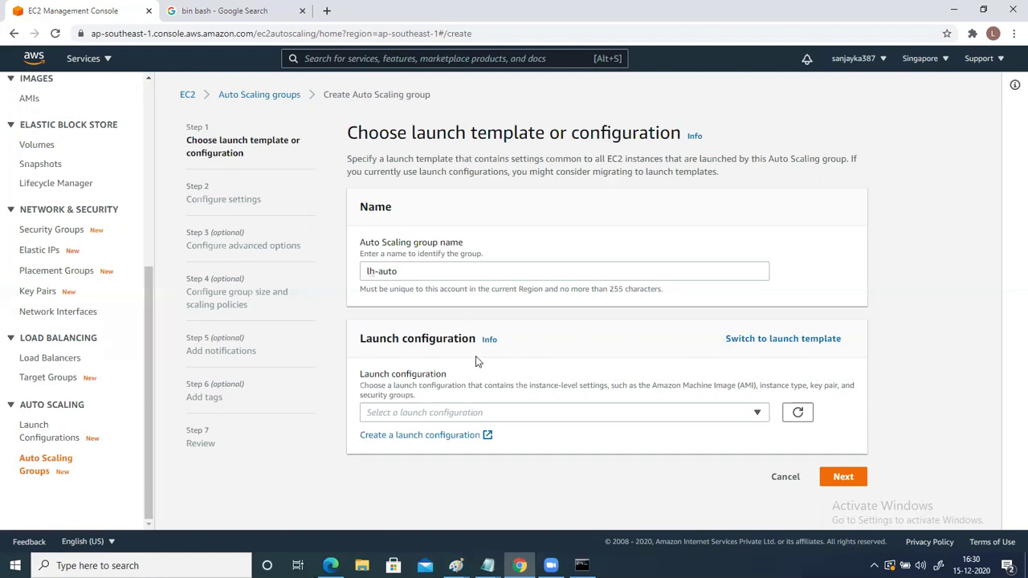
pyautogui.click(757, 414)
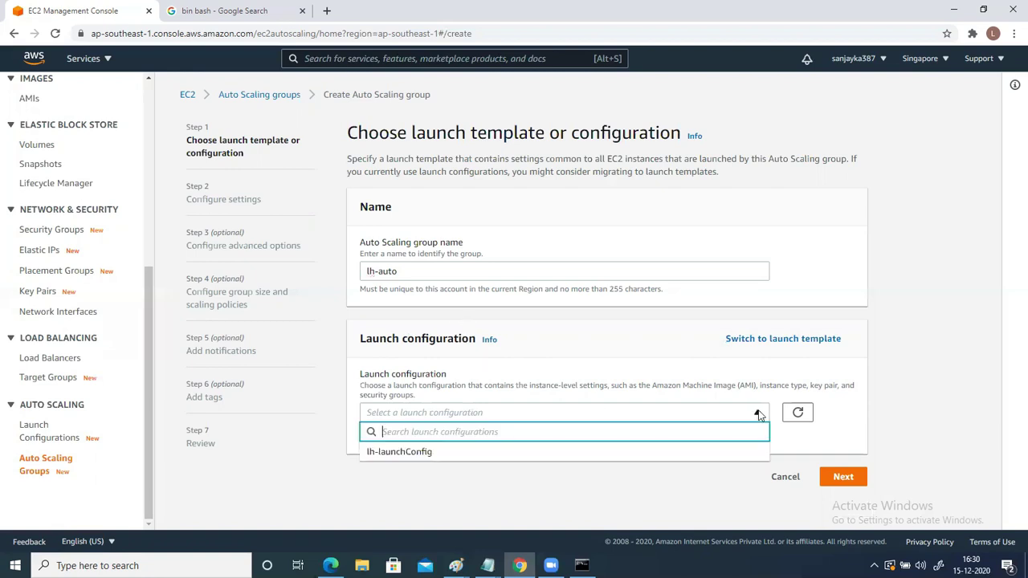
pyautogui.click(407, 454)
pyautogui.scroll(-1, 442, 431)
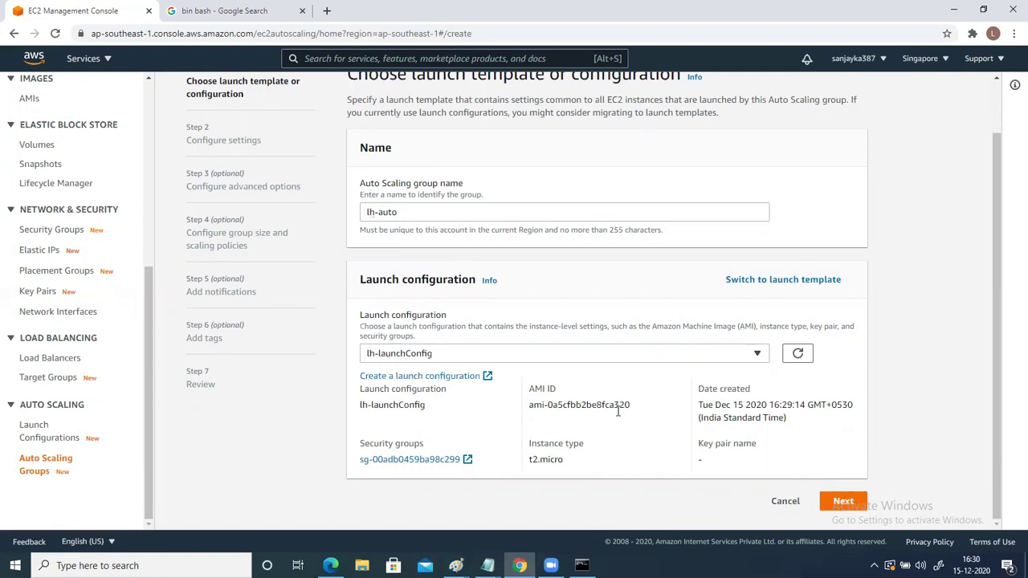
pyautogui.click(845, 505)
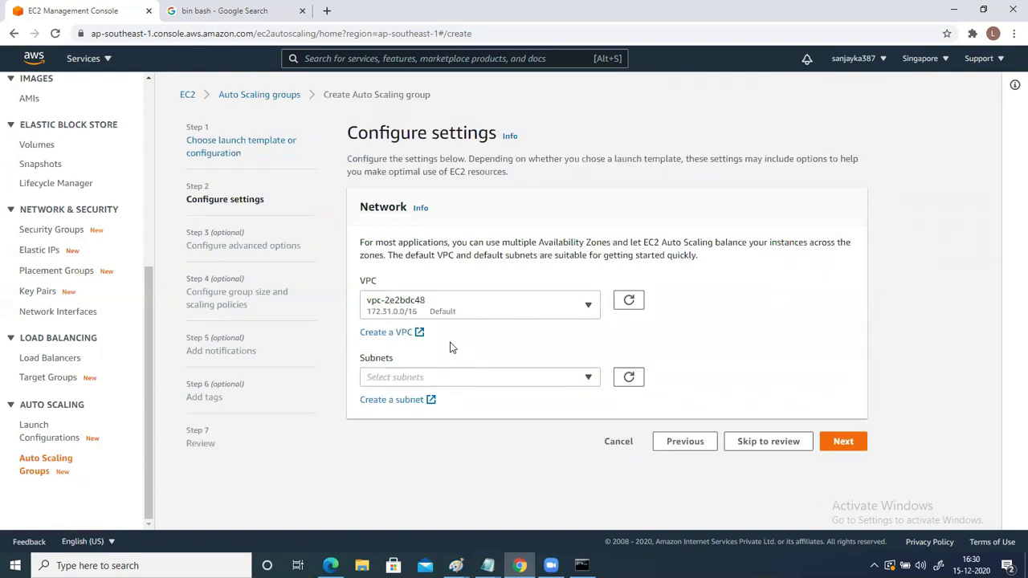
# Step: Choose the default VPC with the ap-southeast-1a, ap-southeast-1b and ap-southeast-1c subnets, and continue to the advanced options
pyautogui.click(373, 306)
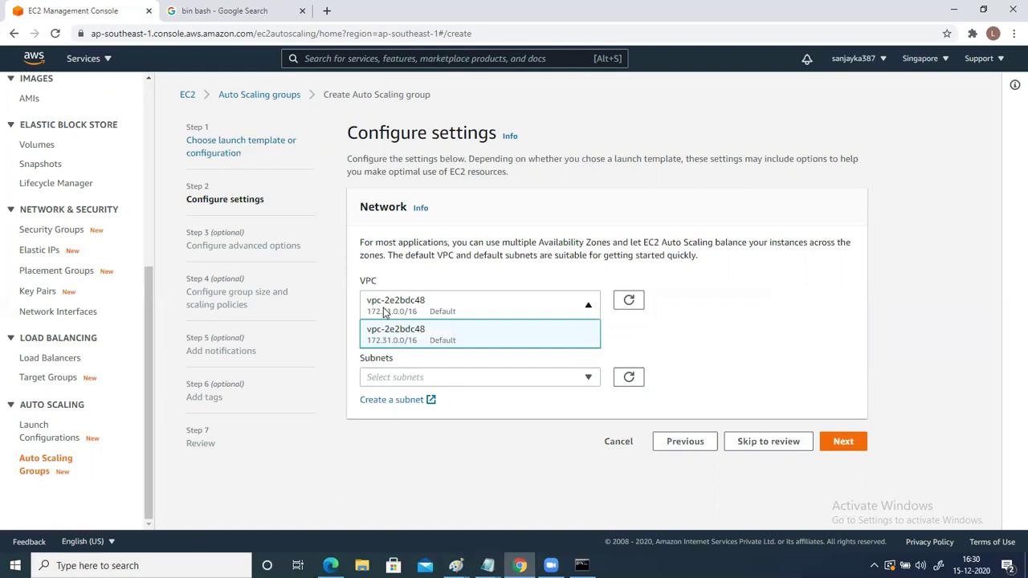
pyautogui.click(394, 336)
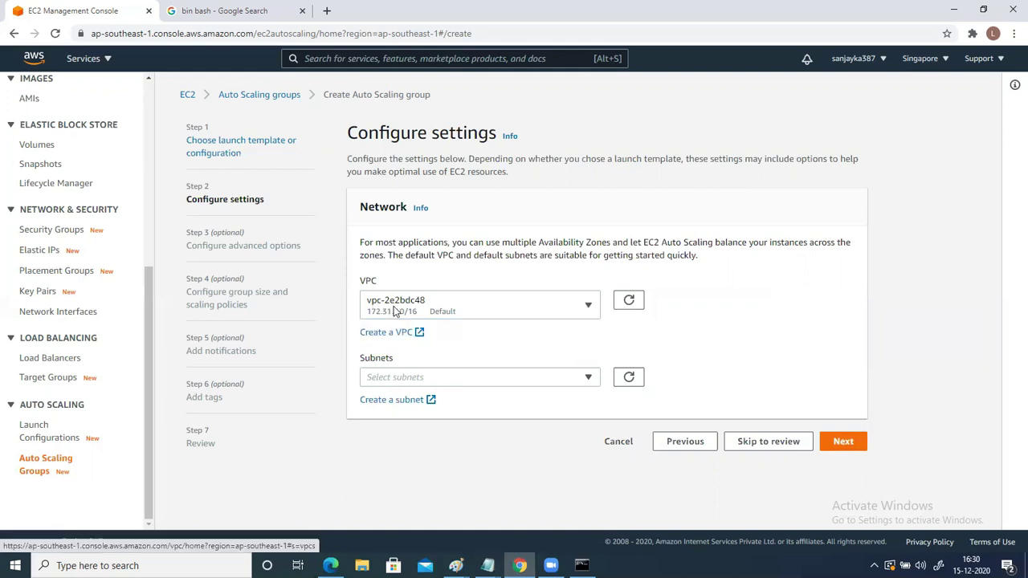
pyautogui.click(388, 382)
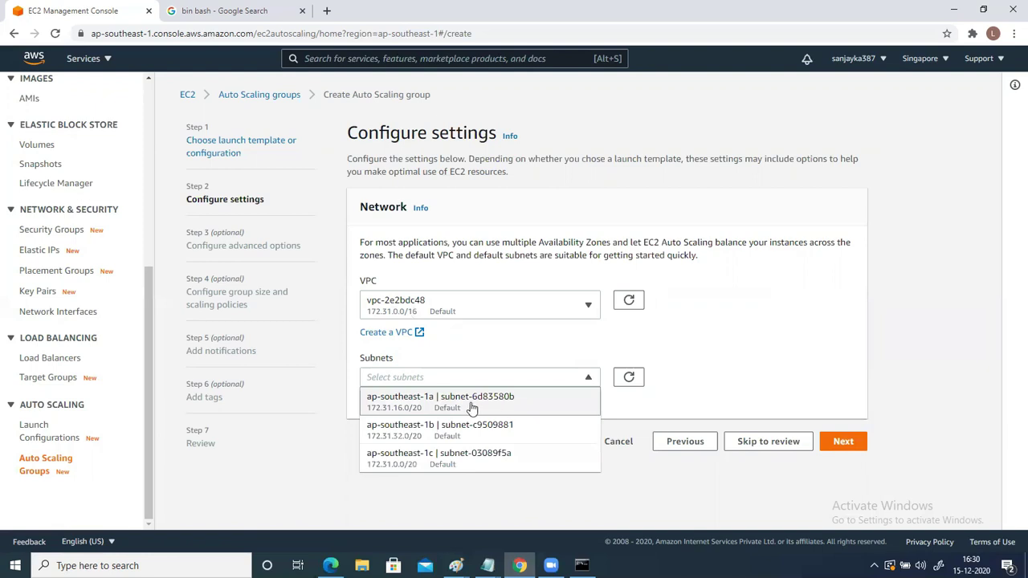
pyautogui.click(454, 403)
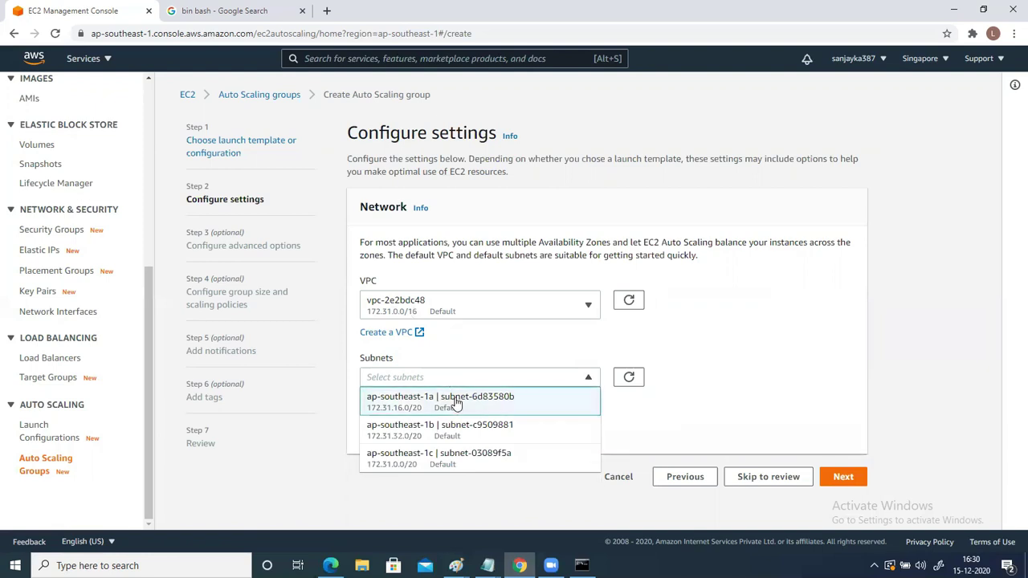
pyautogui.click(461, 431)
pyautogui.click(462, 464)
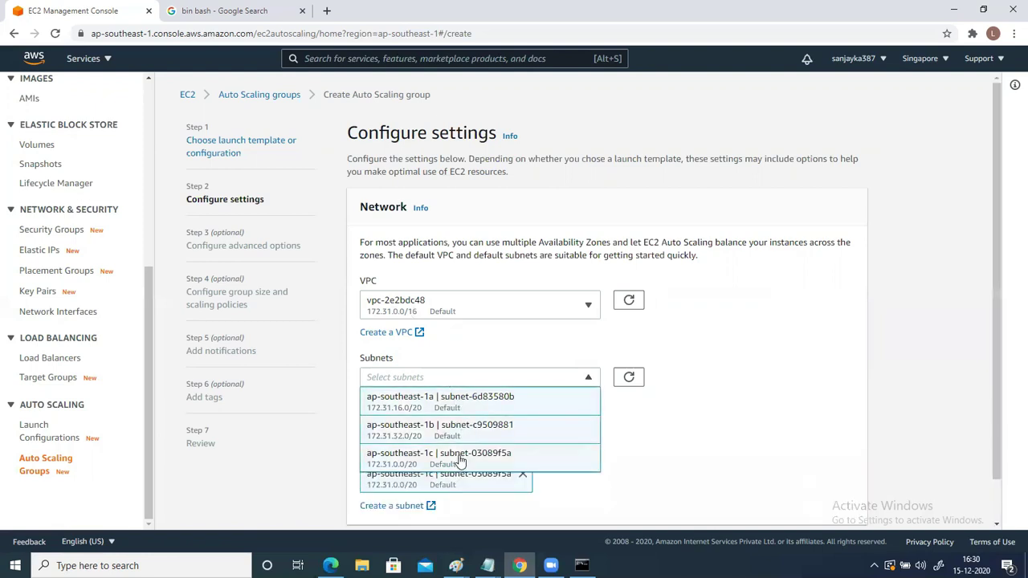
pyautogui.click(735, 466)
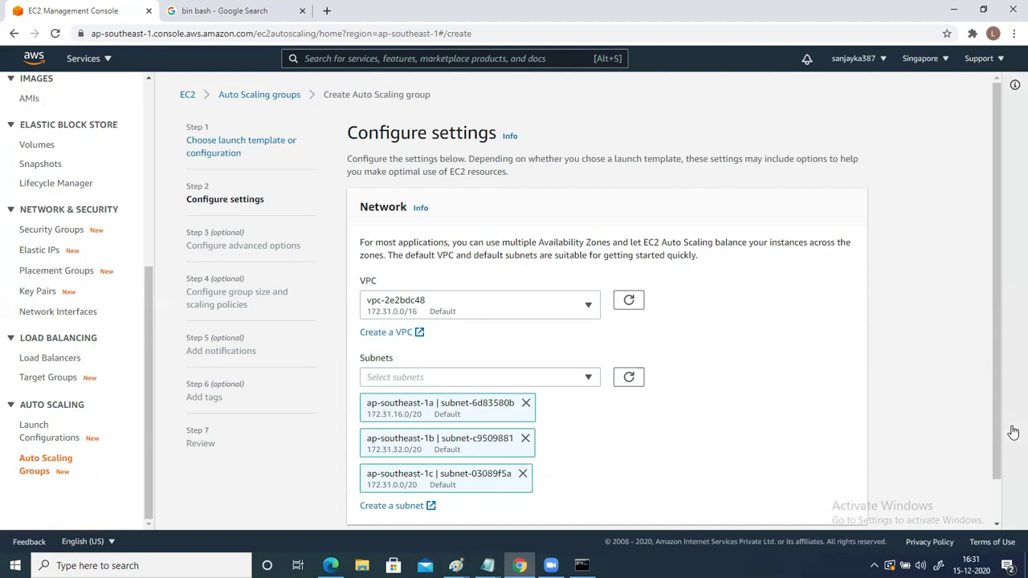
pyautogui.moveTo(1000, 425); pyautogui.dragTo(1001, 483)
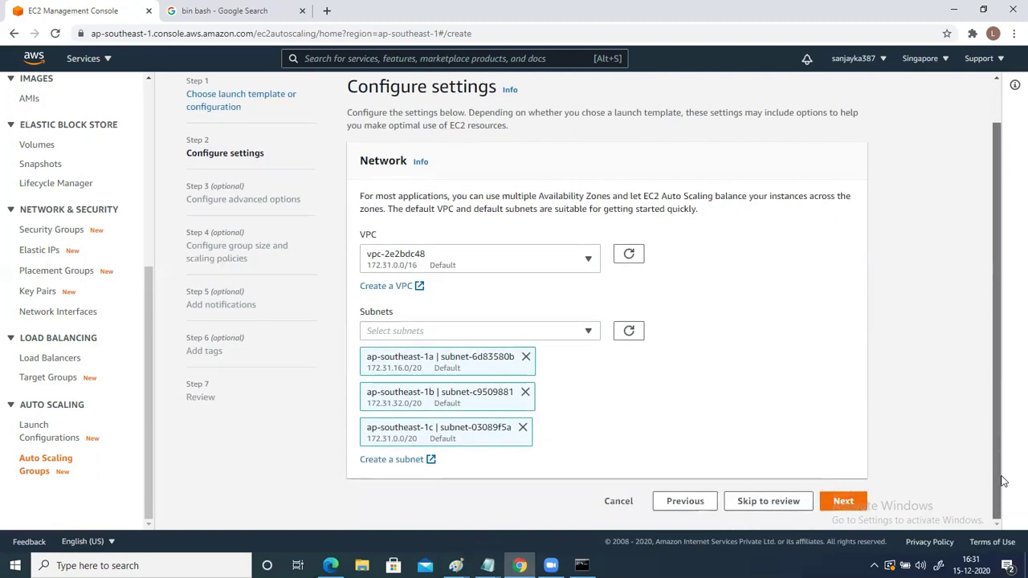
pyautogui.click(841, 502)
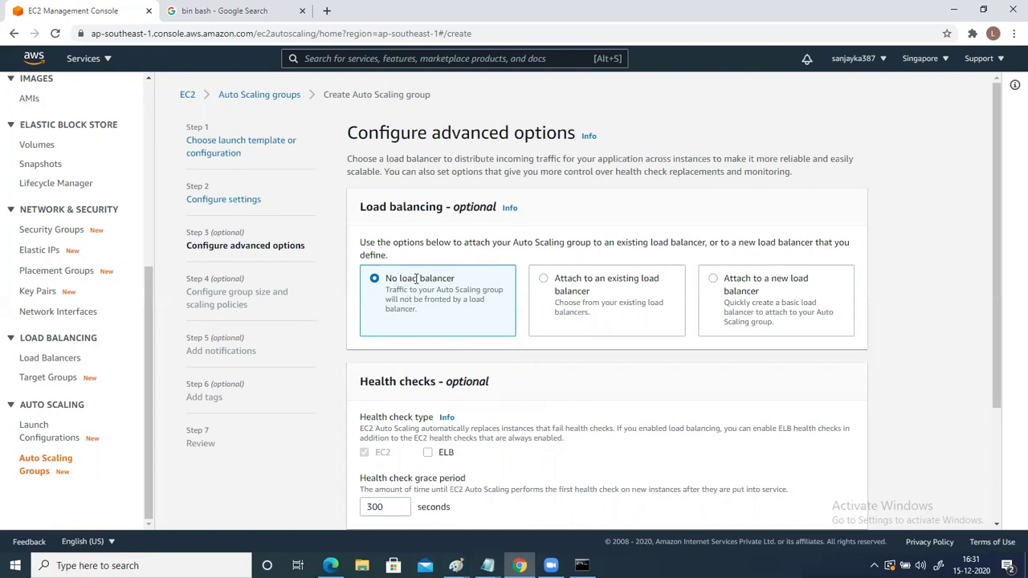
# Step: Switch to the load balancer diagram in Paint and delete the "1" and "Auto-scaling group" labels above the lowest box
pyautogui.click(458, 566)
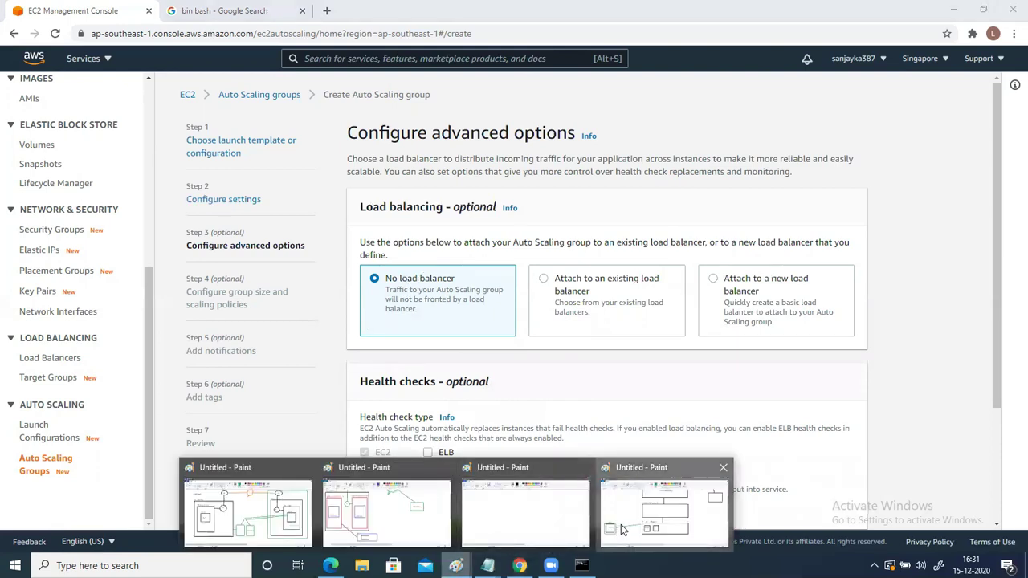
pyautogui.click(665, 506)
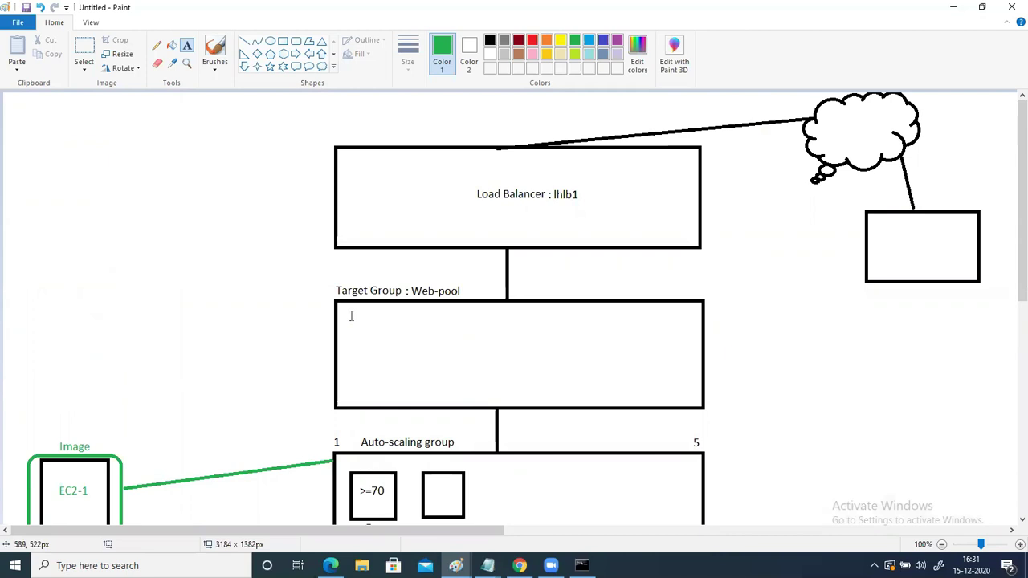
pyautogui.click(80, 52)
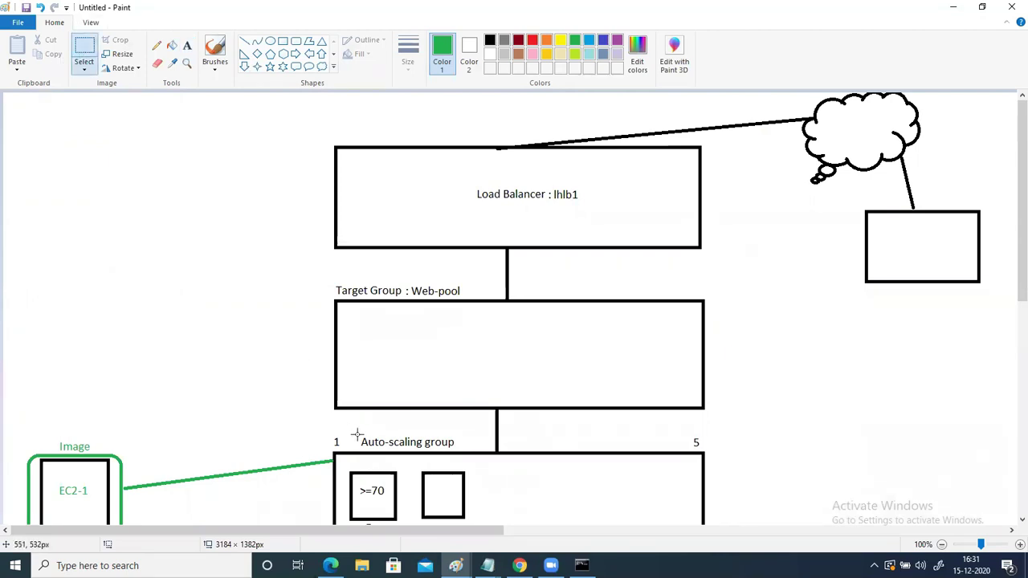
pyautogui.moveTo(331, 437); pyautogui.dragTo(466, 450)
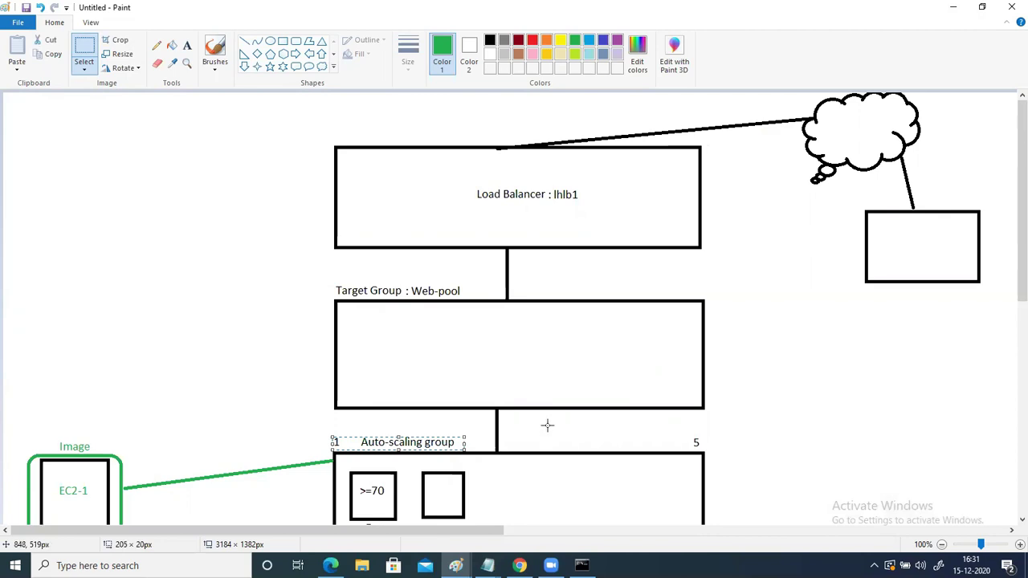
pyautogui.press('Delete')
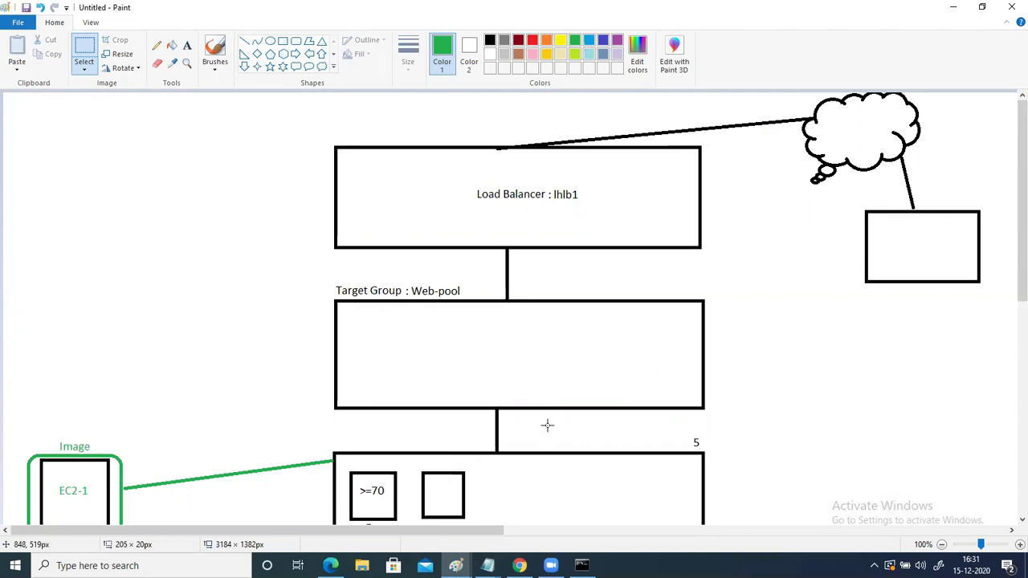
# Step: Add the green text label "lh-auto" above the upper-left corner of the auto-scaling group box
pyautogui.click(186, 45)
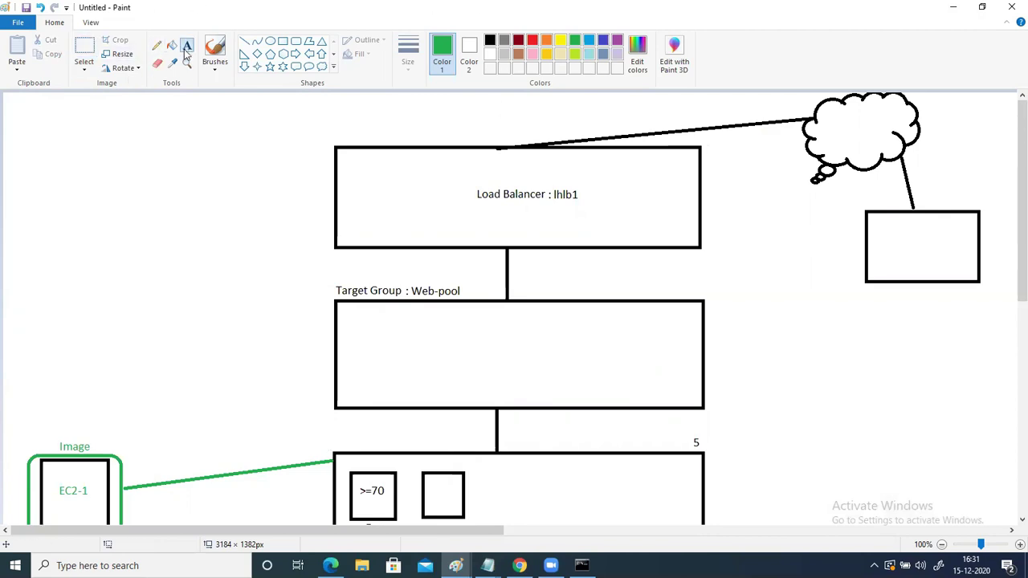
pyautogui.click(338, 442)
pyautogui.write('lh-auto')
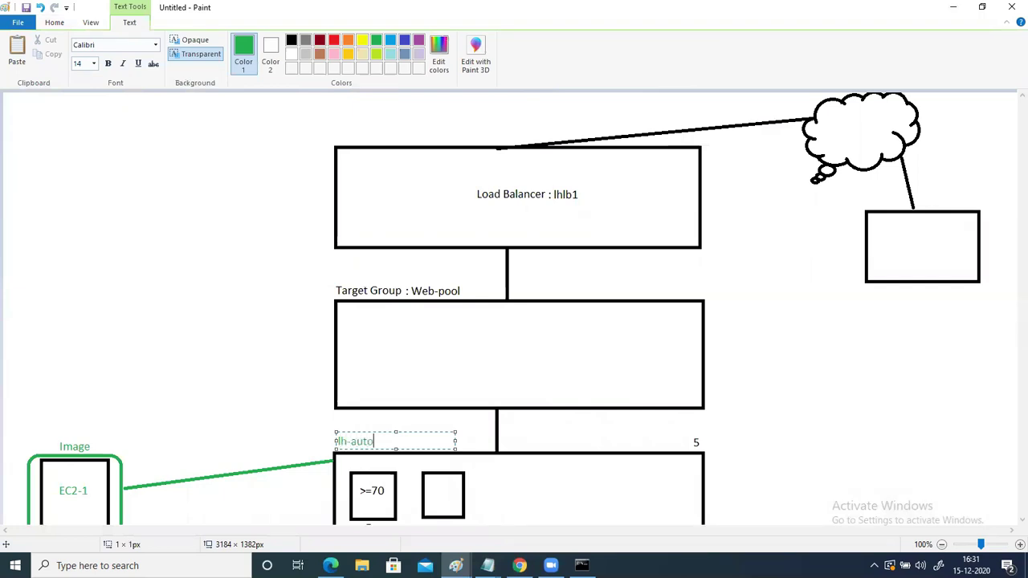
pyautogui.click(535, 452)
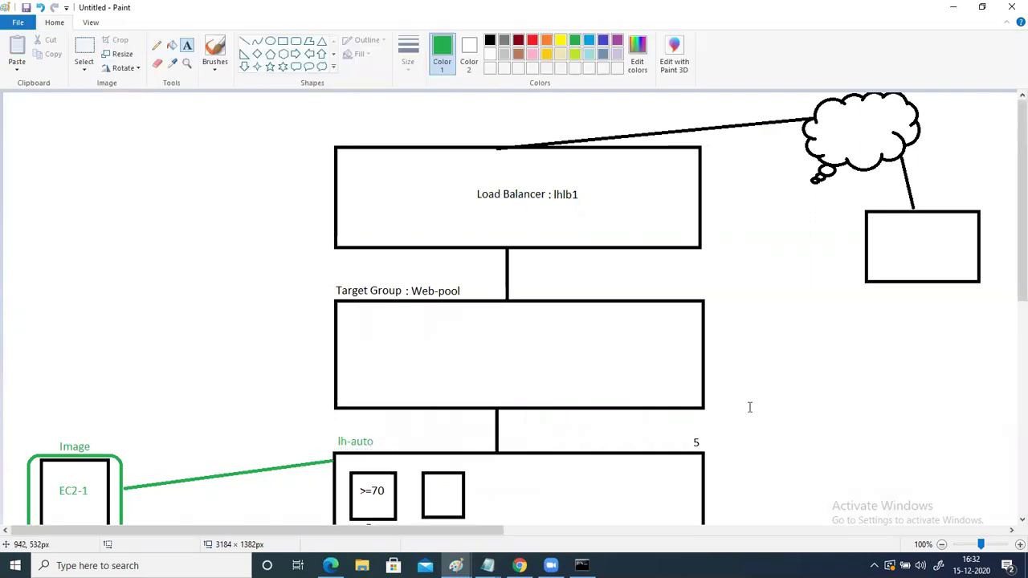
# Step: Delete the two small squares with their ">=70" and "5" labels inside the lh-auto box
pyautogui.moveTo(1013, 290); pyautogui.dragTo(1011, 316)
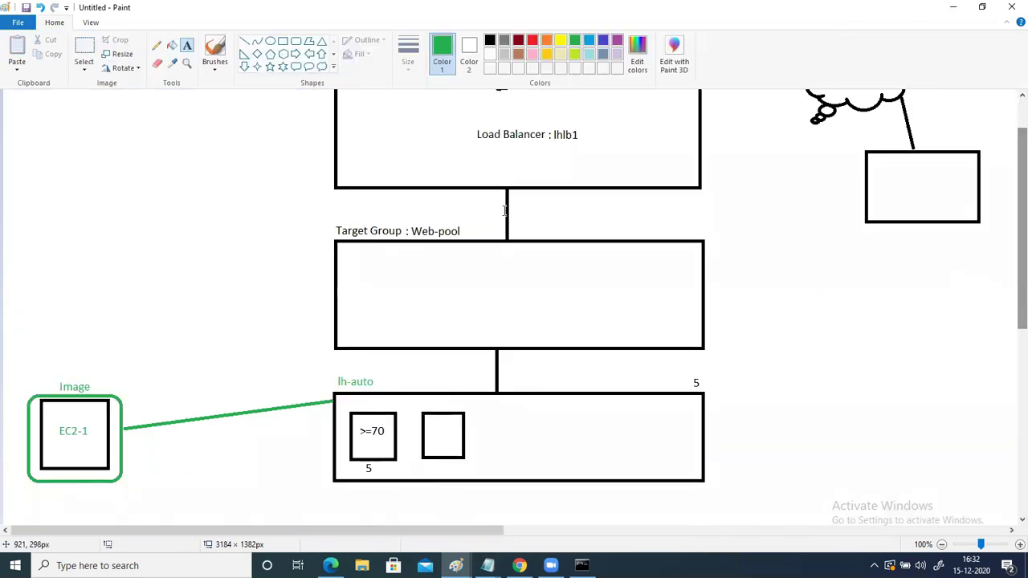
pyautogui.click(84, 47)
pyautogui.moveTo(342, 407); pyautogui.dragTo(483, 475)
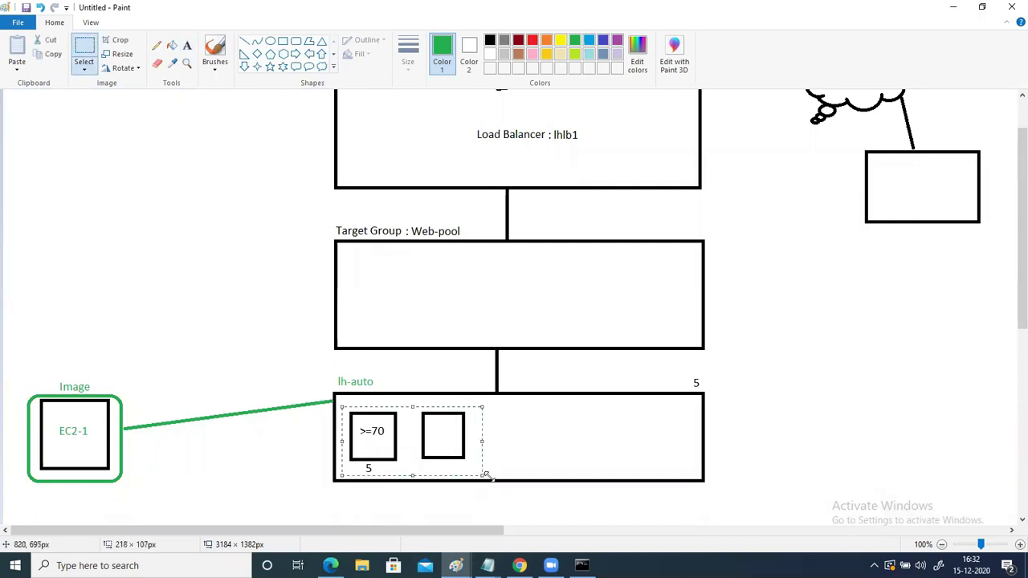
pyautogui.press('Delete')
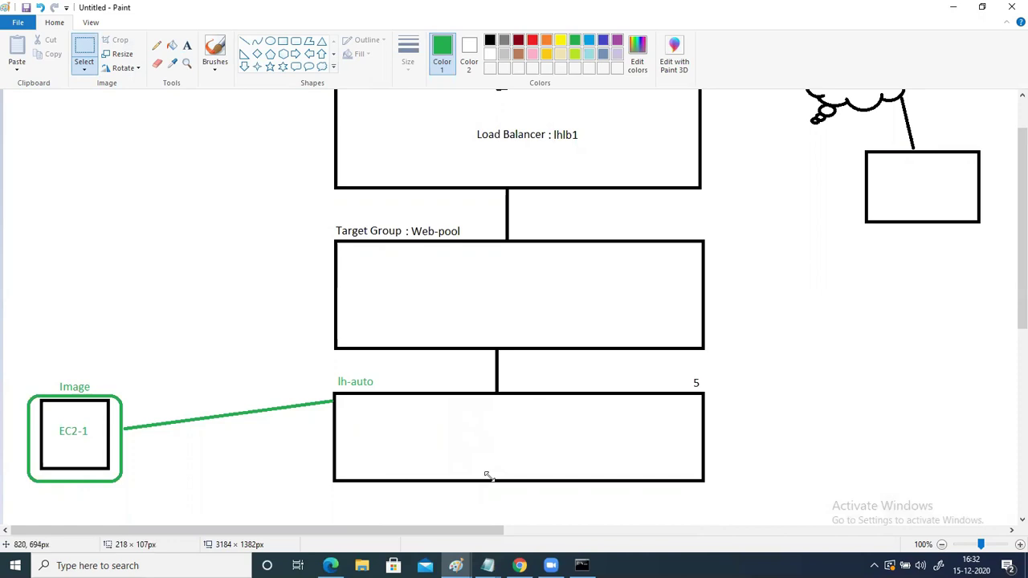
# Step: Switch to the AWS console in Chrome and attach the Auto Scaling group to an existing load balancer through the web-pool | HTTP target group
pyautogui.click(520, 566)
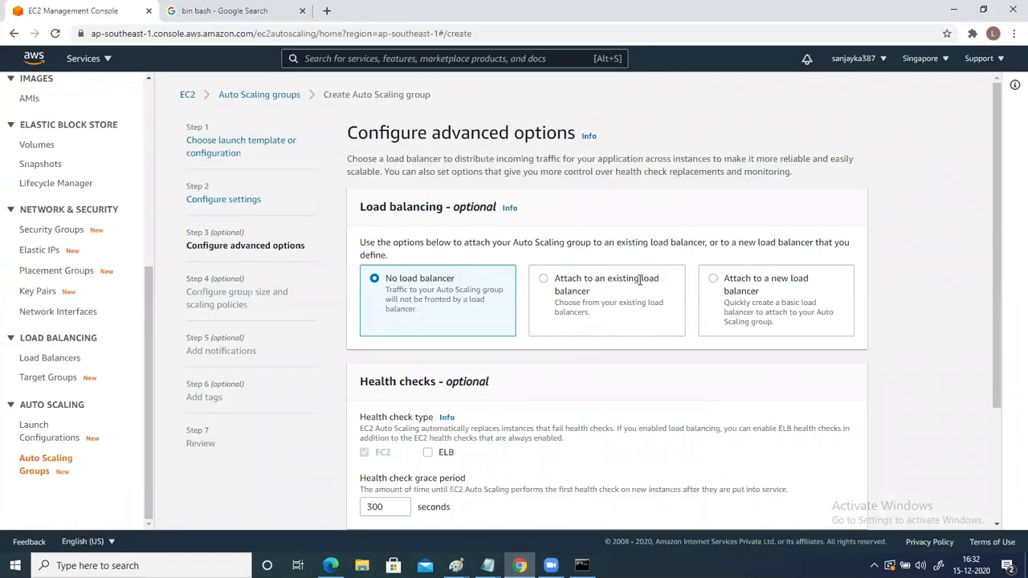
pyautogui.click(544, 279)
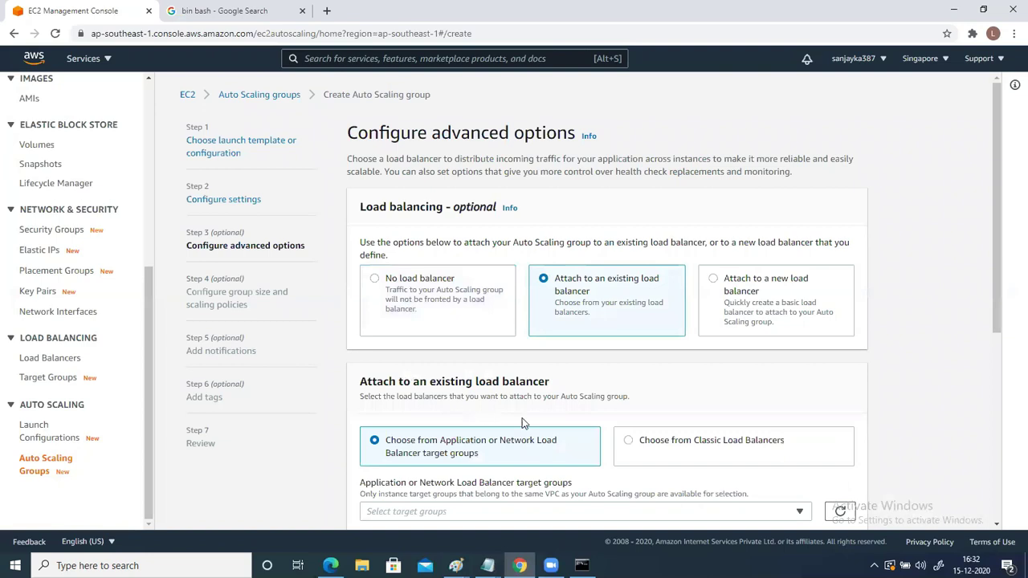
pyautogui.scroll(-2, 432, 372)
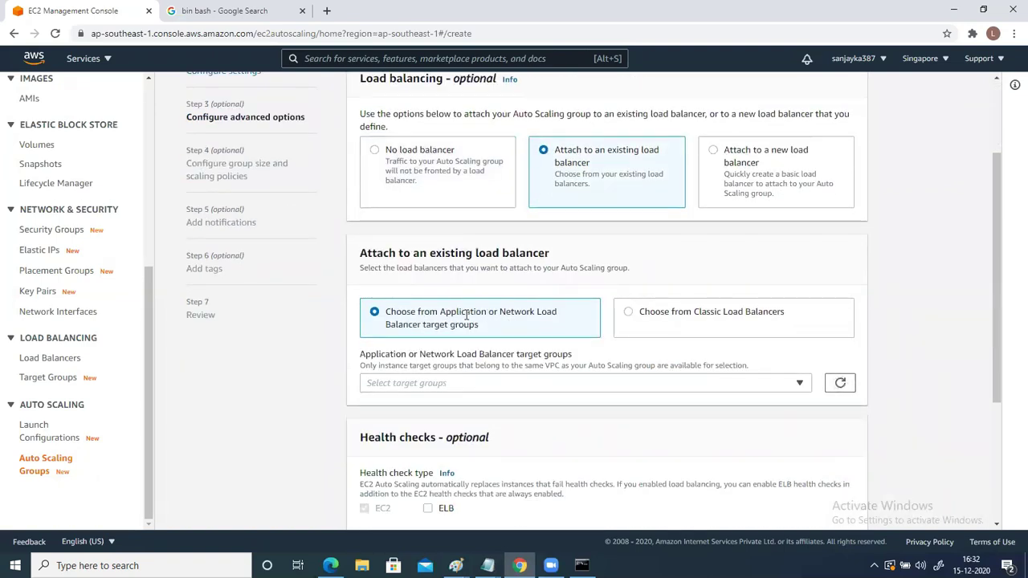
pyautogui.click(478, 387)
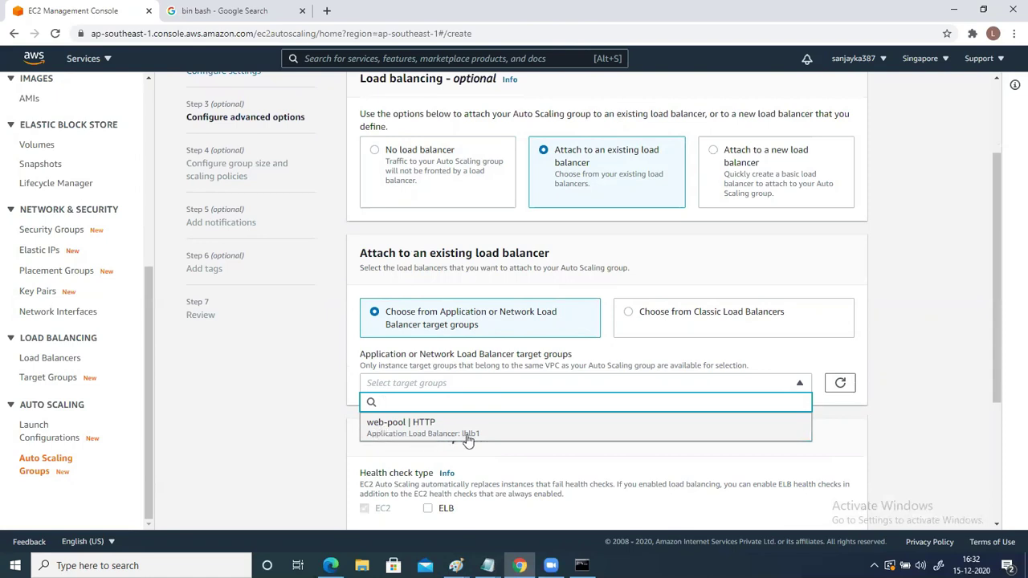
pyautogui.click(400, 426)
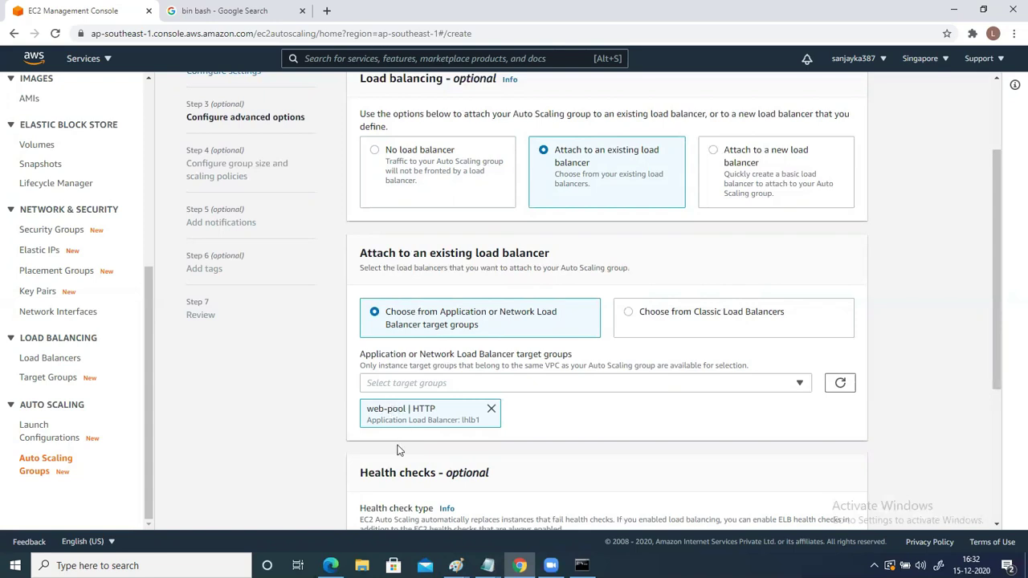
# Step: Look at the target group and lh-auto boxes in the Paint diagram, and return to the AWS console
pyautogui.scroll(-2, 387, 434)
pyautogui.click(456, 566)
pyautogui.click(636, 518)
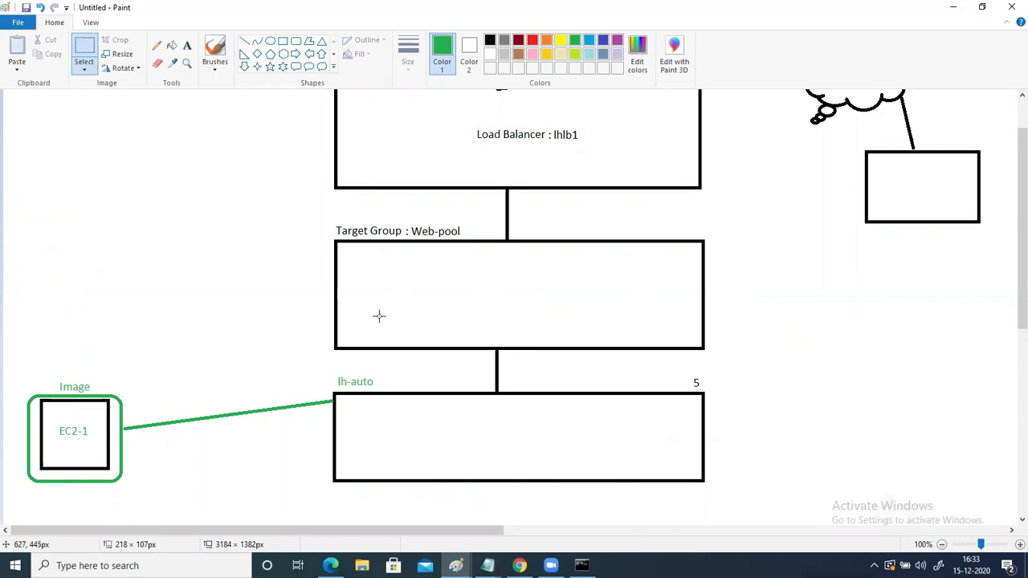
pyautogui.click(953, 7)
# Step: Set the health check grace period to 30 seconds and continue to the group size and scaling policies
pyautogui.scroll(-1, 551, 431)
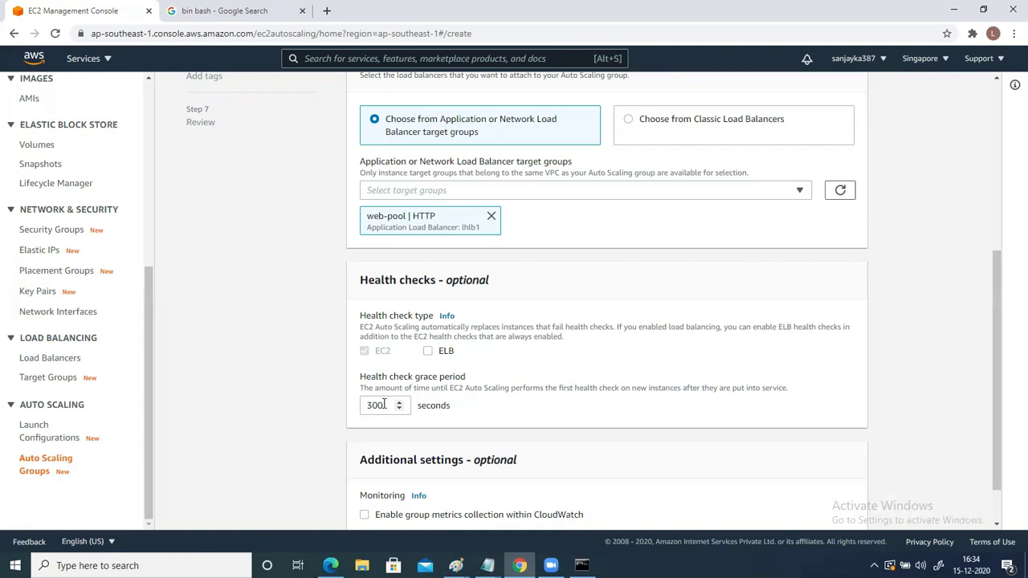
pyautogui.moveTo(384, 405); pyautogui.dragTo(357, 414)
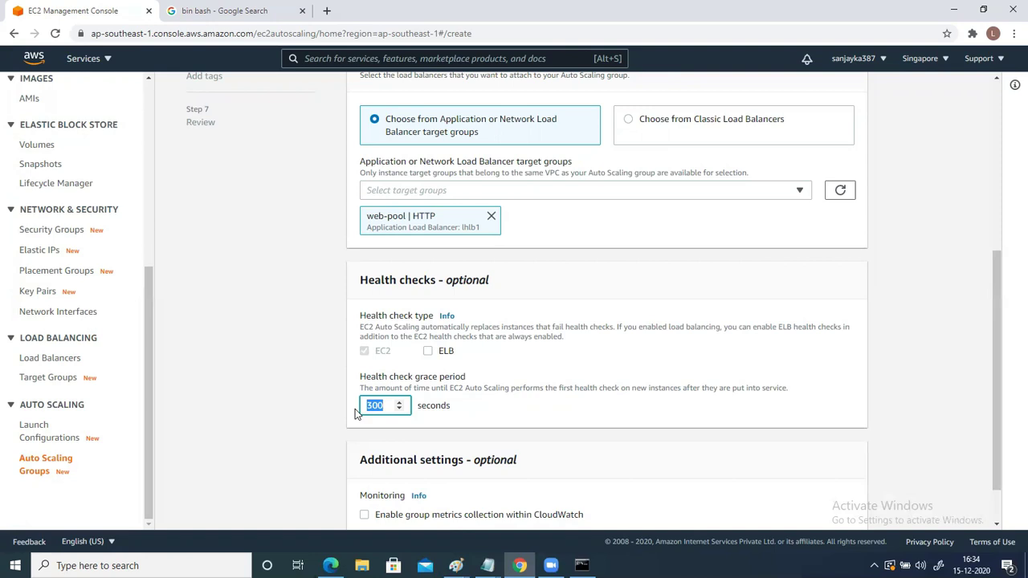
pyautogui.write('30')
pyautogui.click(406, 444)
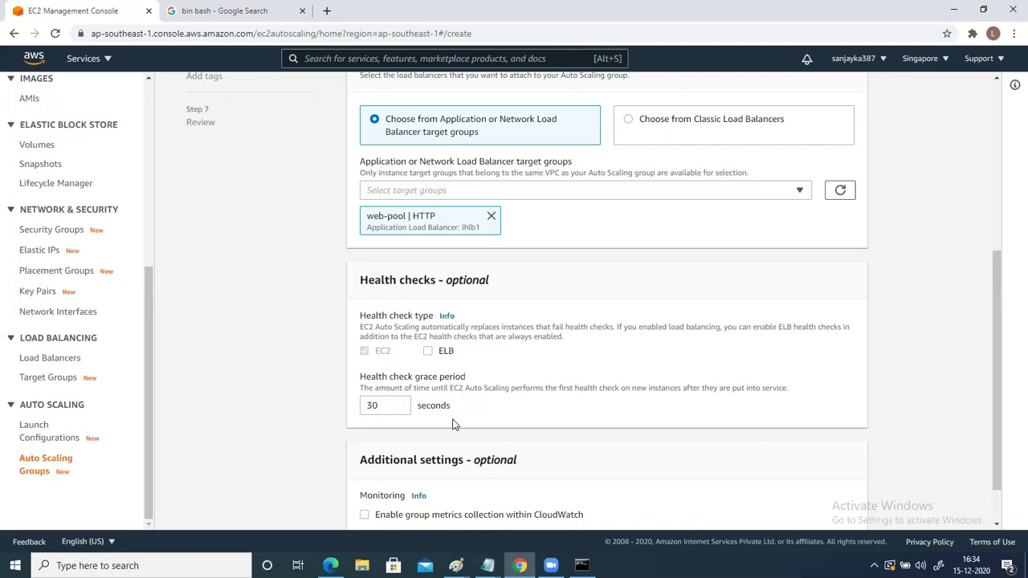
pyautogui.scroll(-2, 454, 425)
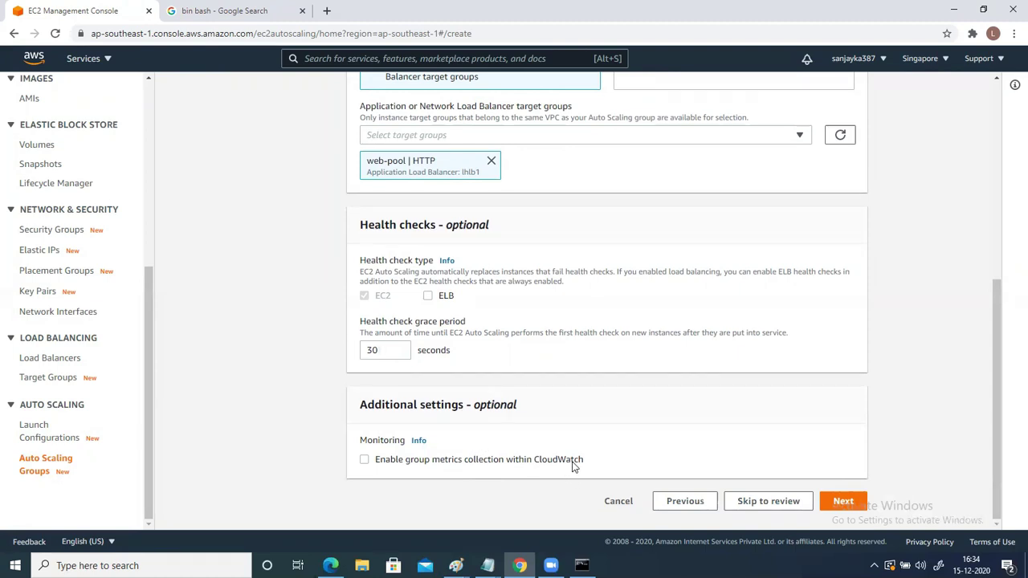
pyautogui.click(840, 501)
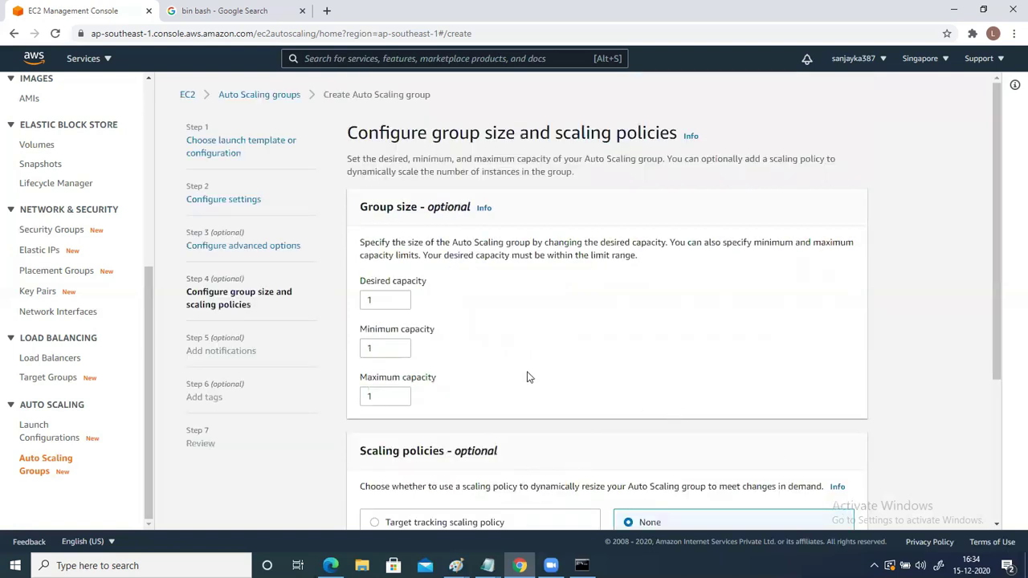
# Step: Keep desired, minimum and maximum capacity at 1 with no scaling policy, and proceed to the review without adding notifications or tags
pyautogui.scroll(-1, 528, 377)
pyautogui.scroll(-2, 528, 377)
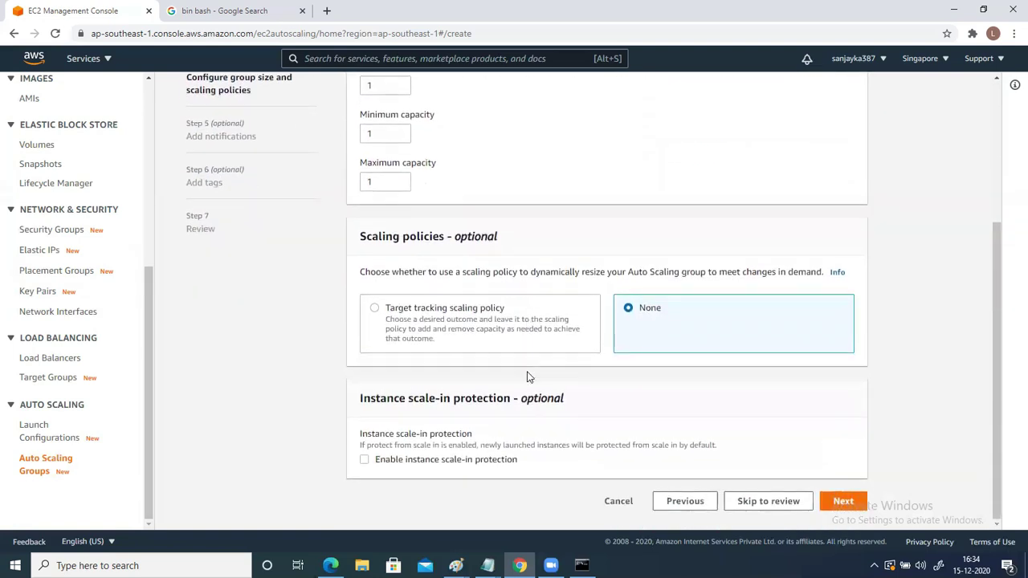
pyautogui.scroll(2, 528, 377)
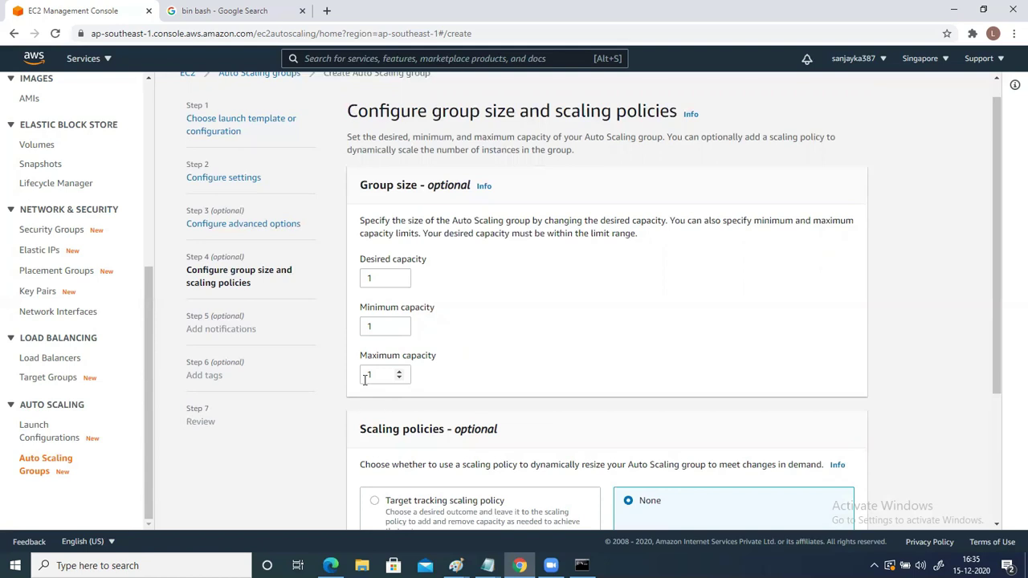
pyautogui.scroll(-4, 499, 450)
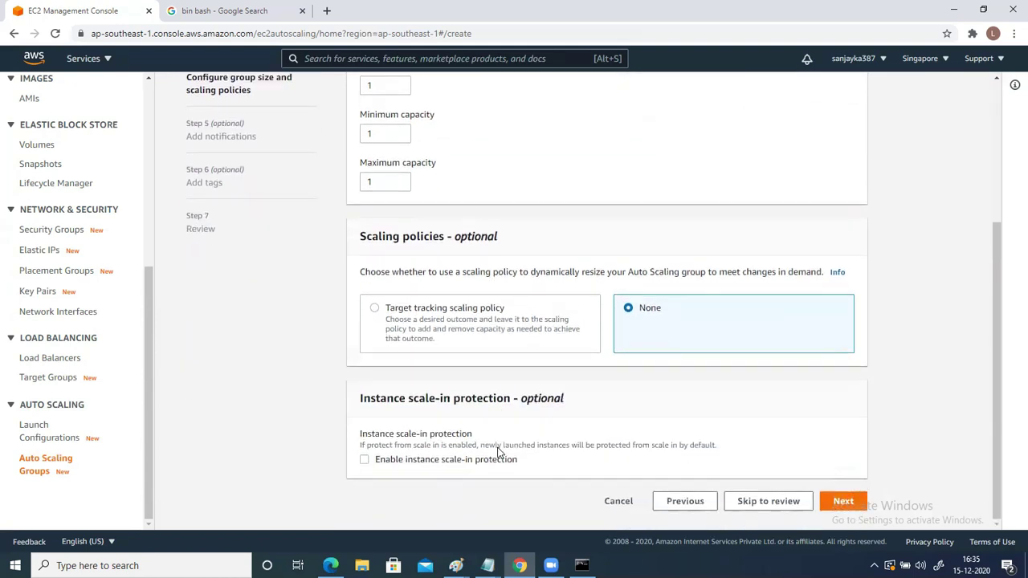
pyautogui.click(836, 502)
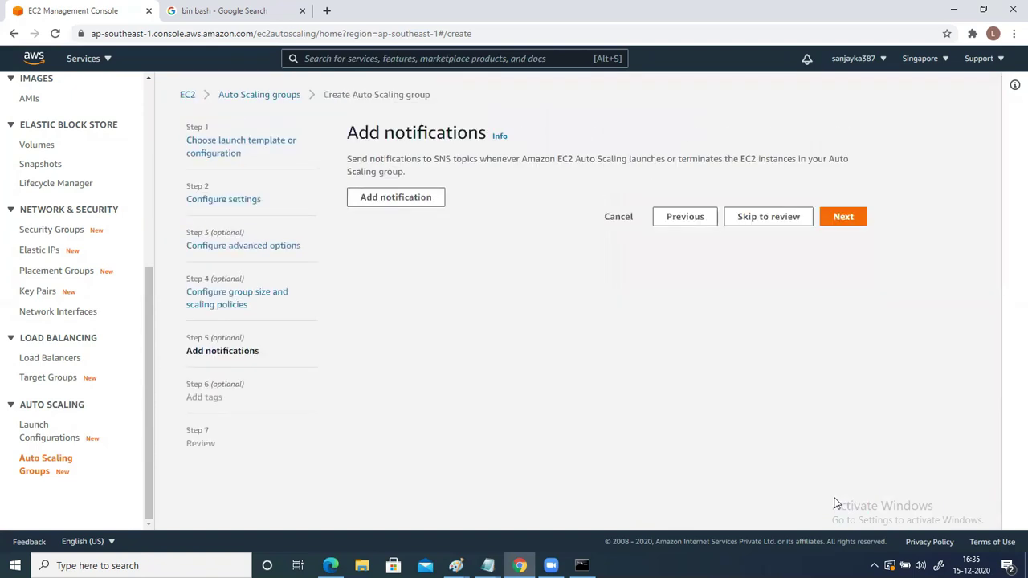
pyautogui.click(847, 223)
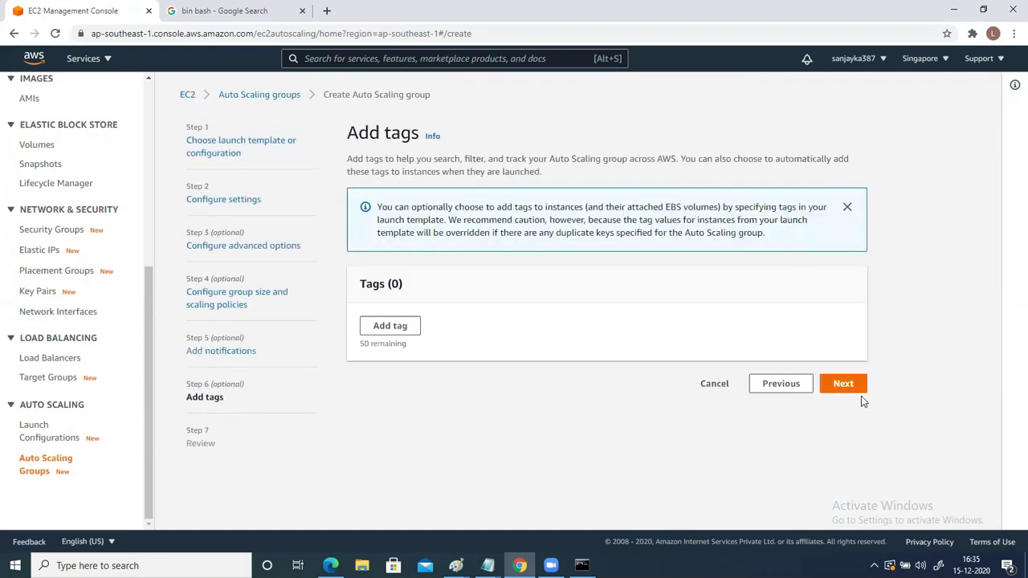
pyautogui.click(843, 384)
# Step: Review the lh-auto configuration and create the Auto Scaling group
pyautogui.scroll(-10, 734, 401)
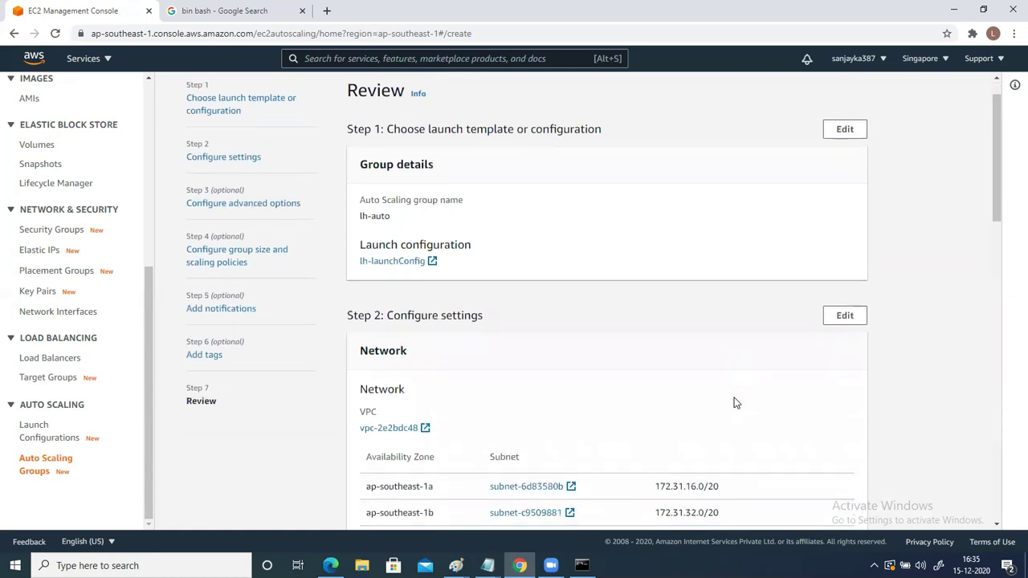
pyautogui.scroll(-4, 734, 401)
pyautogui.scroll(8, 734, 401)
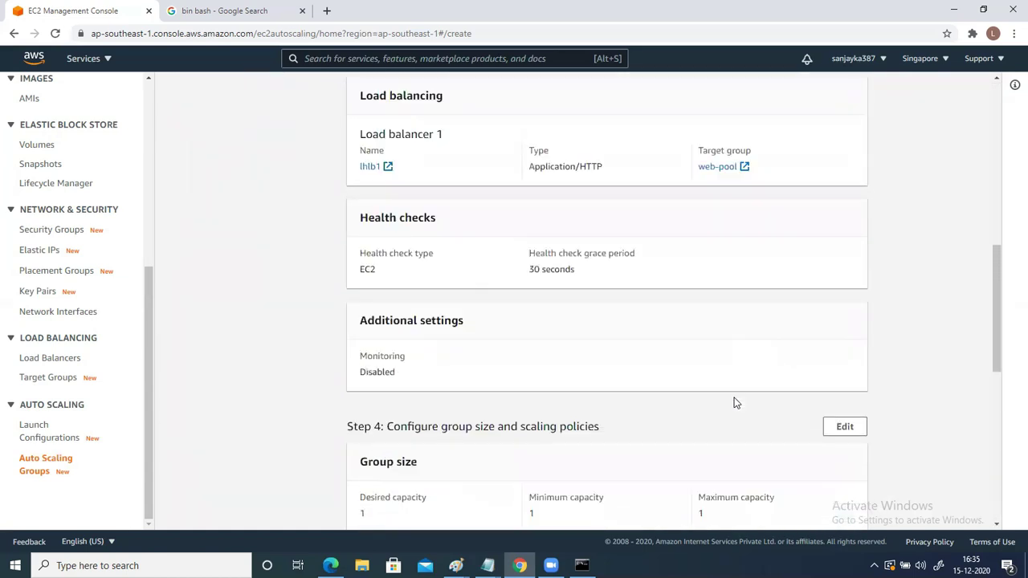
pyautogui.scroll(-8, 734, 402)
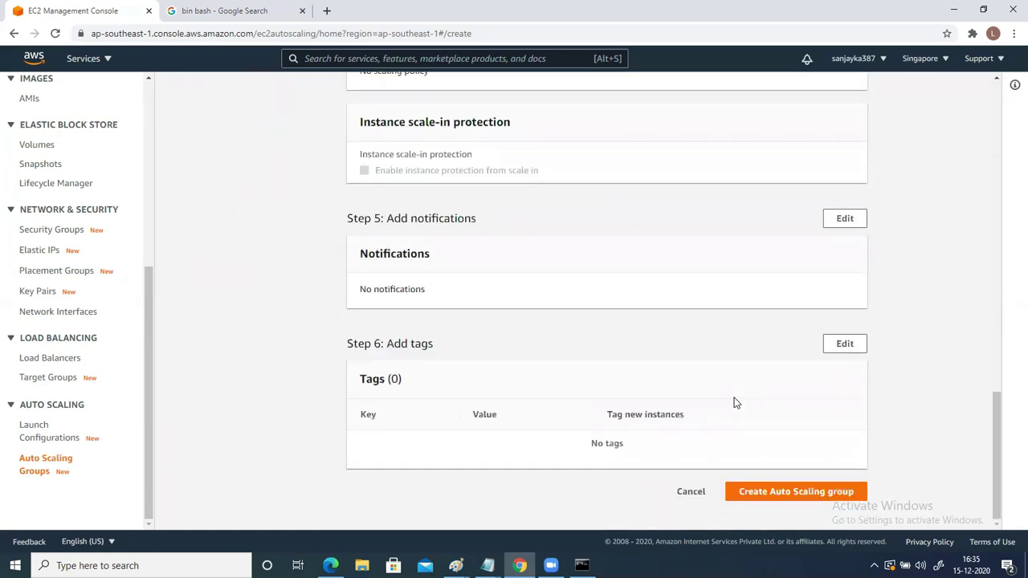
pyautogui.click(756, 494)
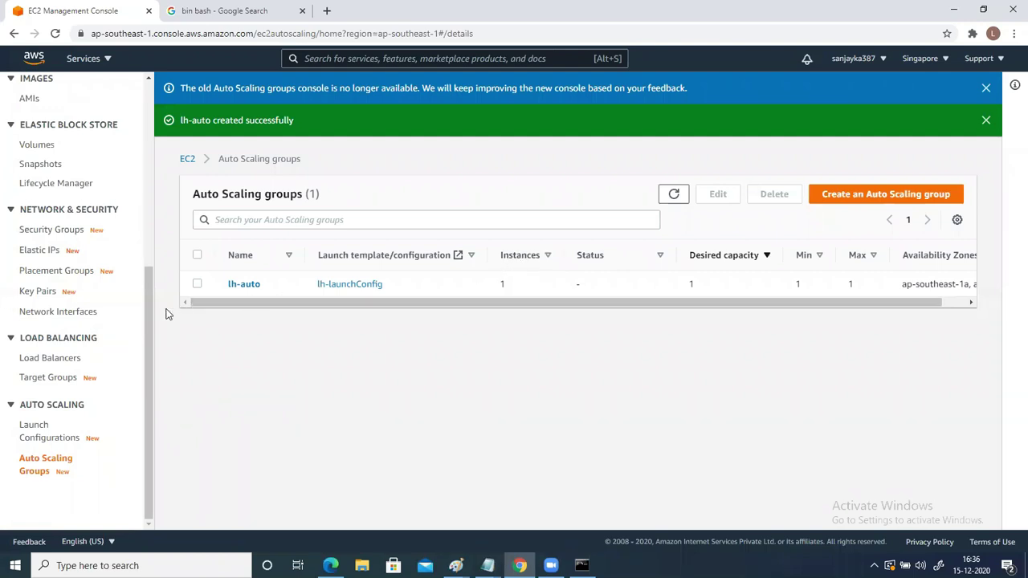
# Step: Open the EC2 instances list, terminate the EC2-1 instance and refresh the list
pyautogui.scroll(1, 148, 291)
pyautogui.moveTo(148, 285); pyautogui.dragTo(159, 163)
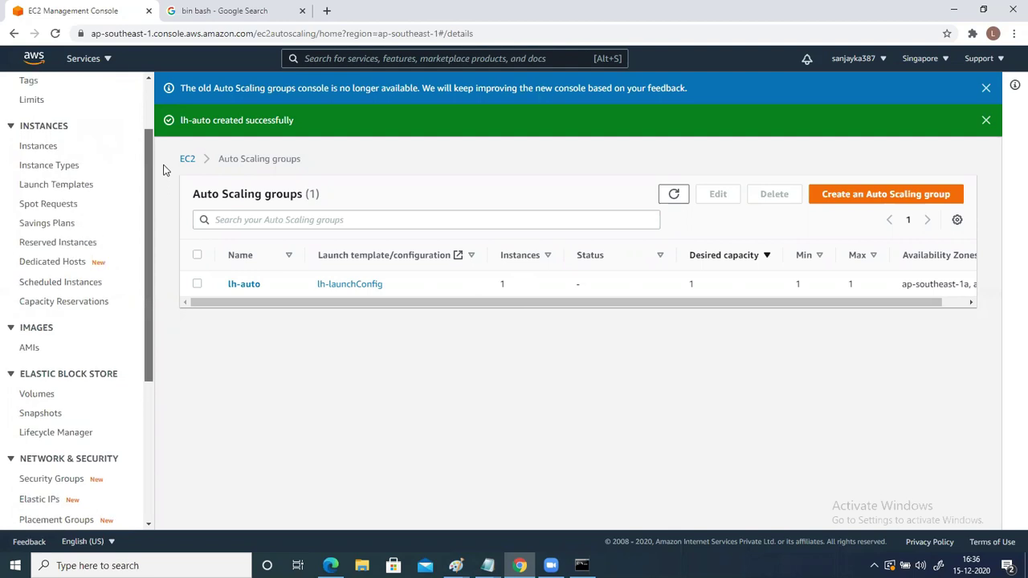
pyautogui.click(57, 152)
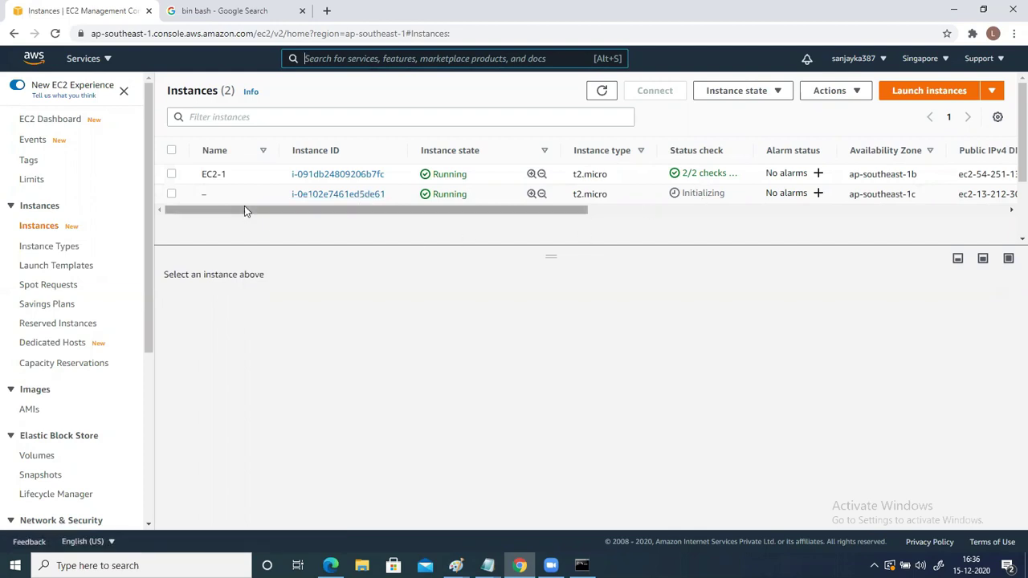
pyautogui.click(171, 174)
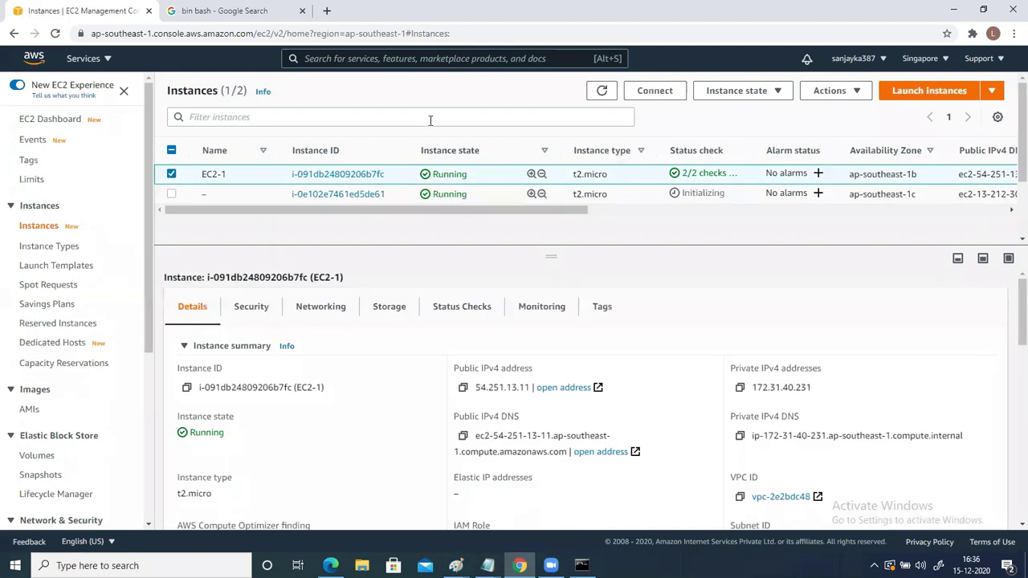
pyautogui.click(770, 95)
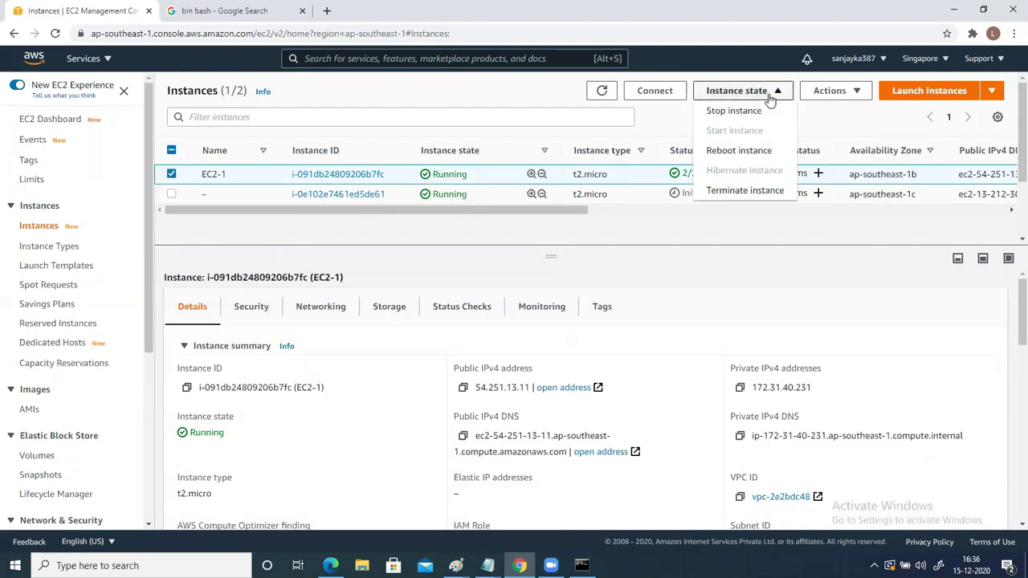
pyautogui.click(745, 190)
pyautogui.click(725, 372)
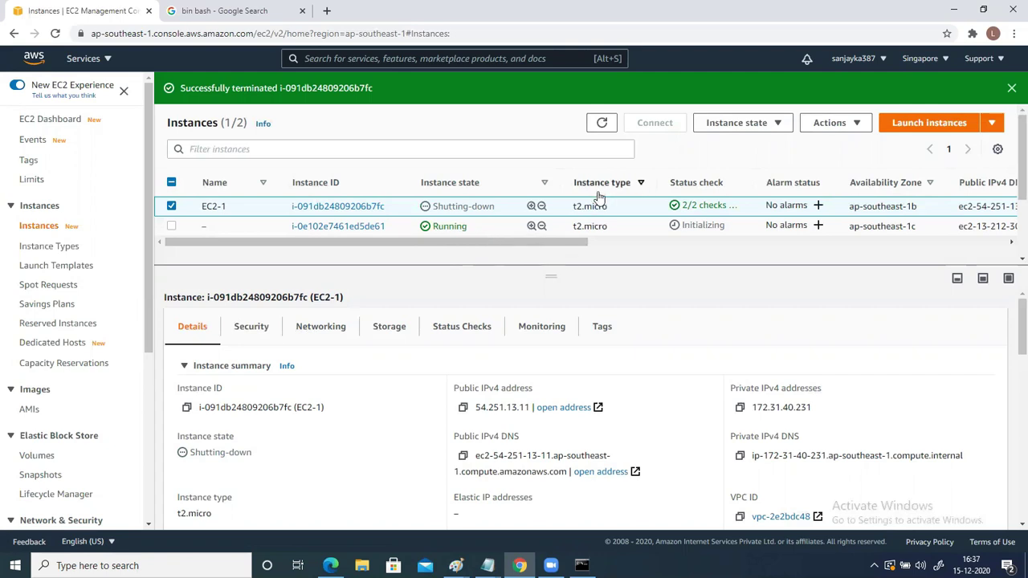
pyautogui.click(603, 125)
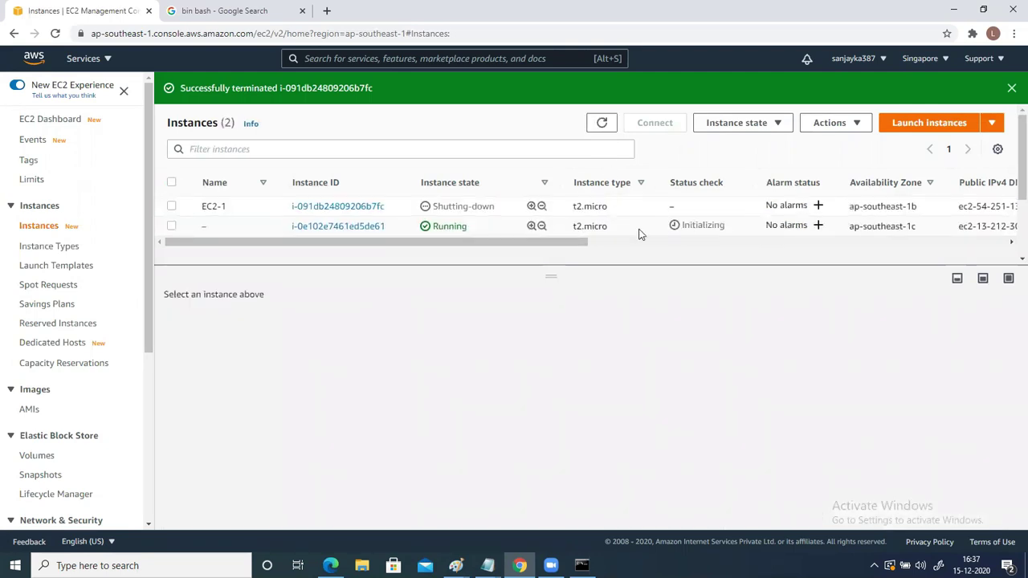
pyautogui.moveTo(152, 305); pyautogui.dragTo(152, 322)
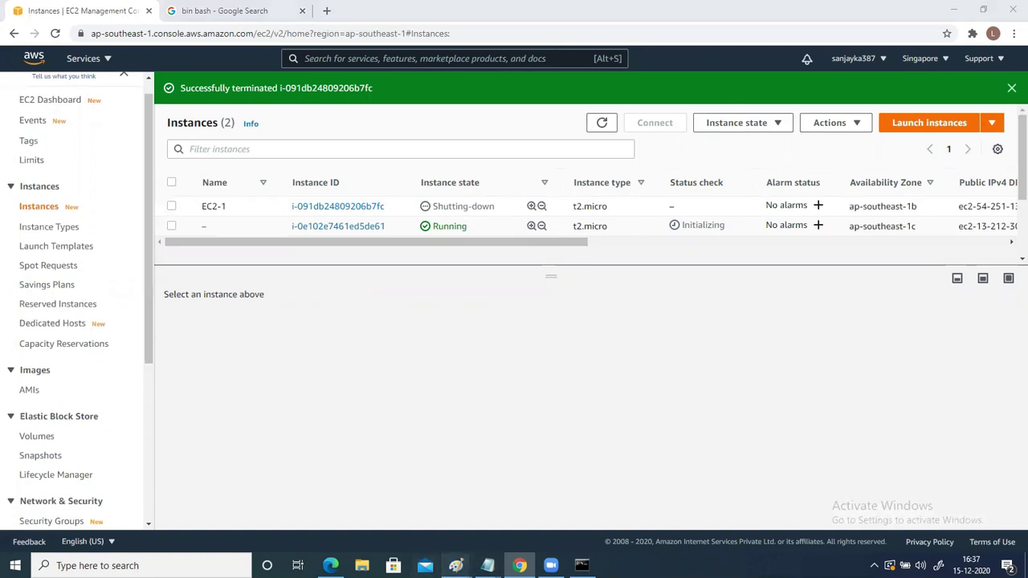
# Step: Switch to Paint and draw two green squares of about 80 × 80 px, one inside the lh-auto box and one inside the Web-pool box
pyautogui.moveTo(457, 566)
pyautogui.click(663, 521)
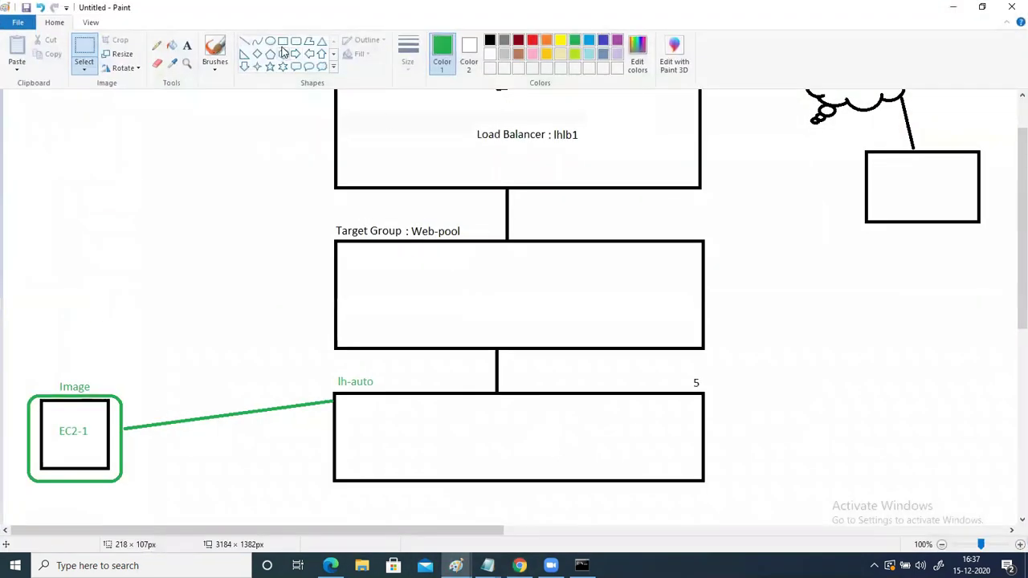
pyautogui.click(282, 44)
pyautogui.moveTo(355, 415); pyautogui.dragTo(409, 466)
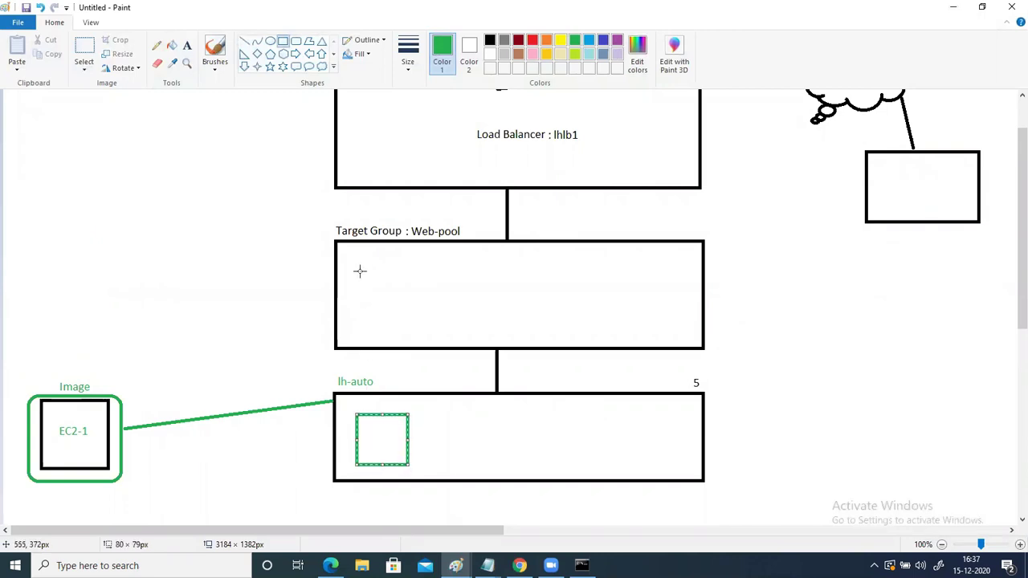
pyautogui.moveTo(355, 268); pyautogui.dragTo(414, 324)
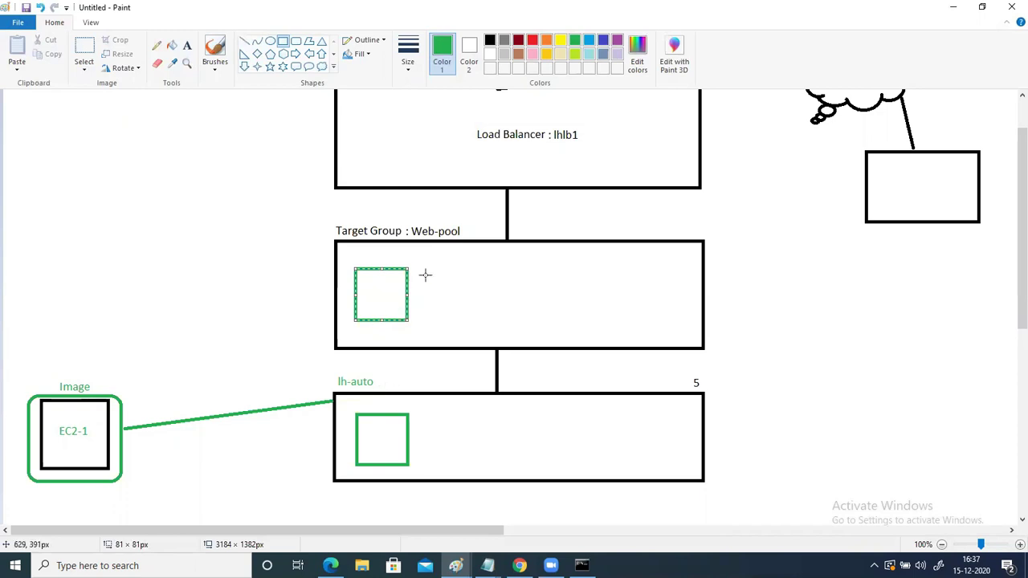
pyautogui.scroll(2, 433, 319)
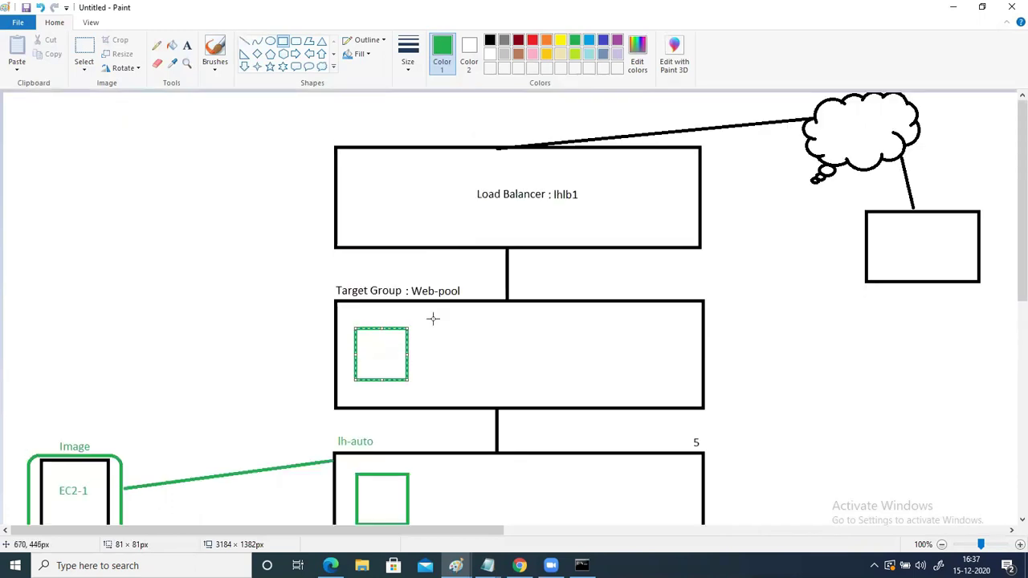
pyautogui.scroll(-7, 431, 316)
pyautogui.scroll(4, 429, 316)
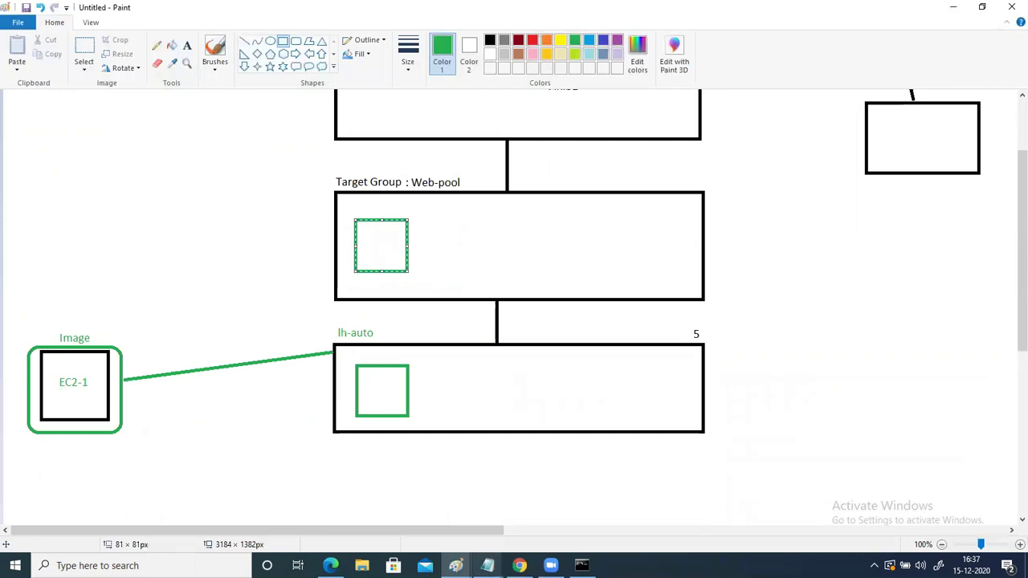
# Step: Switch to the AWS console in Chrome and check the registered targets of the web-pool target group
pyautogui.click(520, 566)
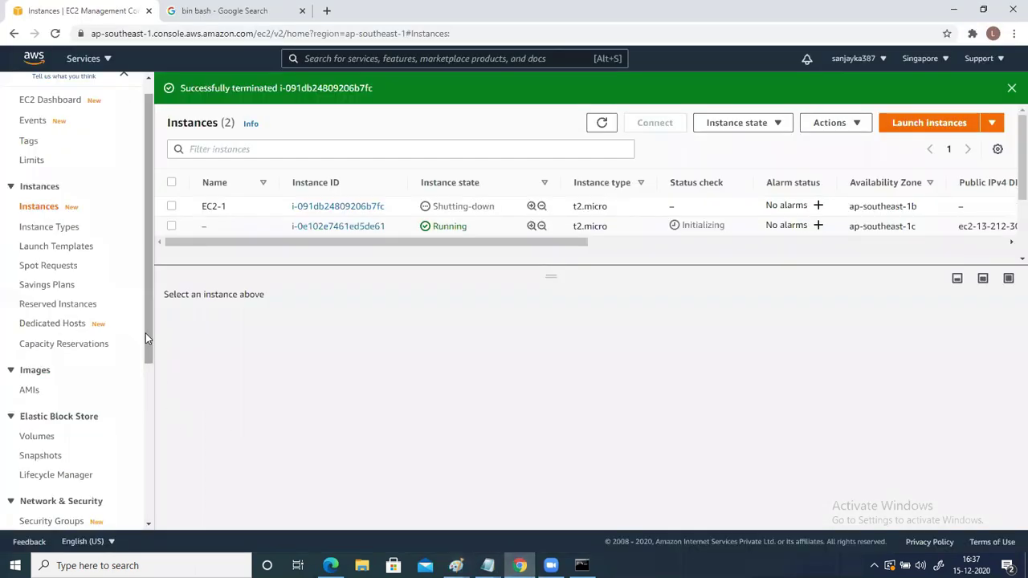
pyautogui.moveTo(145, 334); pyautogui.dragTo(131, 475)
pyautogui.click(41, 438)
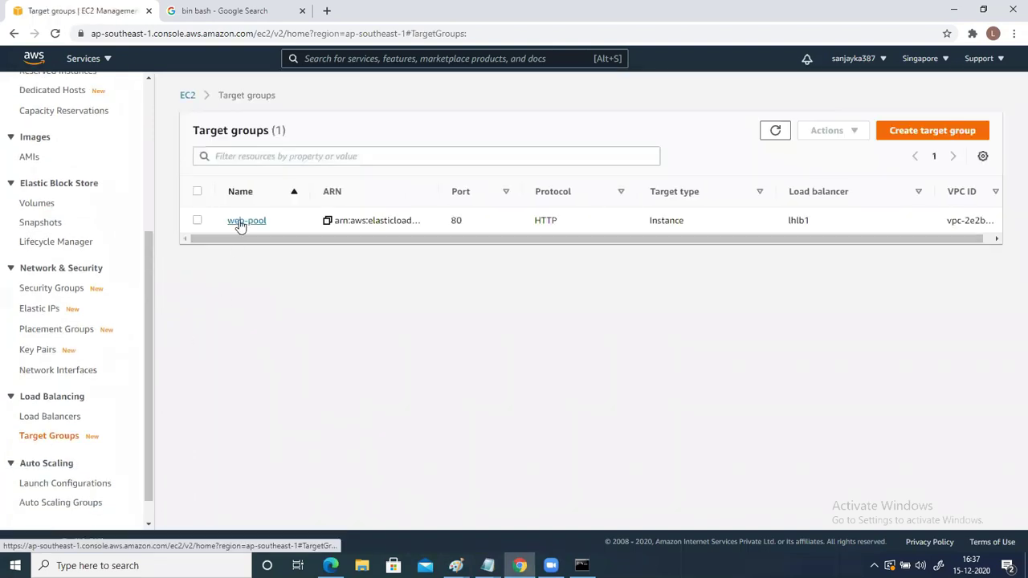
pyautogui.click(239, 223)
pyautogui.click(289, 342)
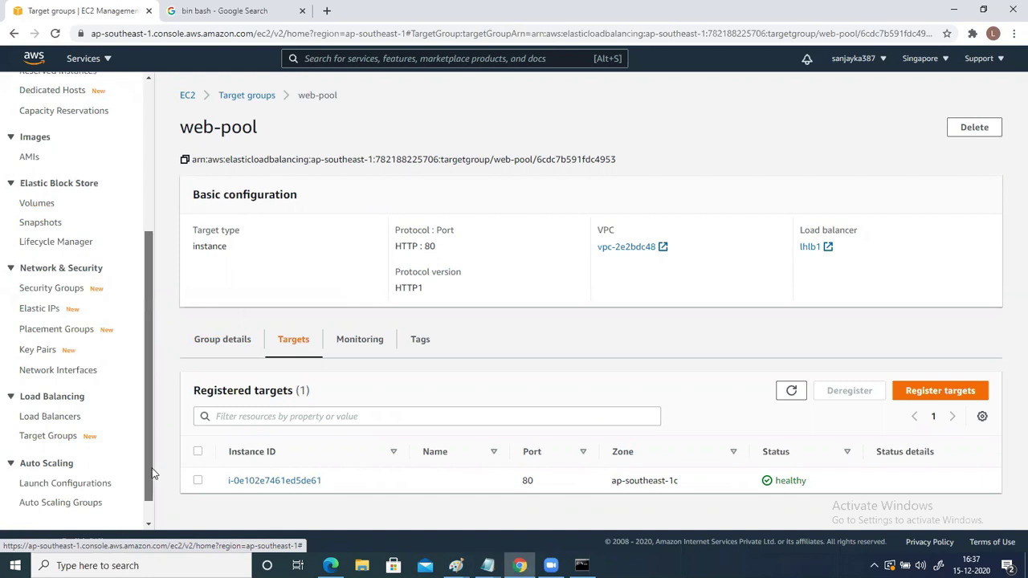
pyautogui.moveTo(152, 473); pyautogui.dragTo(152, 498)
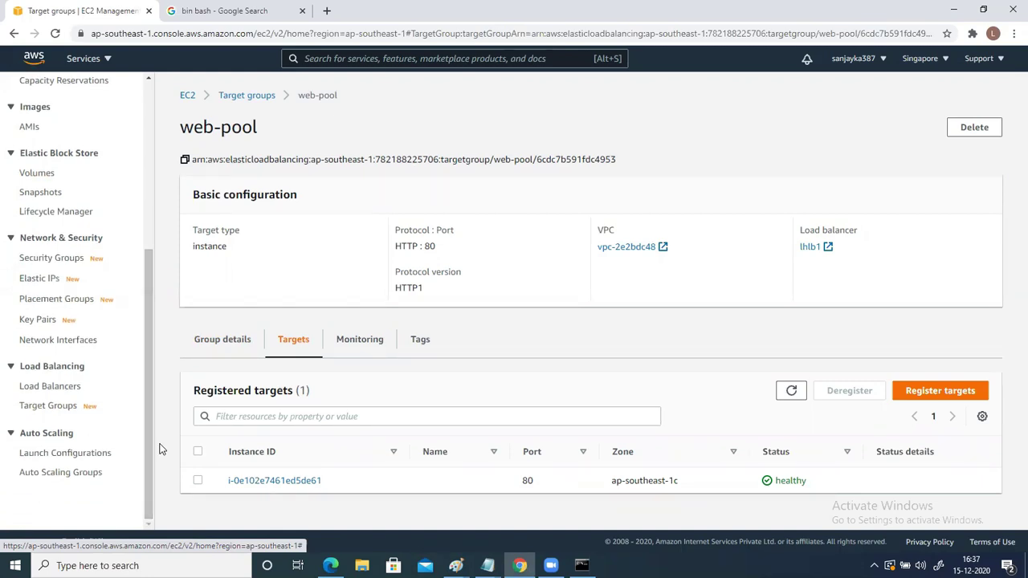
pyautogui.click(455, 558)
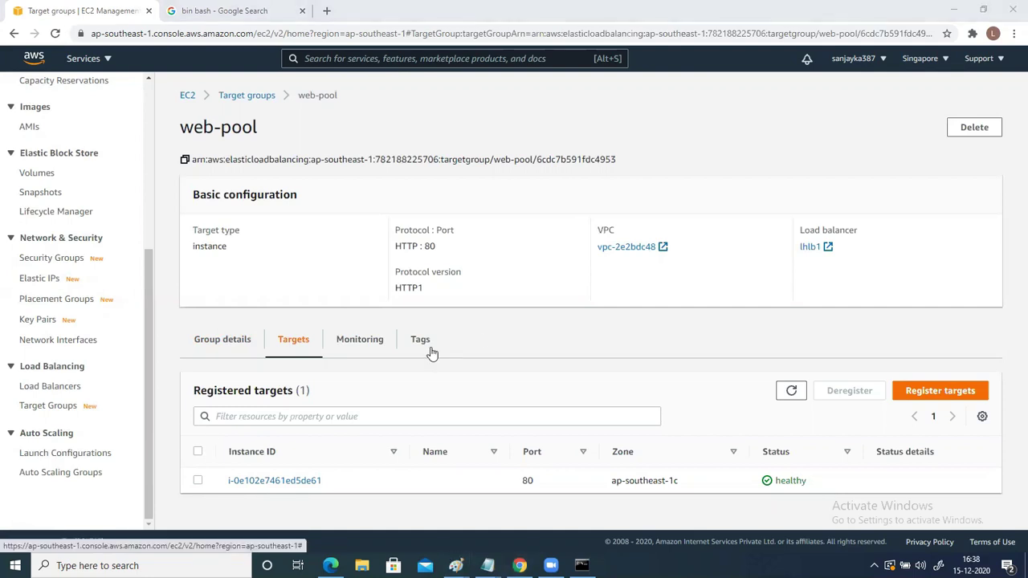
# Step: Copy the DNS name of the lhlb1 load balancer and open it in a new browser tab
pyautogui.click(50, 387)
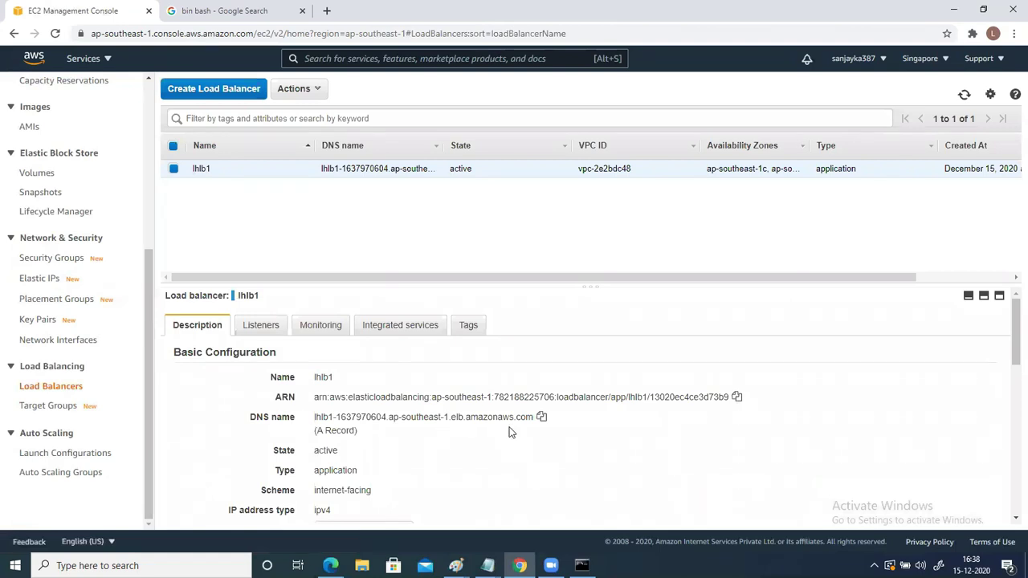
pyautogui.click(542, 418)
pyautogui.click(328, 11)
pyautogui.click(277, 33)
pyautogui.hotkey('ctrl', 'v')
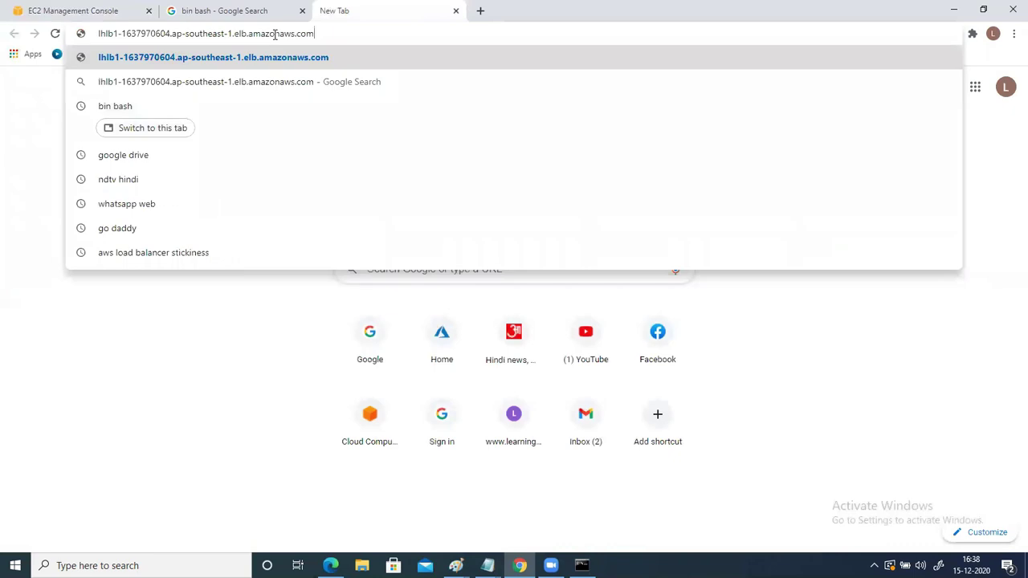
pyautogui.press('Return')
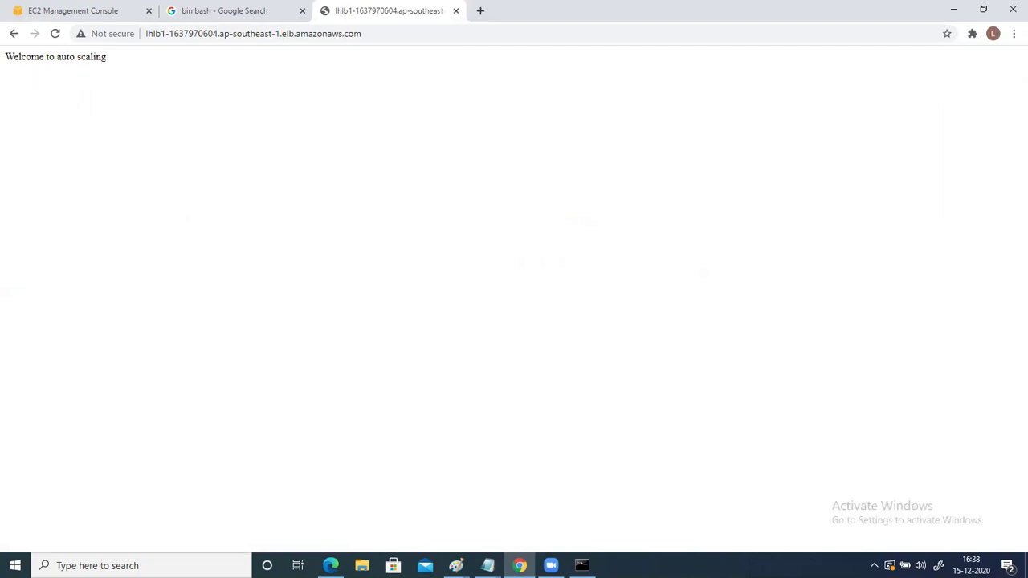
# Step: Switch to Paint to review the Web-pool and lh-auto boxes in the diagram, and minimize it
pyautogui.click(456, 566)
pyautogui.click(638, 519)
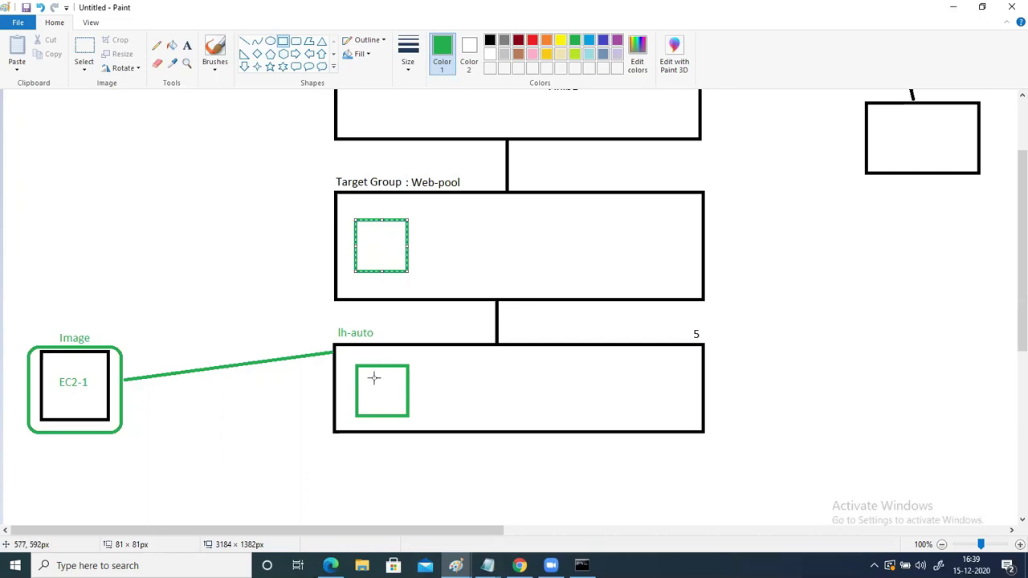
pyautogui.click(951, 11)
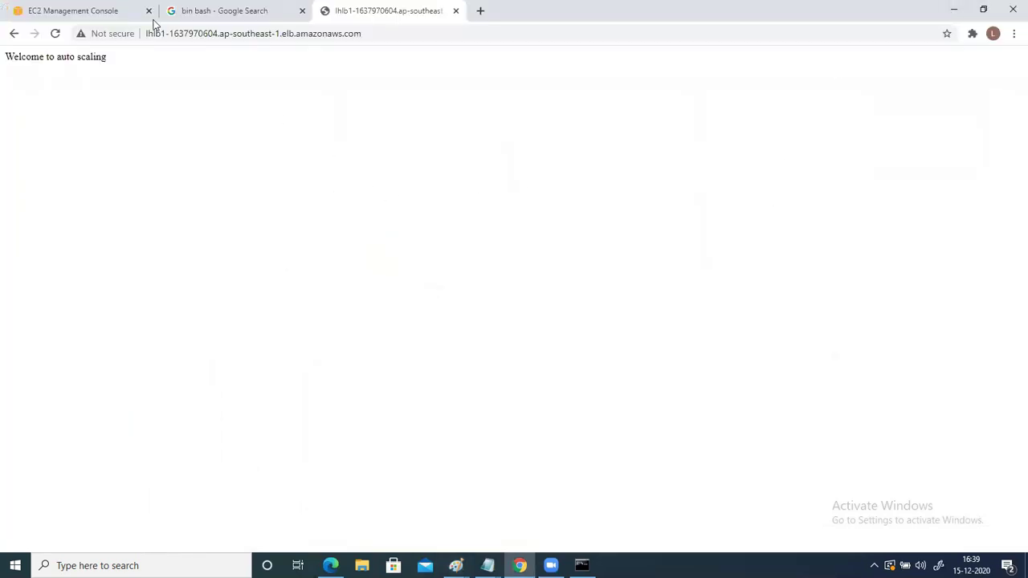
# Step: Return to the EC2 console and view the lh-auto Auto Scaling group's activity and managed instances
pyautogui.click(39, 8)
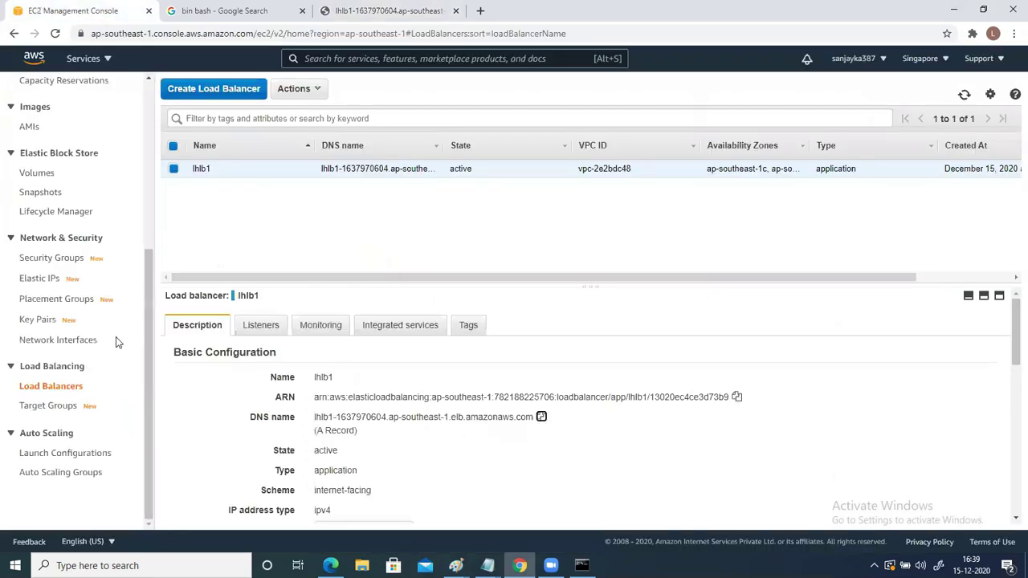
pyautogui.click(56, 474)
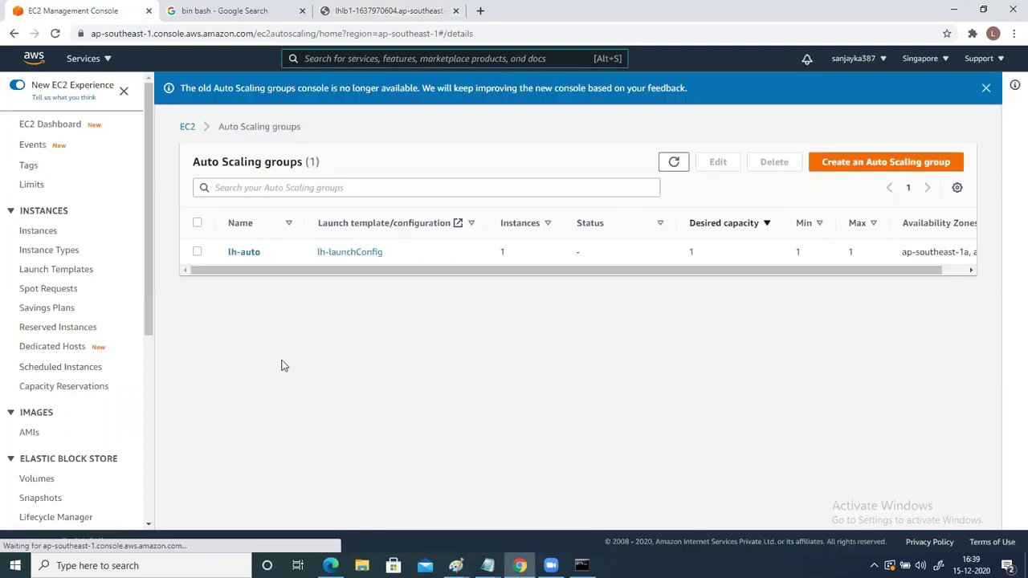
pyautogui.click(244, 256)
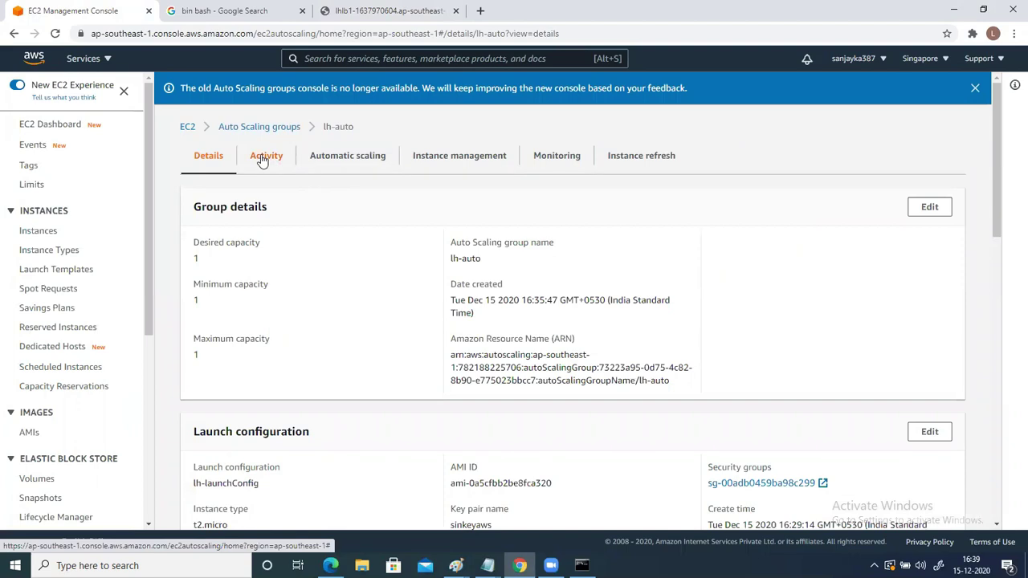
pyautogui.click(263, 160)
pyautogui.click(459, 155)
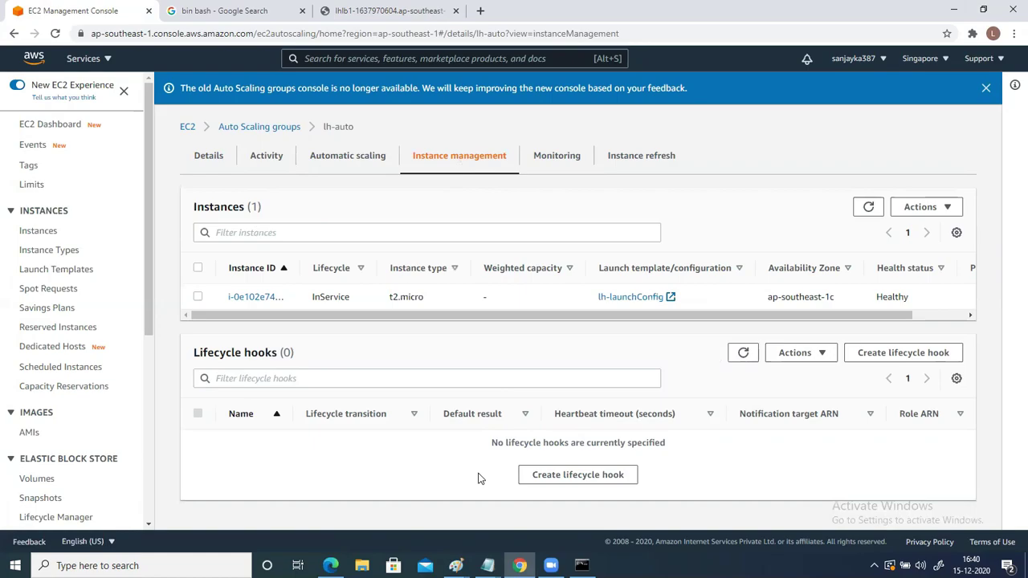
# Step: Open the EC2 instances list, terminate the running unnamed instance launched by lh-auto and refresh the list
pyautogui.click(33, 232)
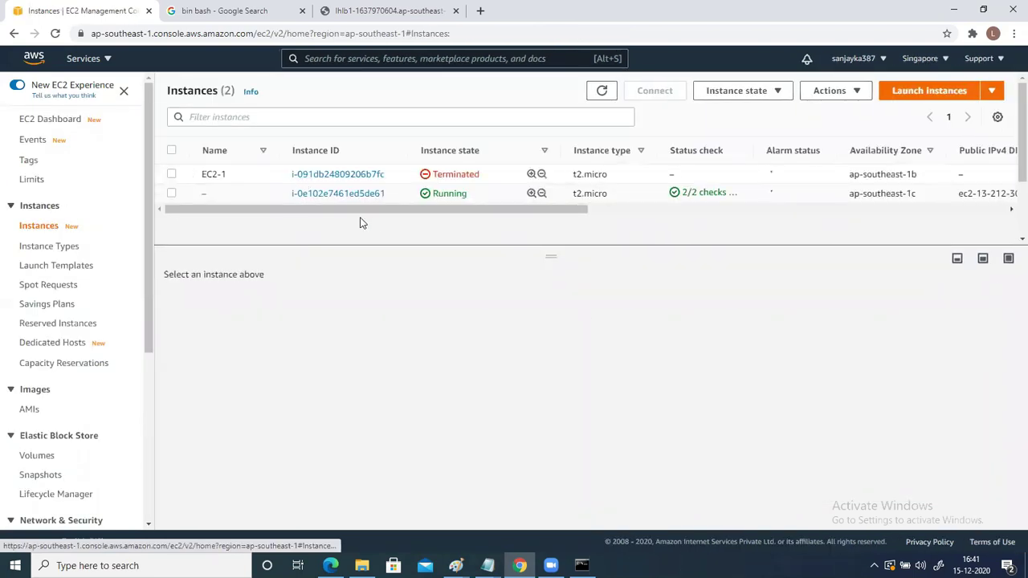
pyautogui.click(171, 195)
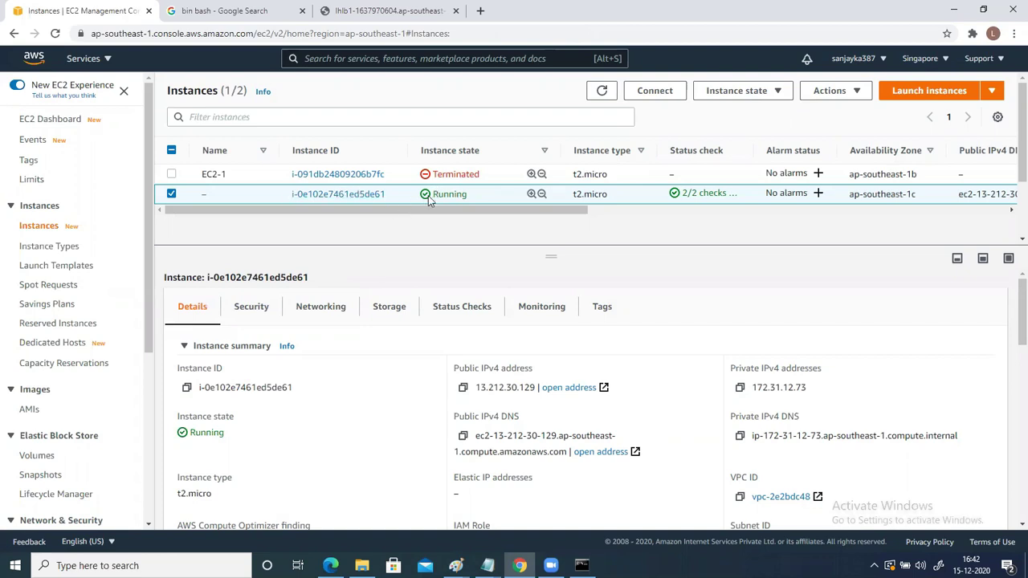
pyautogui.click(737, 90)
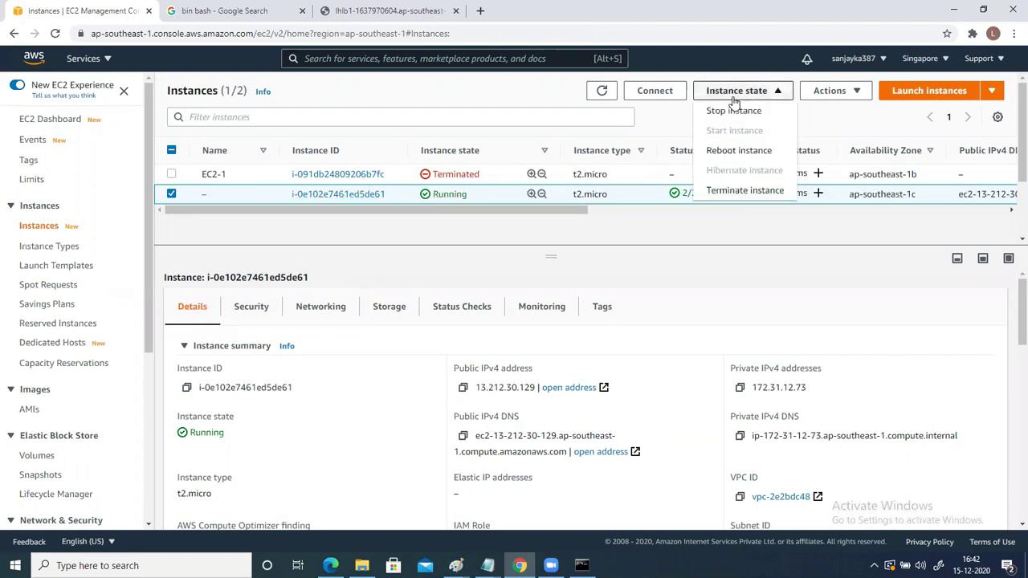
pyautogui.click(733, 193)
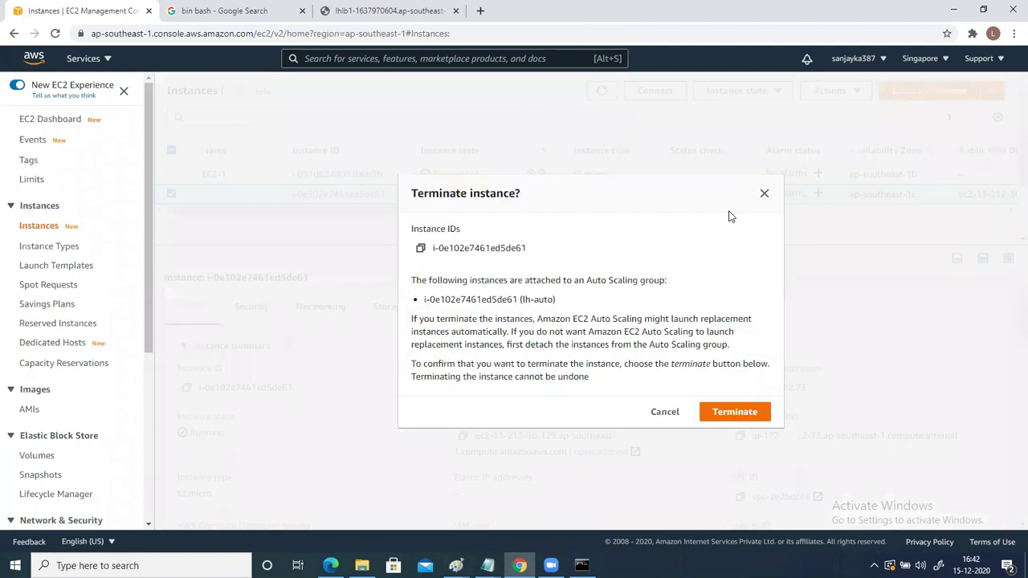
pyautogui.click(740, 414)
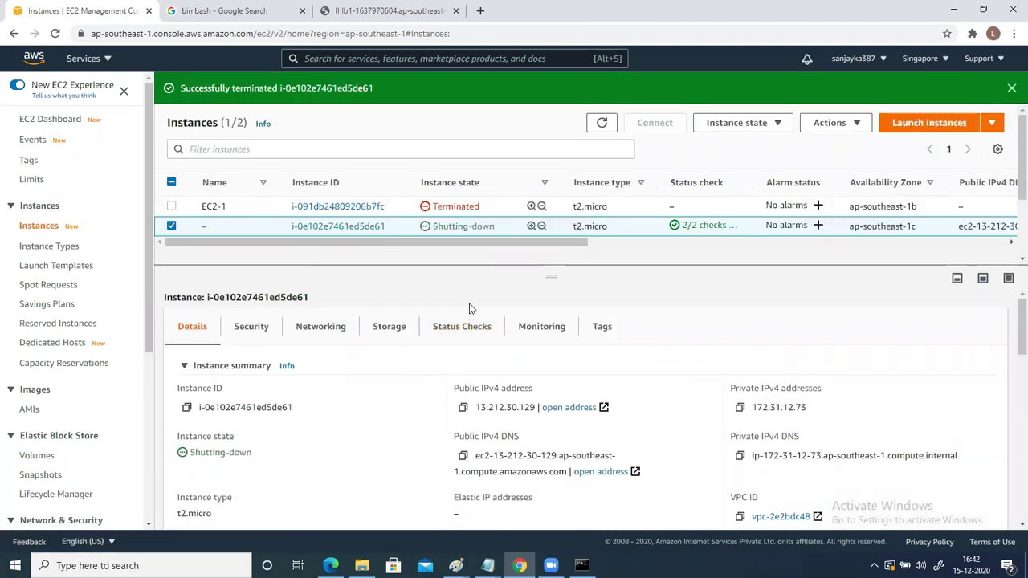
pyautogui.click(601, 122)
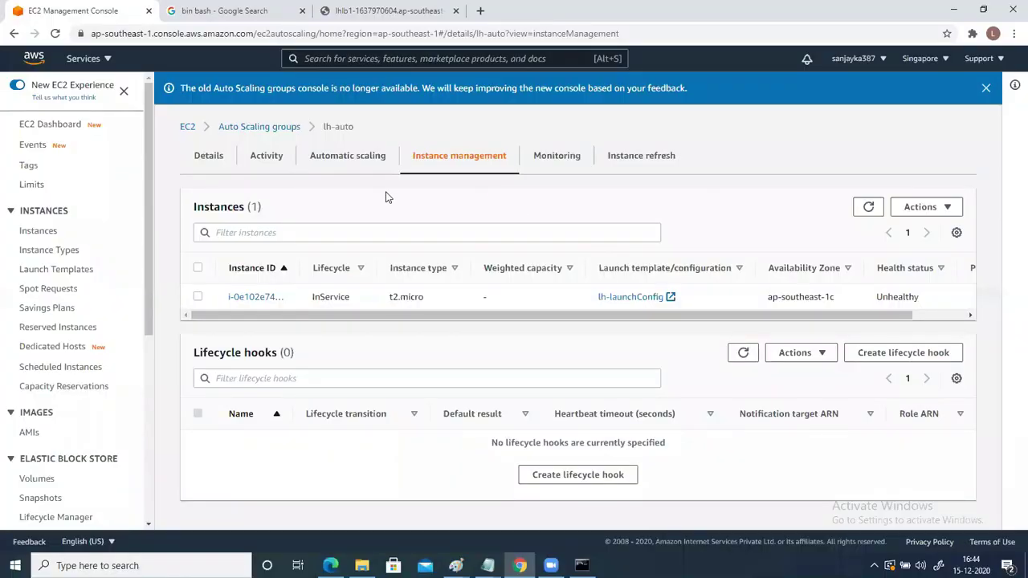
# Step: Reopen the lh-auto group from the Auto Scaling groups list and check its instance's lifecycle and health status
pyautogui.moveTo(151, 277); pyautogui.dragTo(146, 344)
pyautogui.scroll(-4, 136, 409)
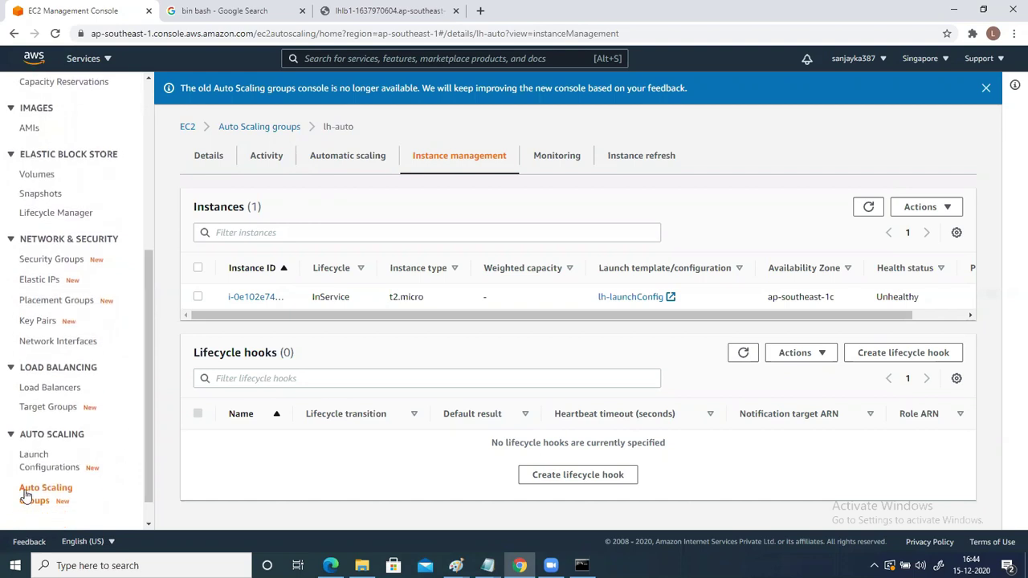
pyautogui.click(25, 493)
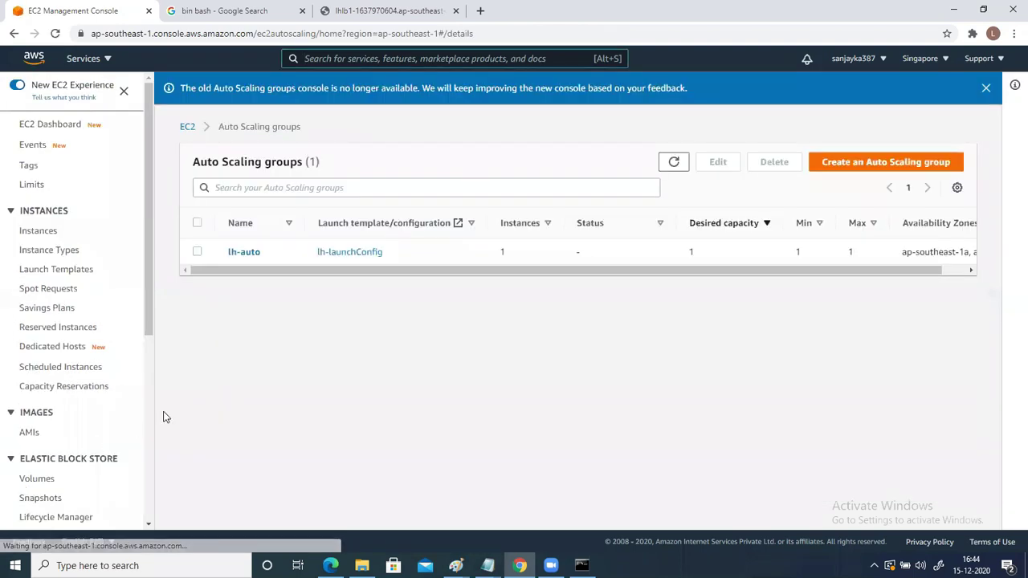
pyautogui.click(235, 252)
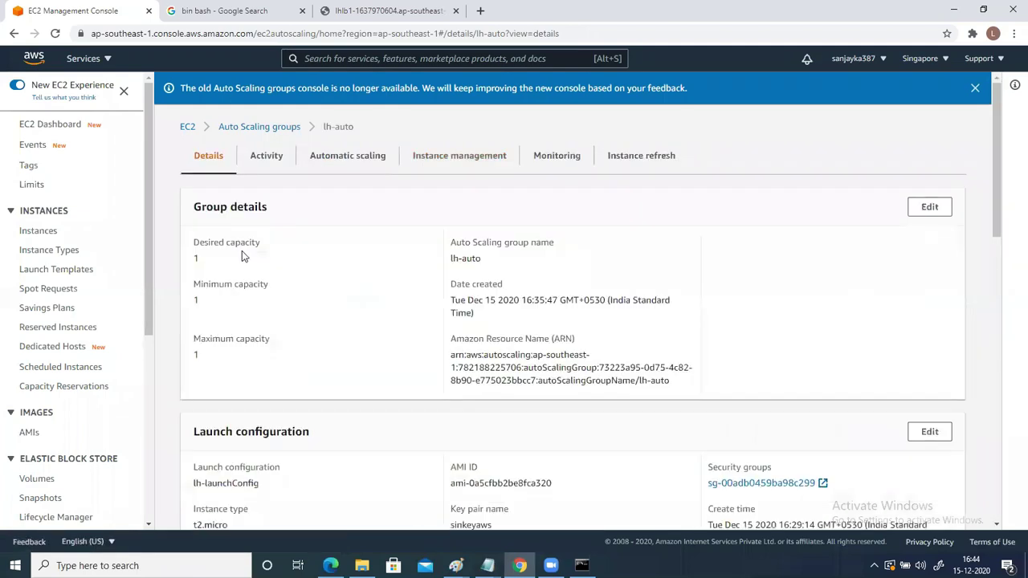
pyautogui.click(438, 157)
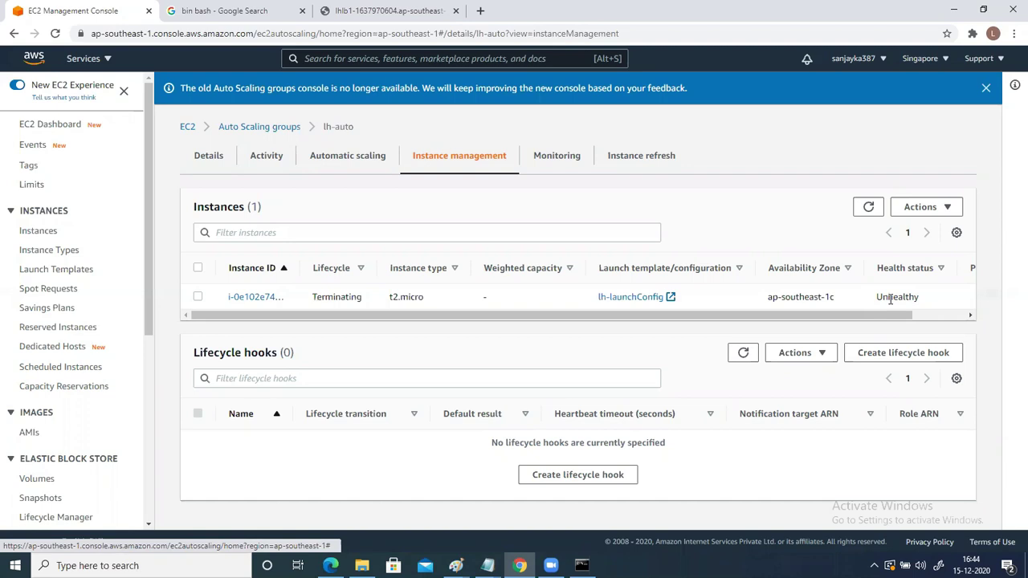
# Step: Return to the EC2 instances list and refresh it twice to check for a replacement instance
pyautogui.click(30, 234)
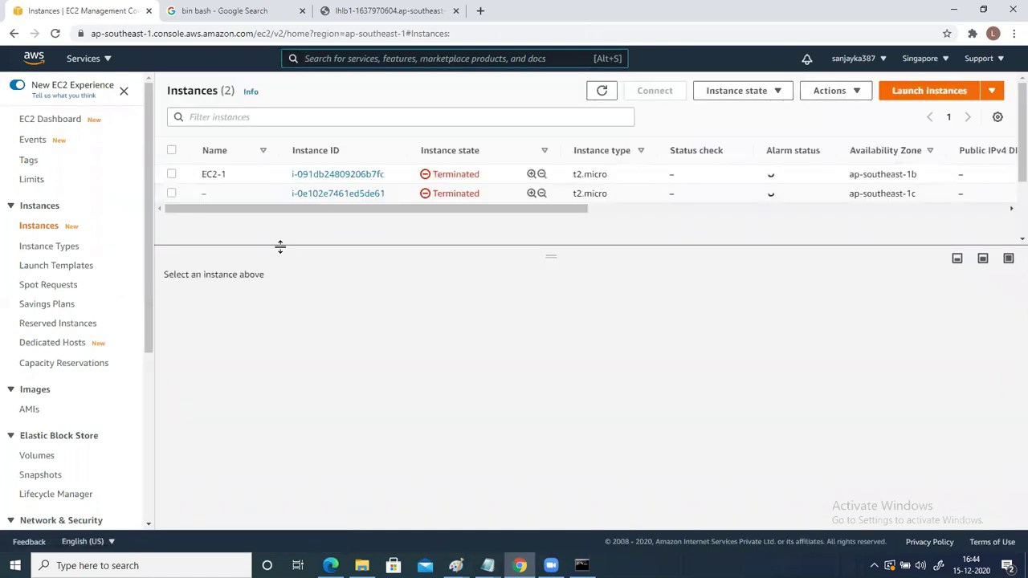
pyautogui.click(603, 92)
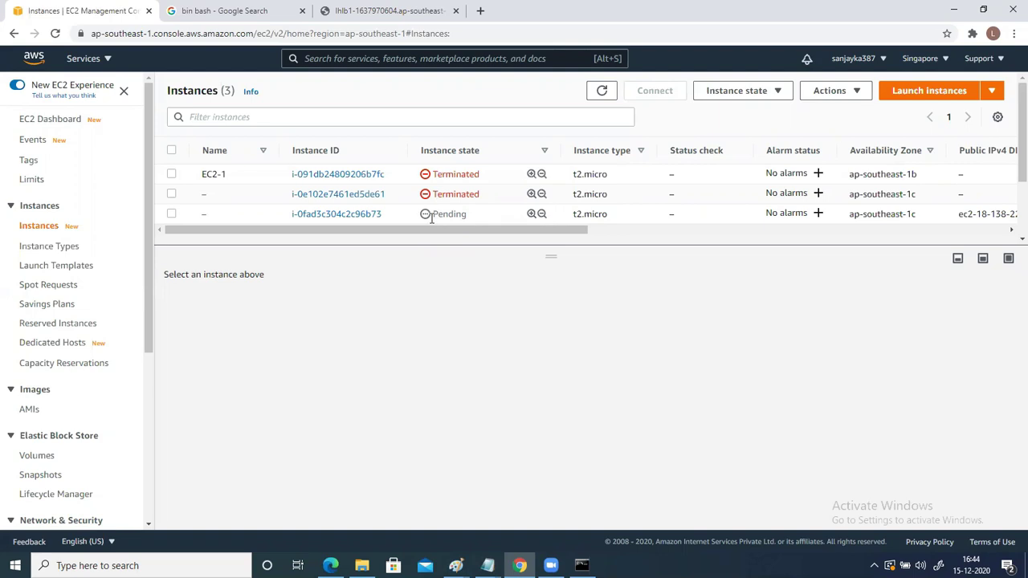
pyautogui.click(602, 92)
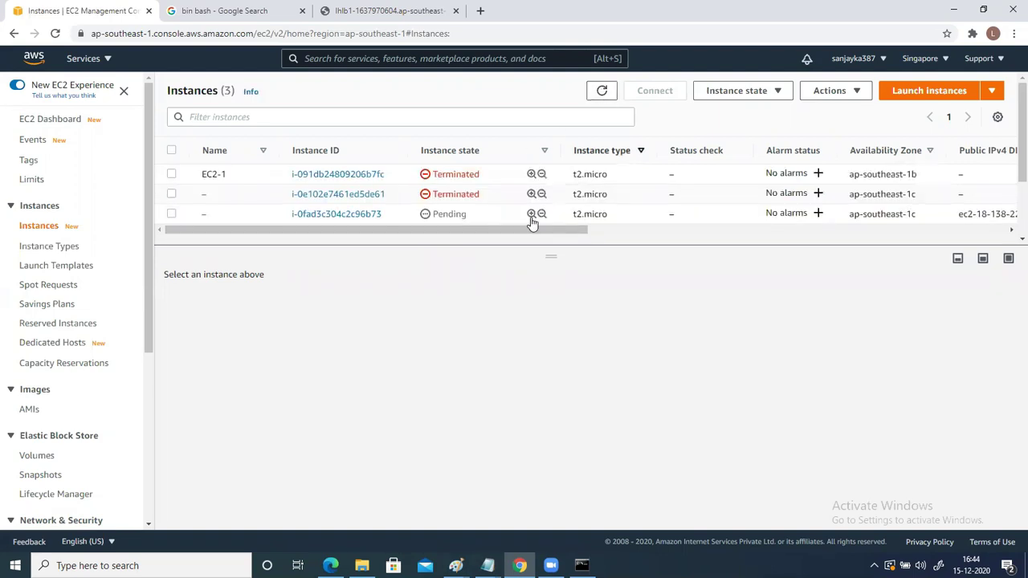